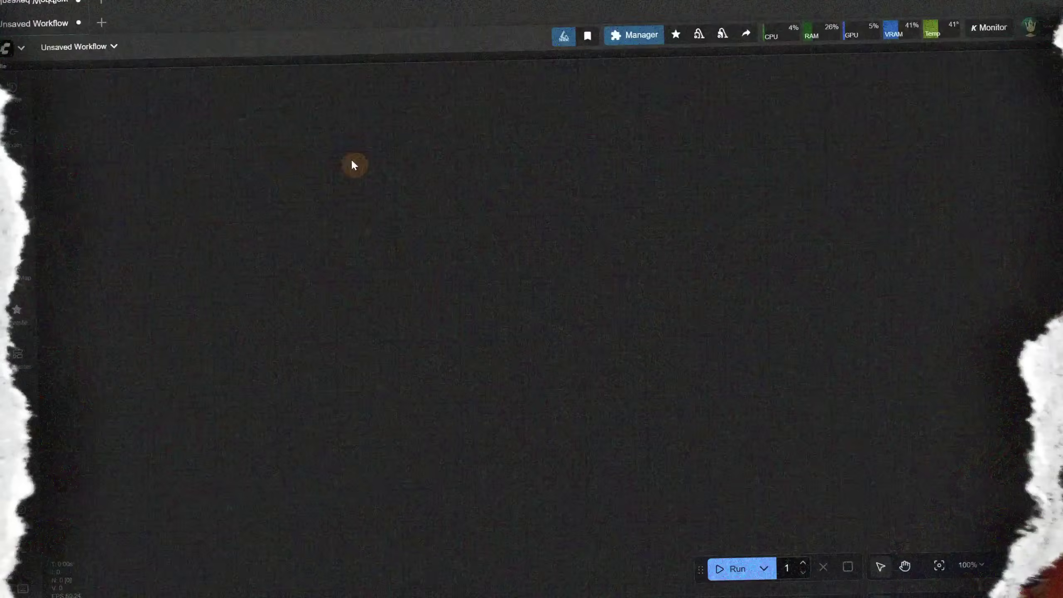
# Open the workflow file Nunchaku Fluxmania txt2img + Upscaler.json
pyautogui.click(28, 40)
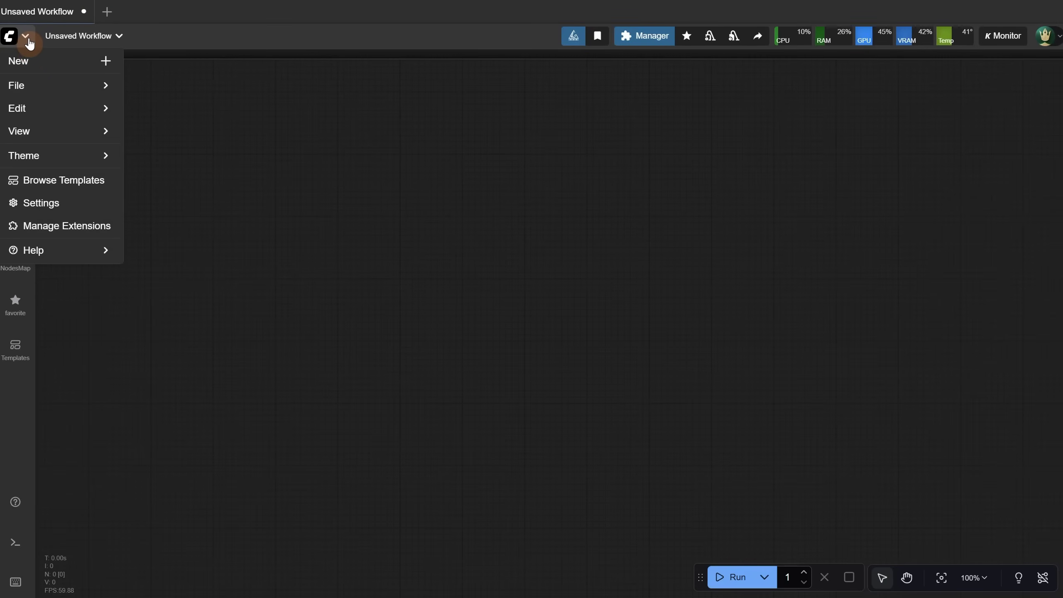
pyautogui.moveTo(66, 90)
pyautogui.click(156, 95)
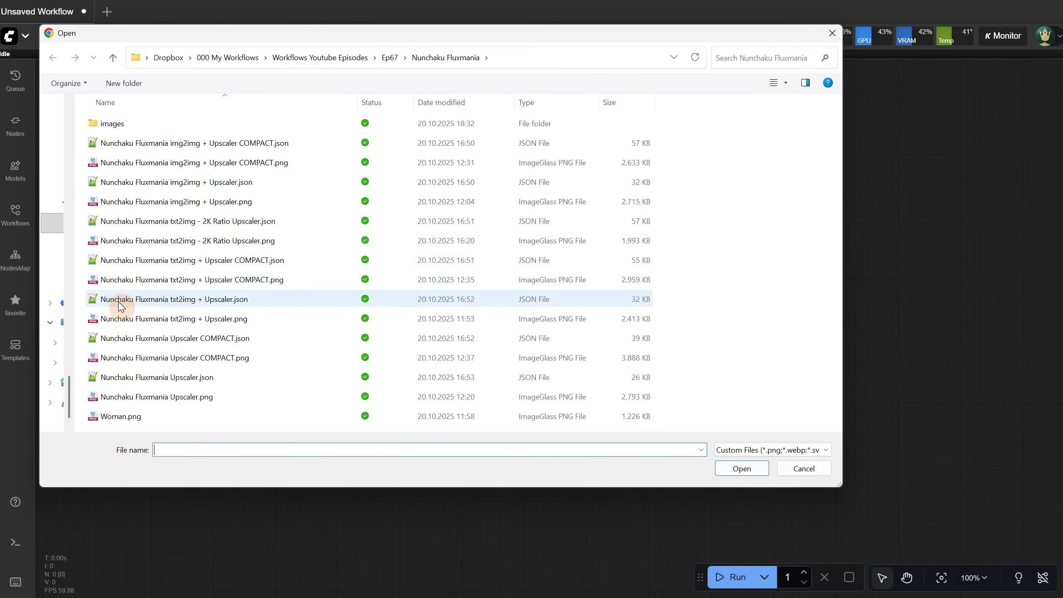
pyautogui.click(131, 303)
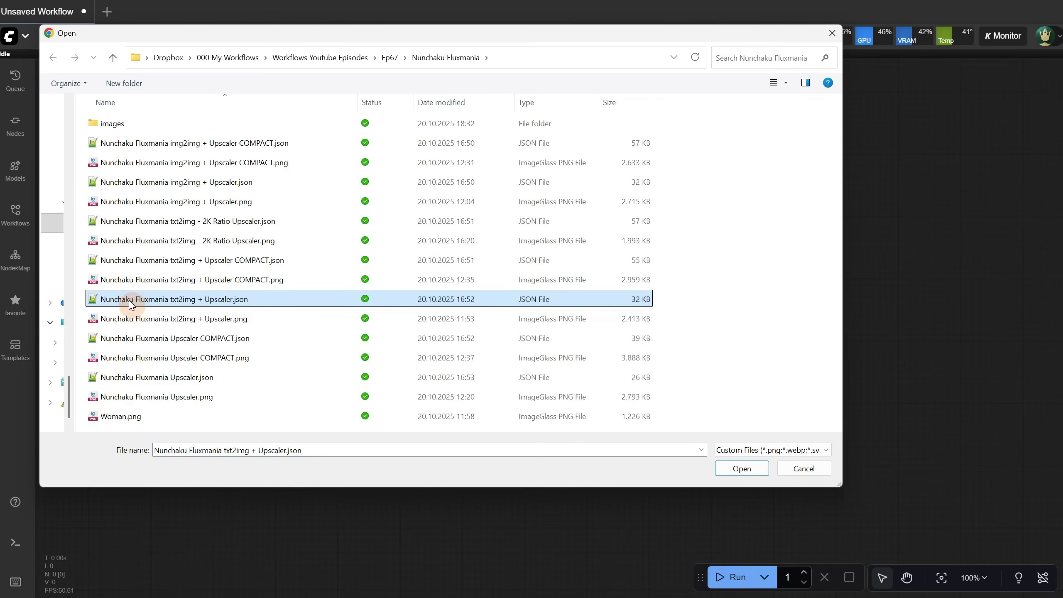
pyautogui.doubleClick(131, 303)
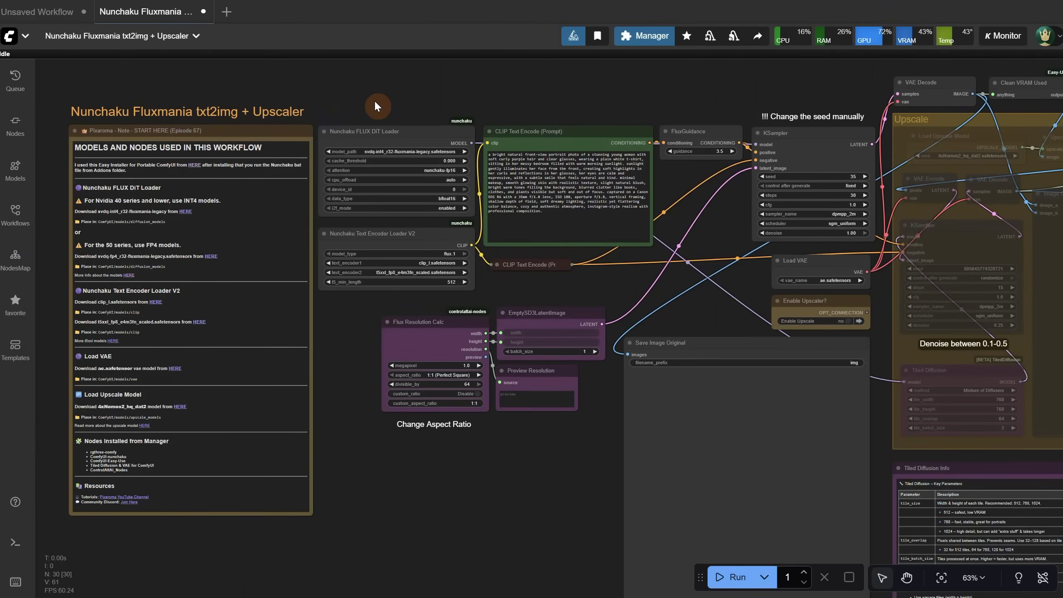
# Start downloading the INT4 Fluxmania legacy model linked in the note and browse ComfyUI's diffusion_models and models folders as save locations
pyautogui.scroll(7, 360, 92)
pyautogui.moveTo(332, 119); pyautogui.dragTo(562, 47)
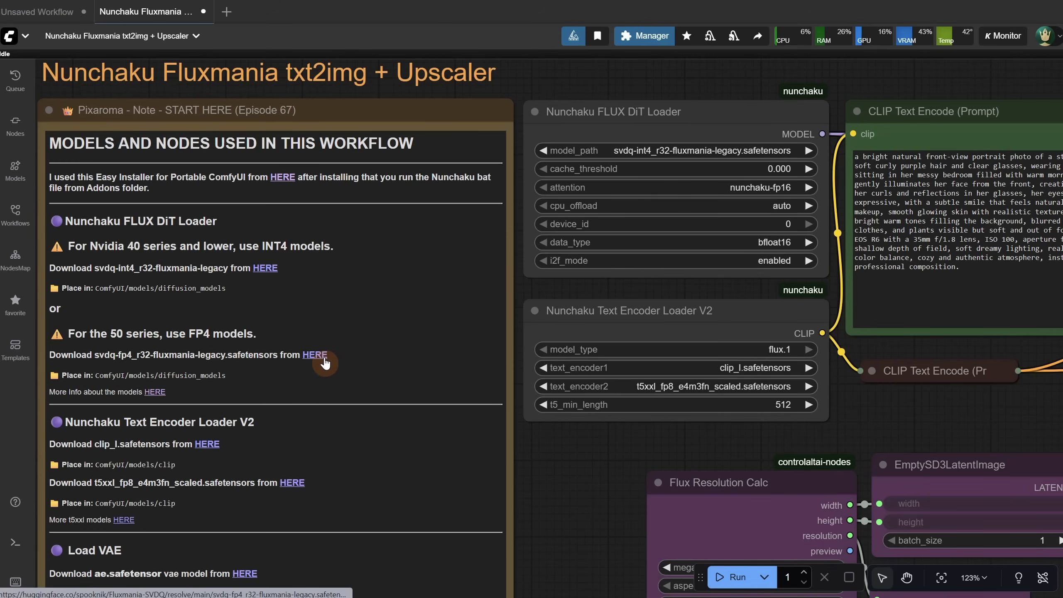
pyautogui.click(270, 275)
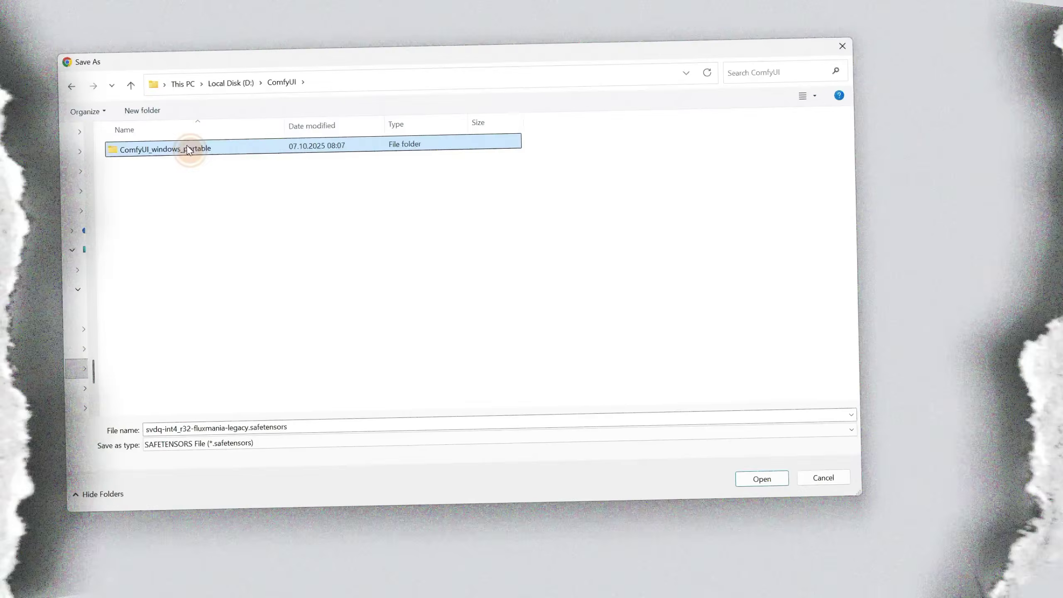
pyautogui.doubleClick(188, 143)
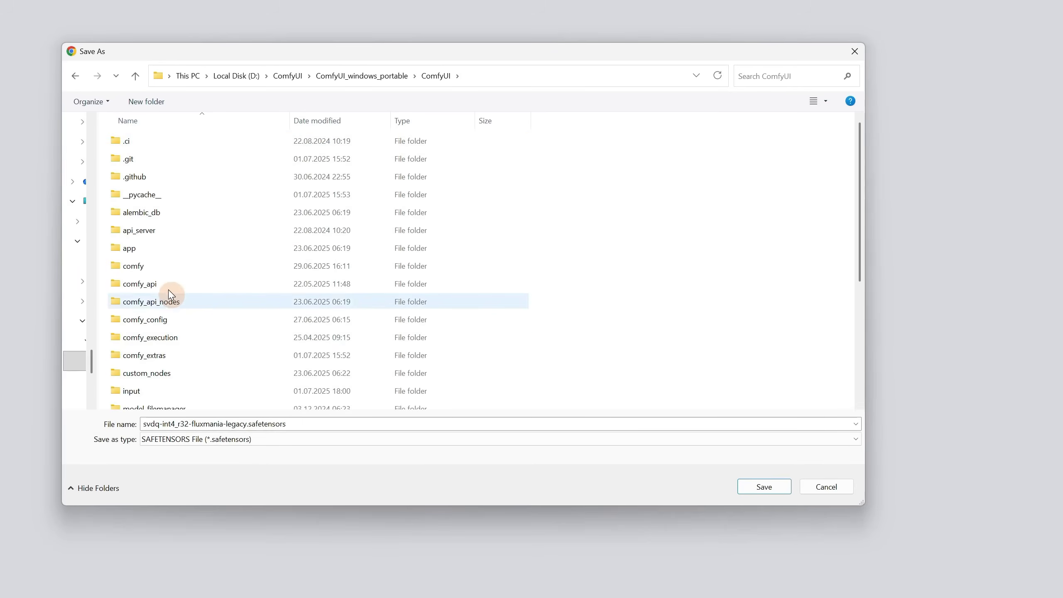
pyautogui.scroll(-2, 168, 276)
pyautogui.doubleClick(181, 329)
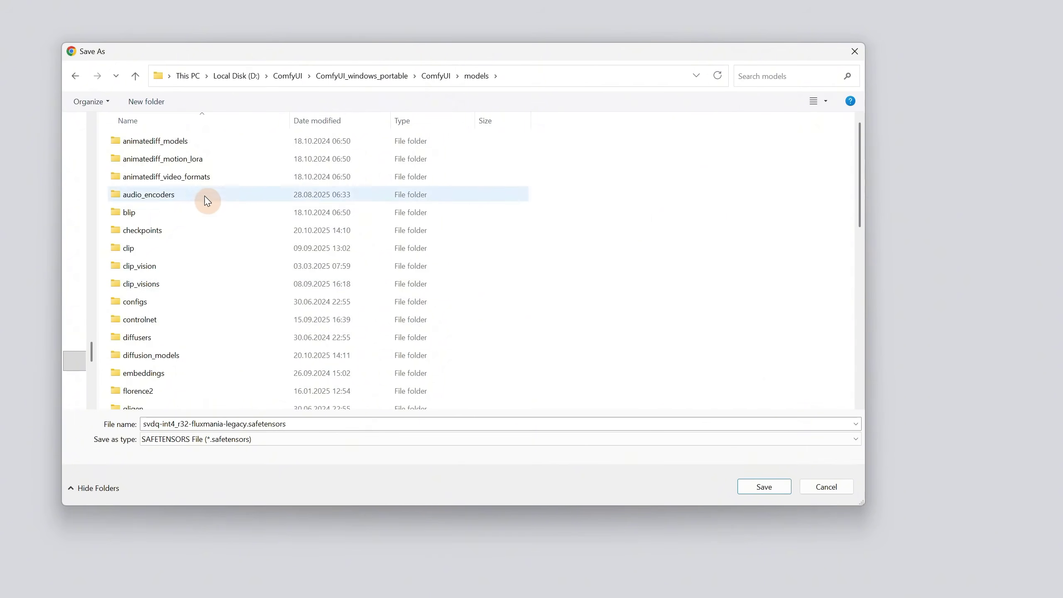
pyautogui.doubleClick(199, 355)
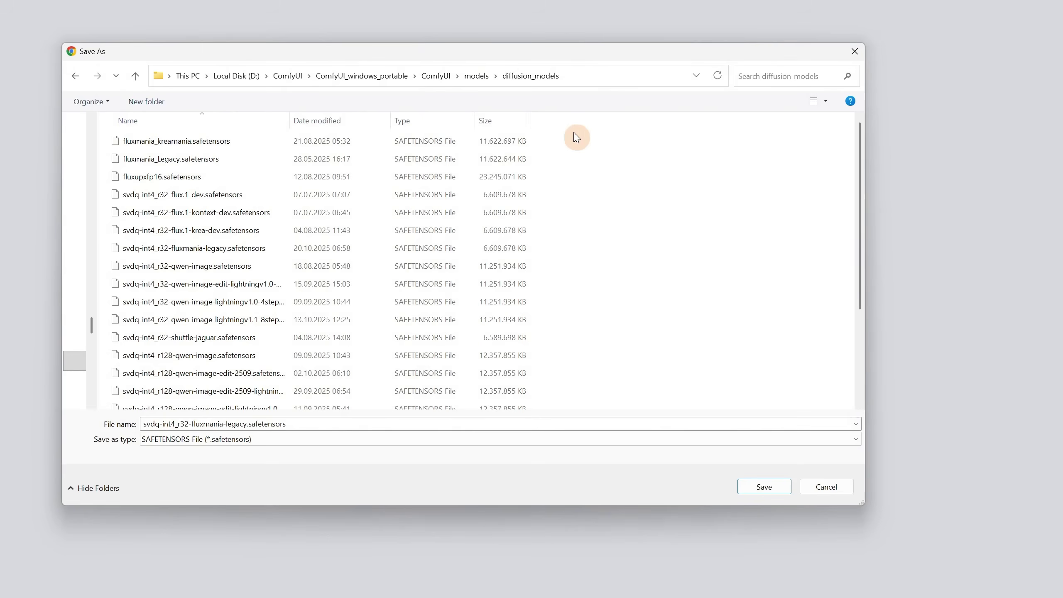
pyautogui.click(476, 77)
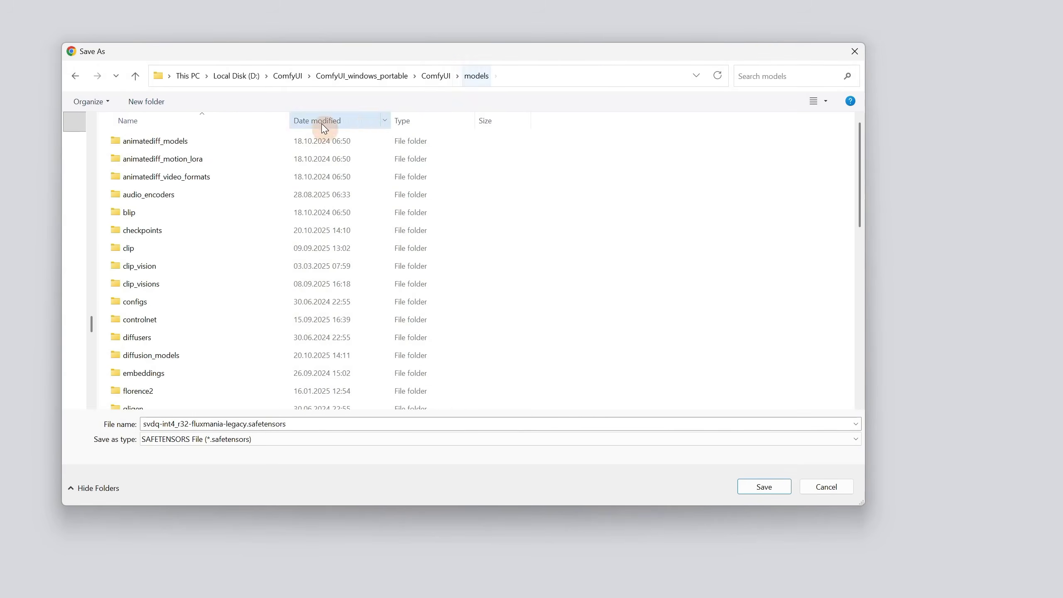
pyautogui.scroll(-6, 312, 267)
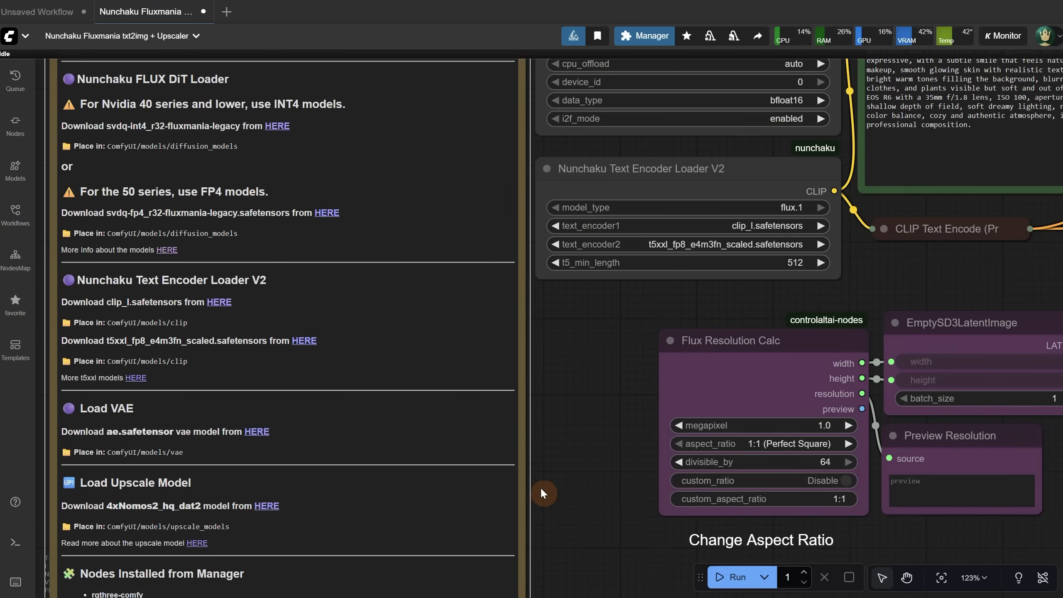
# Read the note's remaining model downloads and required nodes, and survey the workflow through to the Upscale group
pyautogui.moveTo(540, 487); pyautogui.dragTo(535, 283)
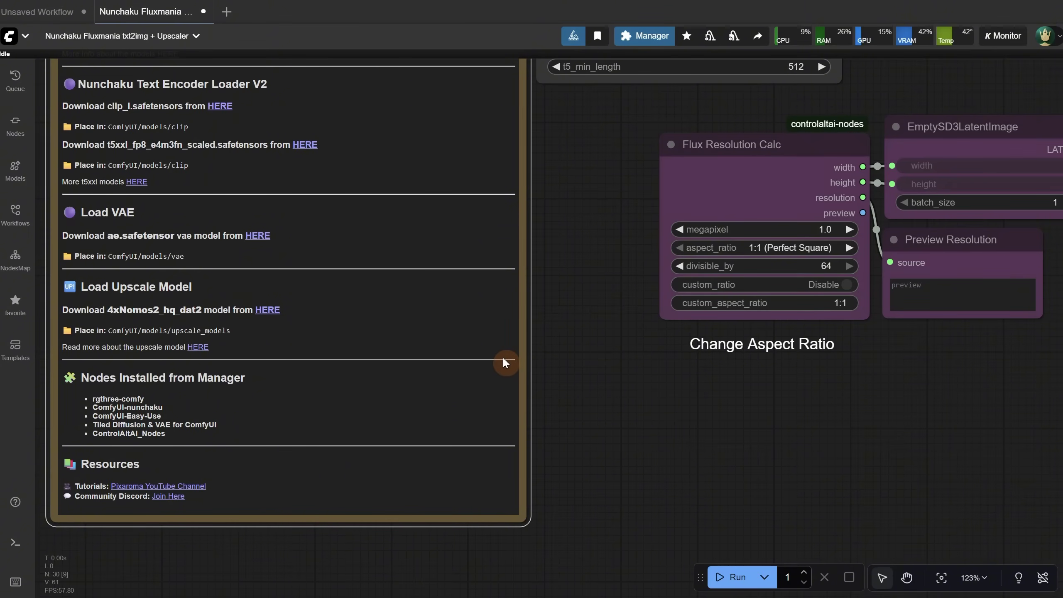
pyautogui.scroll(-5, 351, 375)
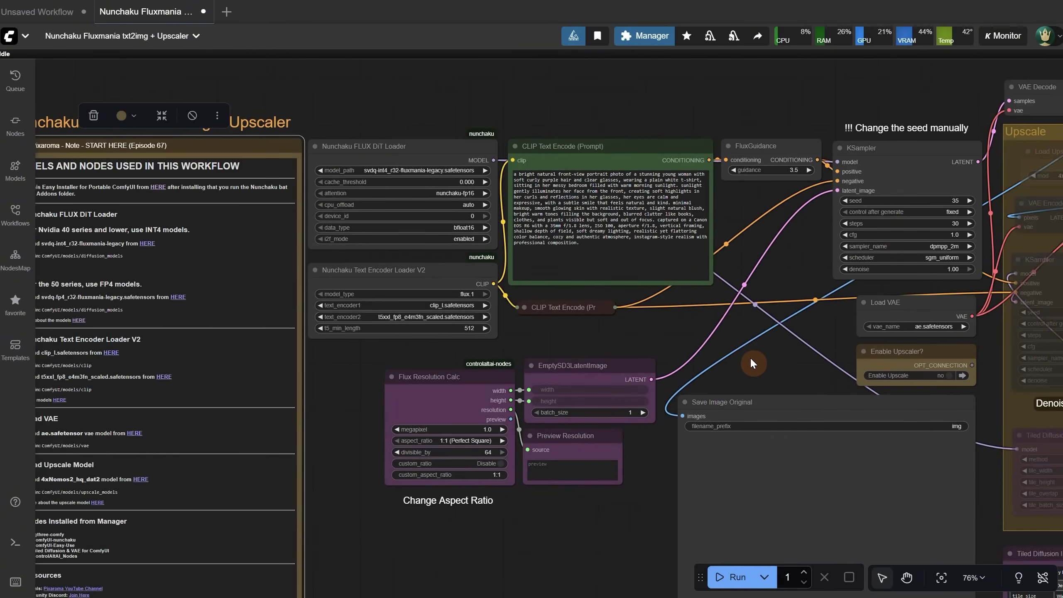
pyautogui.moveTo(752, 360); pyautogui.dragTo(638, 307)
pyautogui.scroll(-2, 637, 307)
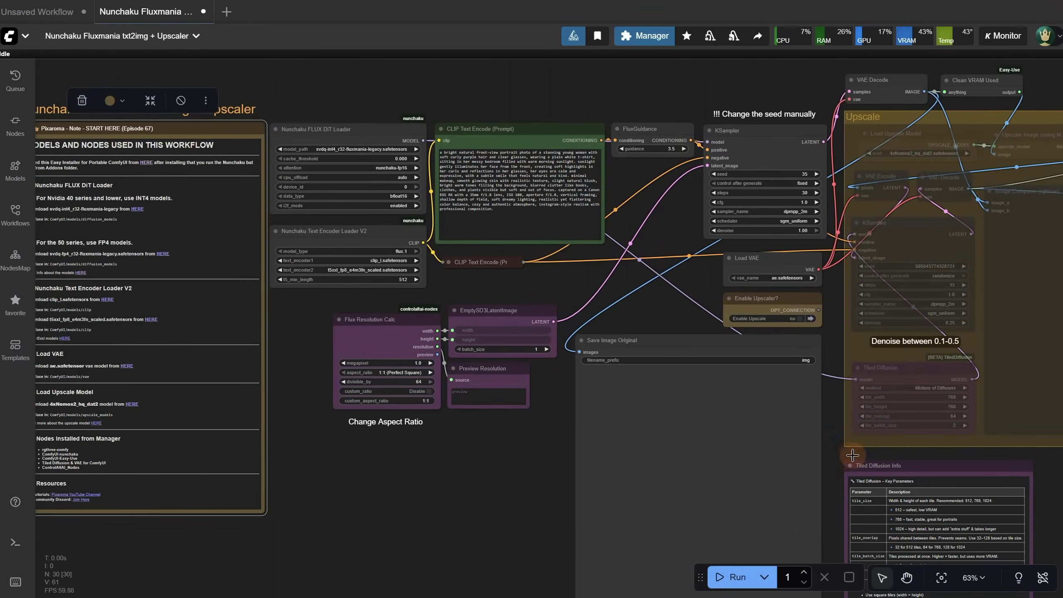
pyautogui.moveTo(665, 294); pyautogui.dragTo(249, 280)
pyautogui.moveTo(762, 489); pyautogui.dragTo(886, 456)
pyautogui.moveTo(249, 272); pyautogui.dragTo(656, 472)
# Examine the settings of the two Nunchaku loader nodes and the text of the positive prompt
pyautogui.scroll(1, 462, 265)
pyautogui.scroll(8, 464, 268)
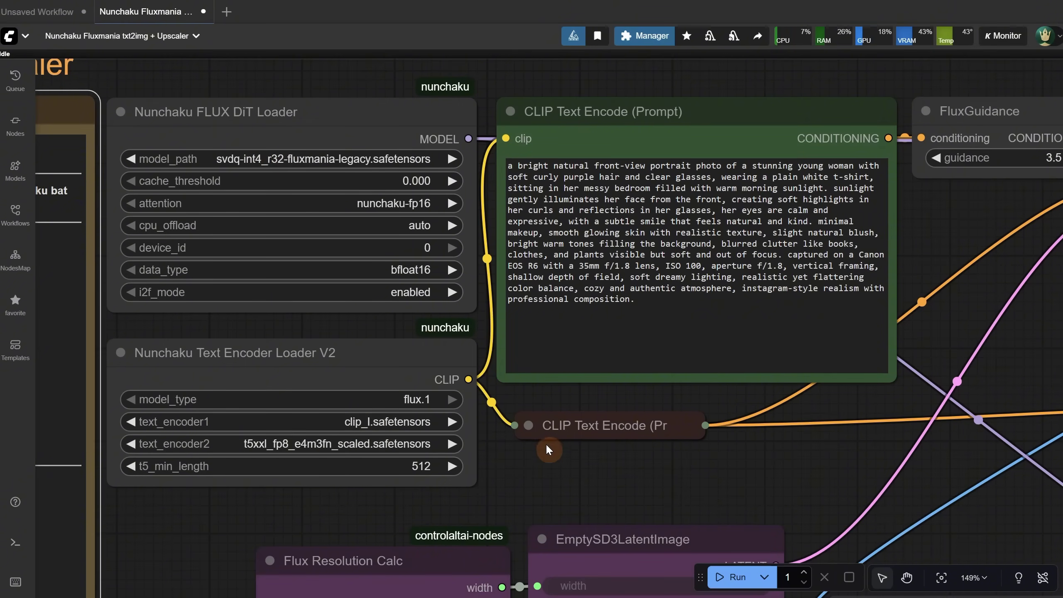
pyautogui.scroll(-5, 545, 444)
pyautogui.scroll(7, 644, 247)
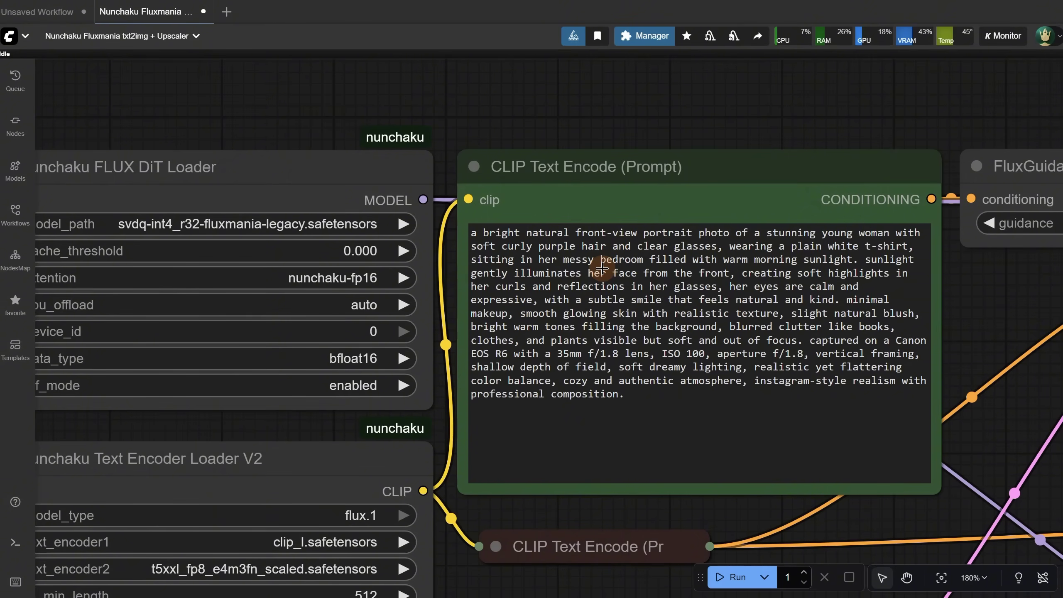
pyautogui.scroll(-9, 757, 390)
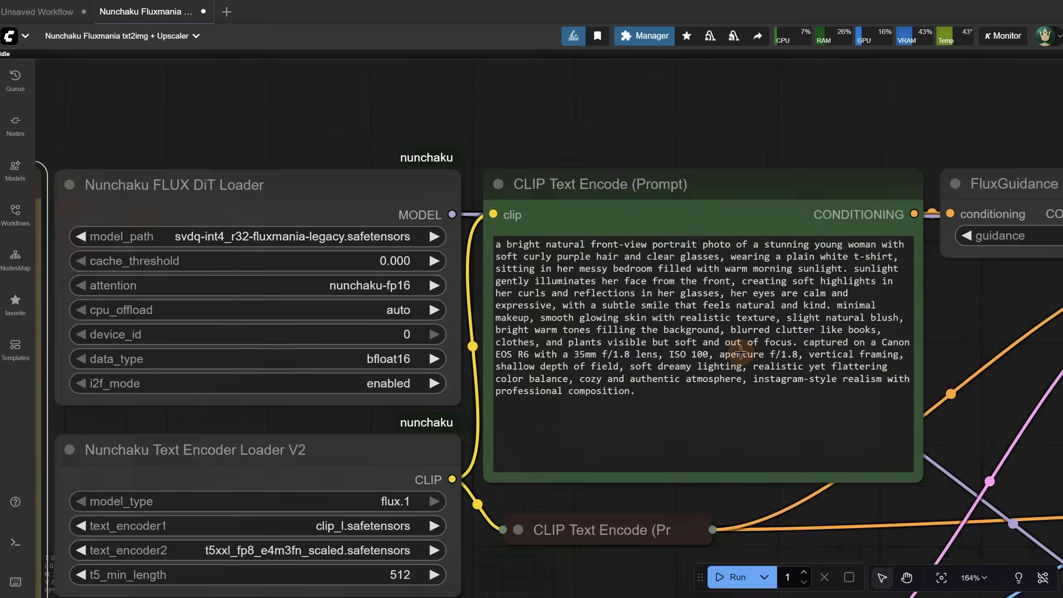
# Pick the 1:1 (Perfect Square) aspect ratio in the Flux Resolution Calc node and run the workflow
pyautogui.moveTo(745, 427); pyautogui.dragTo(661, 256)
pyautogui.scroll(8, 460, 335)
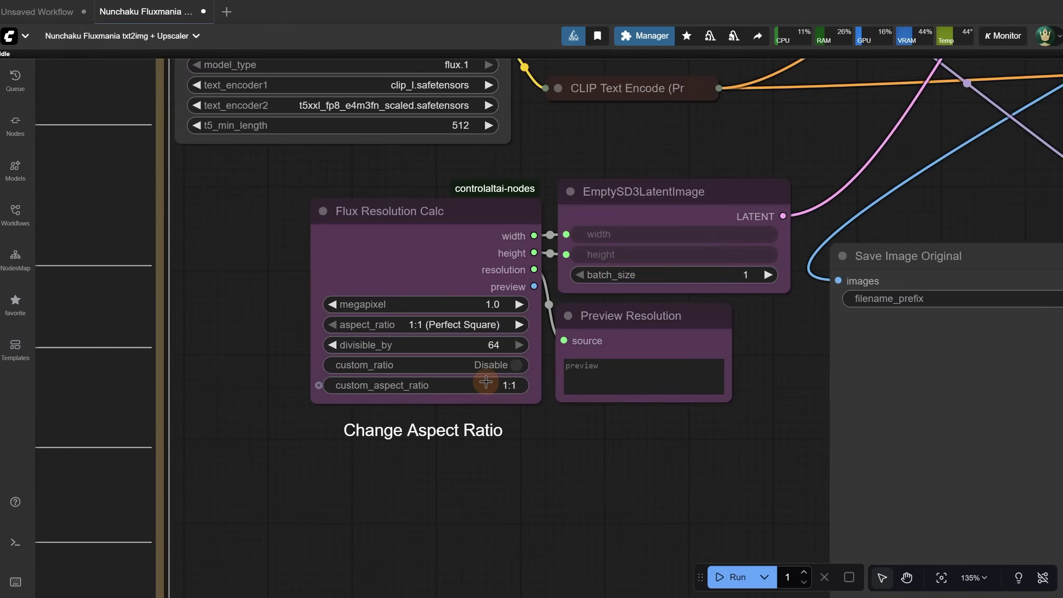
pyautogui.click(453, 324)
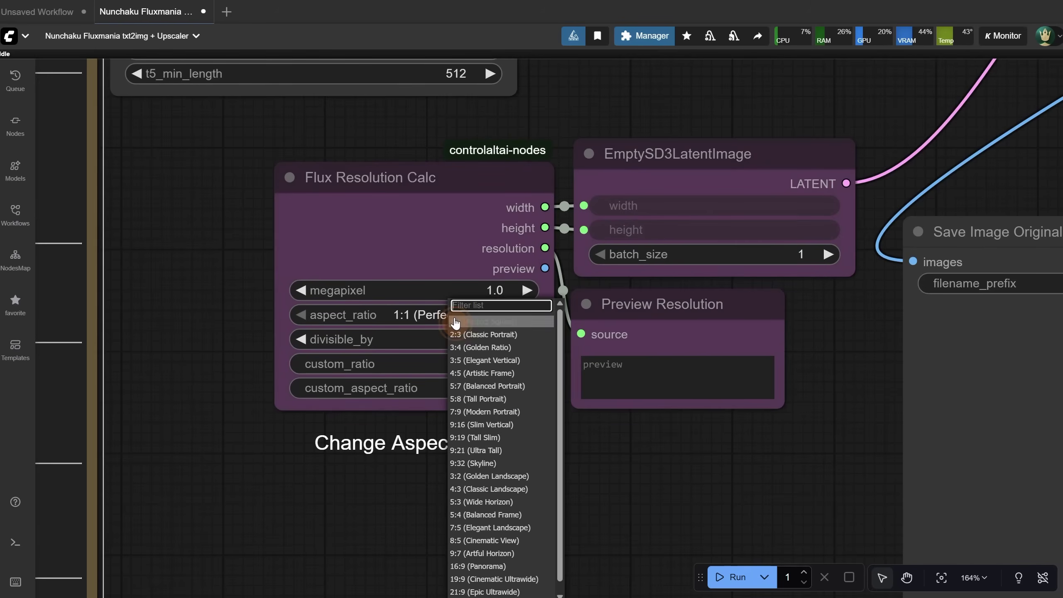
pyautogui.click(480, 313)
pyautogui.scroll(-3, 533, 377)
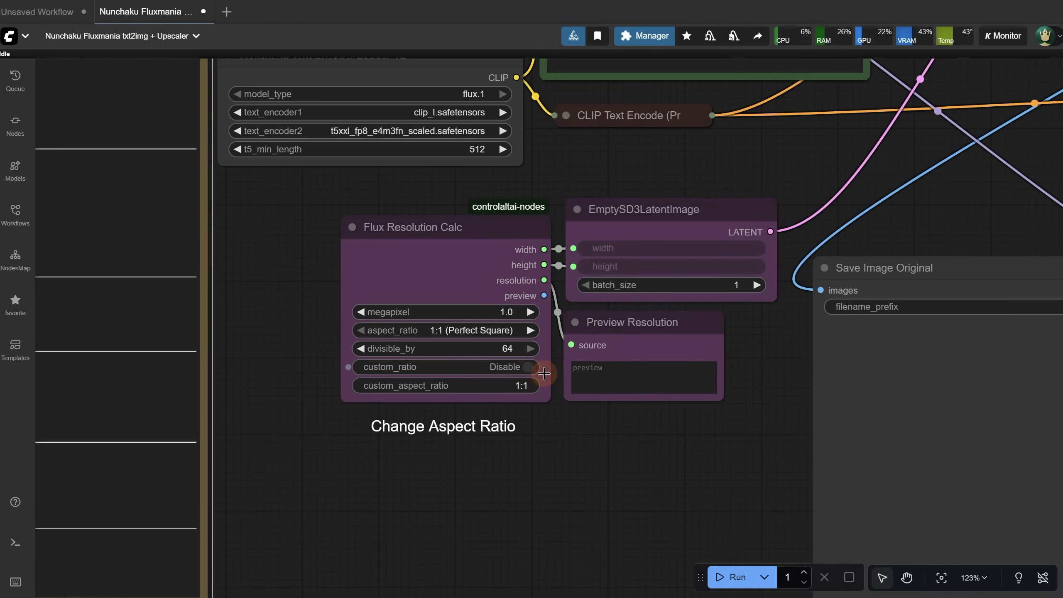
pyautogui.click(735, 586)
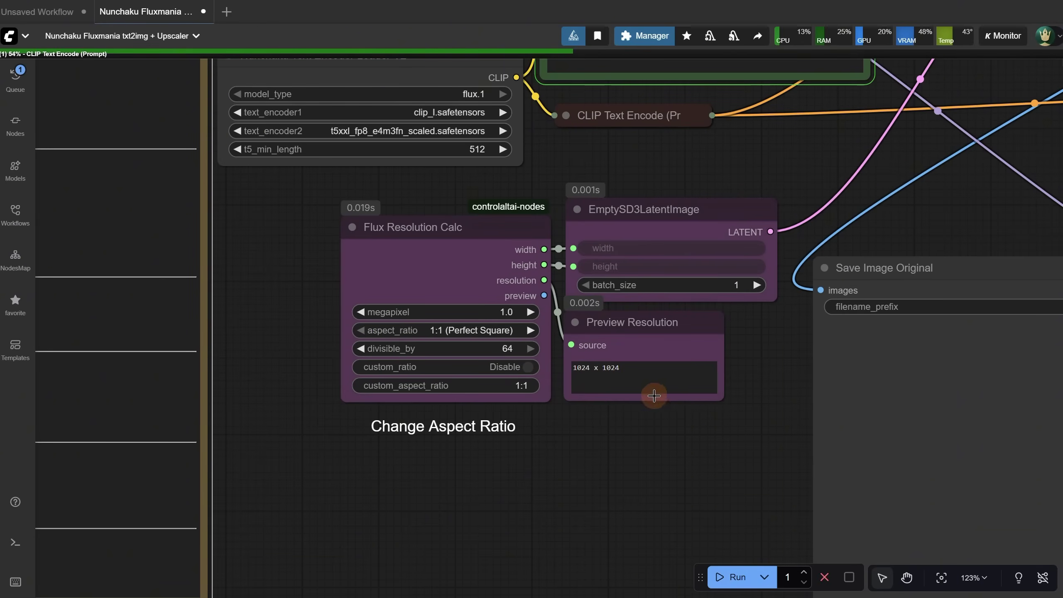
# Set the Flux Resolution Calc aspect ratio to 9:16 (Slim Vertical) and generate the image
pyautogui.scroll(-4, 631, 483)
pyautogui.moveTo(807, 347); pyautogui.dragTo(479, 288)
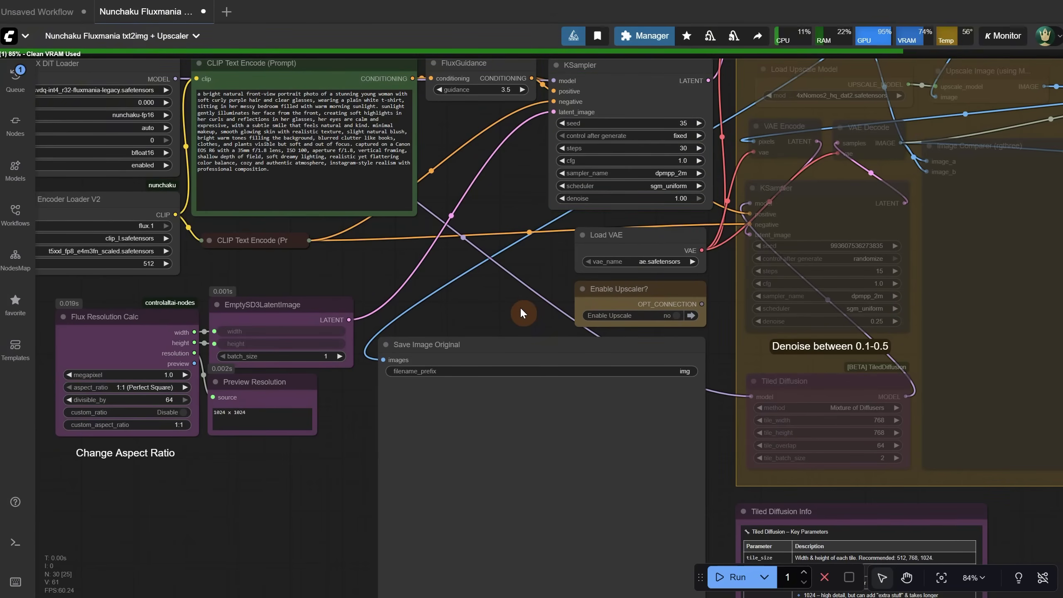
pyautogui.moveTo(515, 303); pyautogui.dragTo(564, 181)
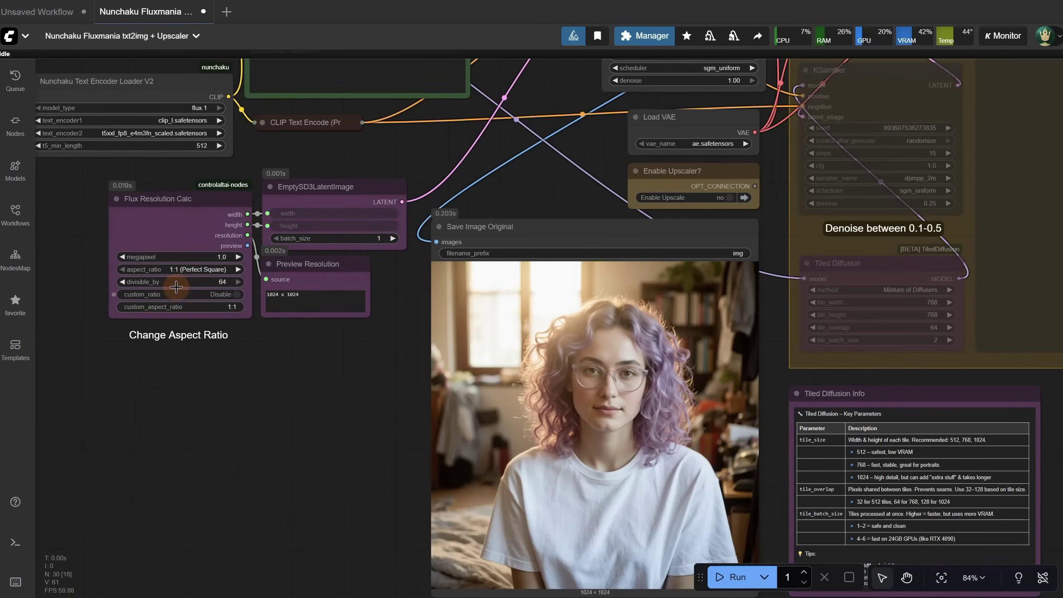
pyautogui.click(192, 270)
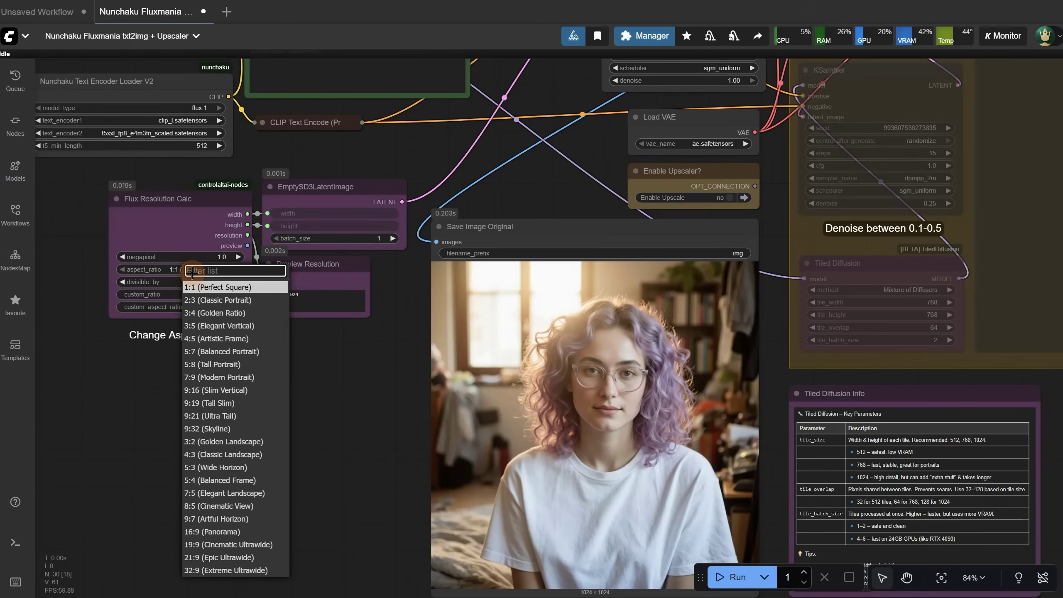
pyautogui.click(239, 396)
pyautogui.click(734, 582)
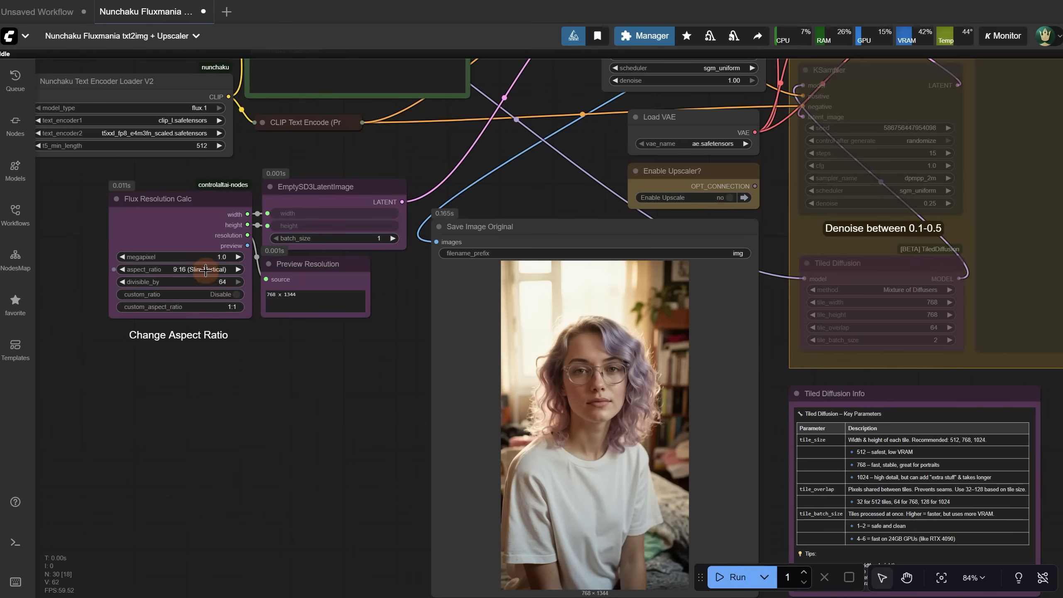
# Set the Flux Resolution Calc aspect ratio to 16:9 (Panorama) and generate the image
pyautogui.click(209, 270)
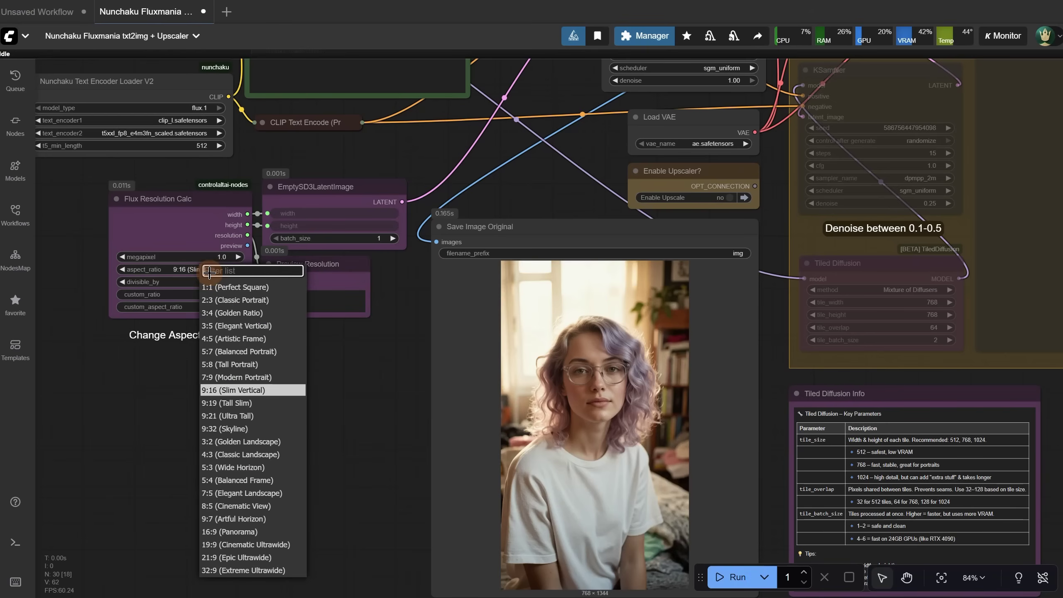
pyautogui.click(257, 533)
pyautogui.click(733, 582)
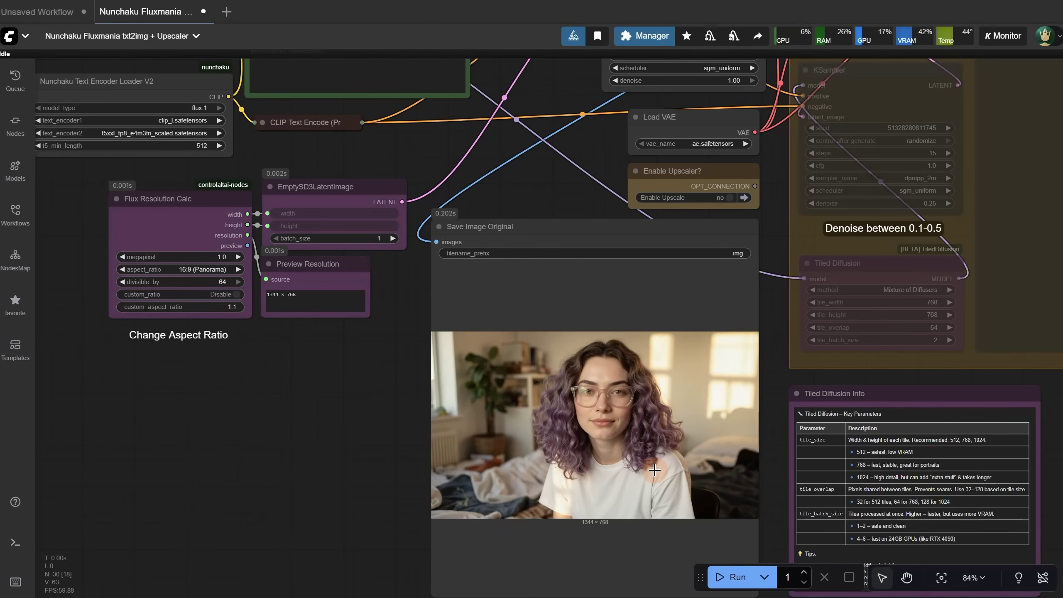
# Return the aspect ratio to 1:1 (Perfect Square), change the main KSampler's seed, and generate a new image
pyautogui.click(24, 543)
pyautogui.moveTo(148, 571); pyautogui.dragTo(162, 570)
pyautogui.moveTo(147, 496); pyautogui.dragTo(151, 493)
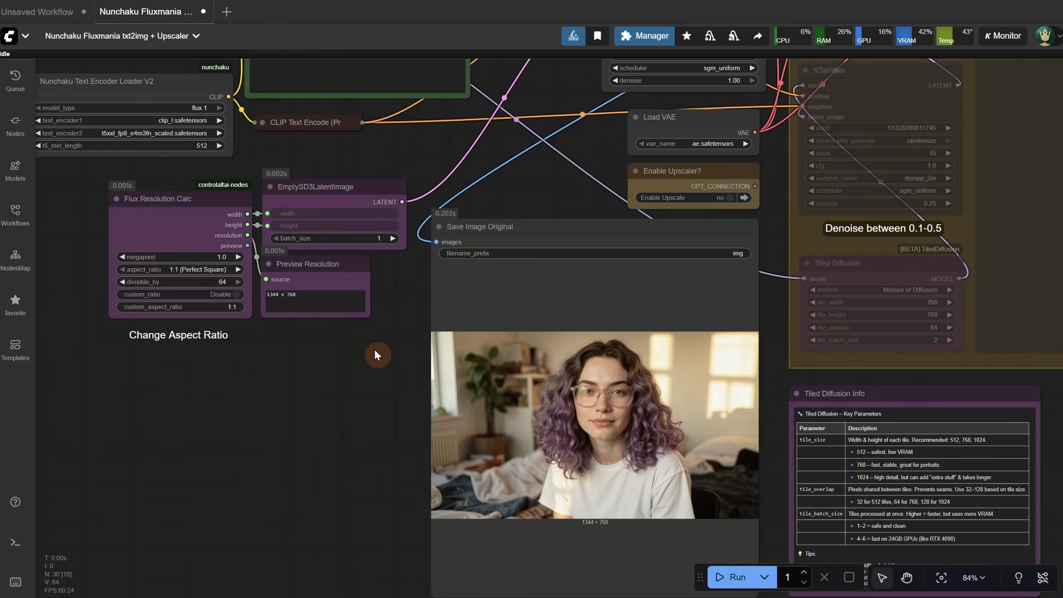
pyautogui.moveTo(375, 352); pyautogui.dragTo(364, 487)
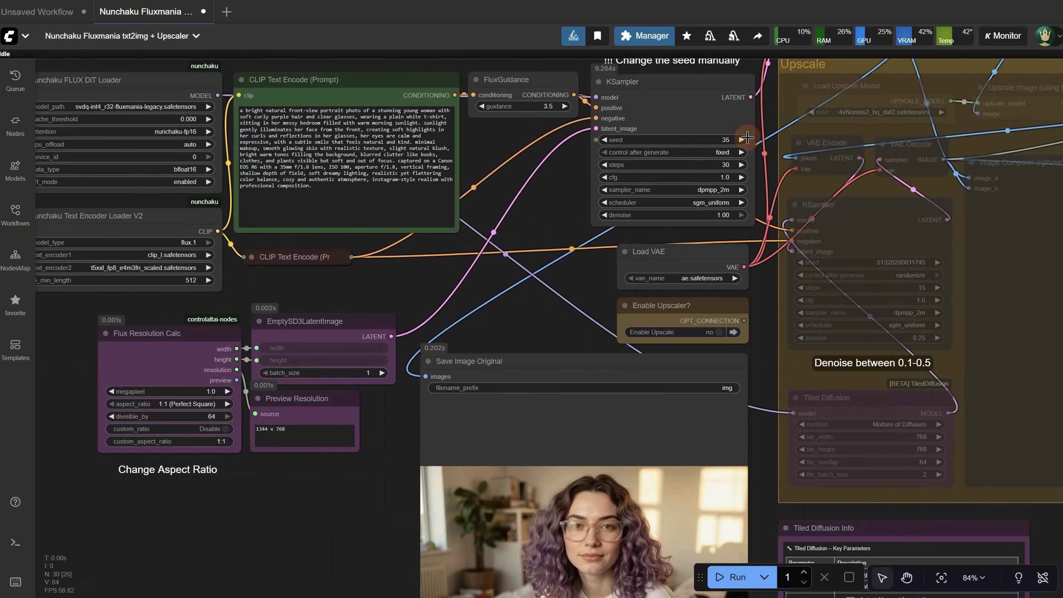
pyautogui.click(733, 577)
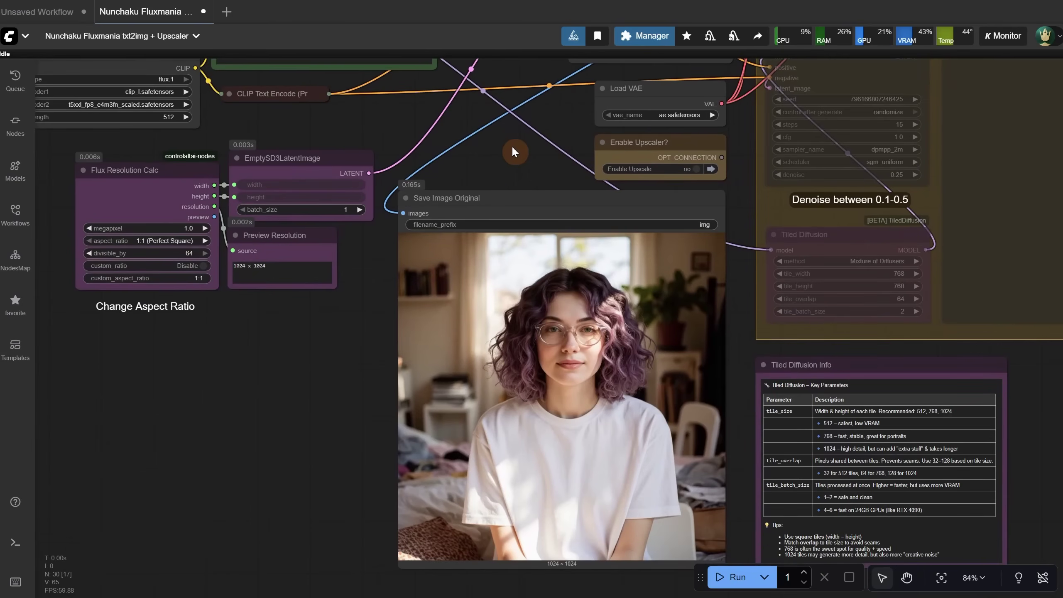
# Turn on upscaling by setting Enable Upscale to yes in the Enable Upscaler? node
pyautogui.scroll(10, 611, 368)
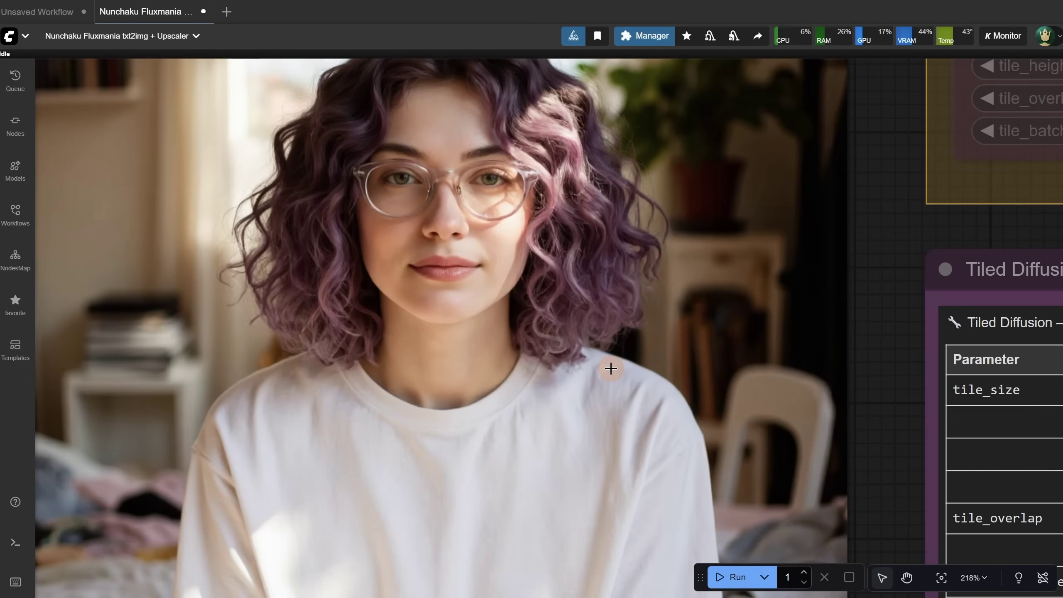
pyautogui.scroll(5, 565, 277)
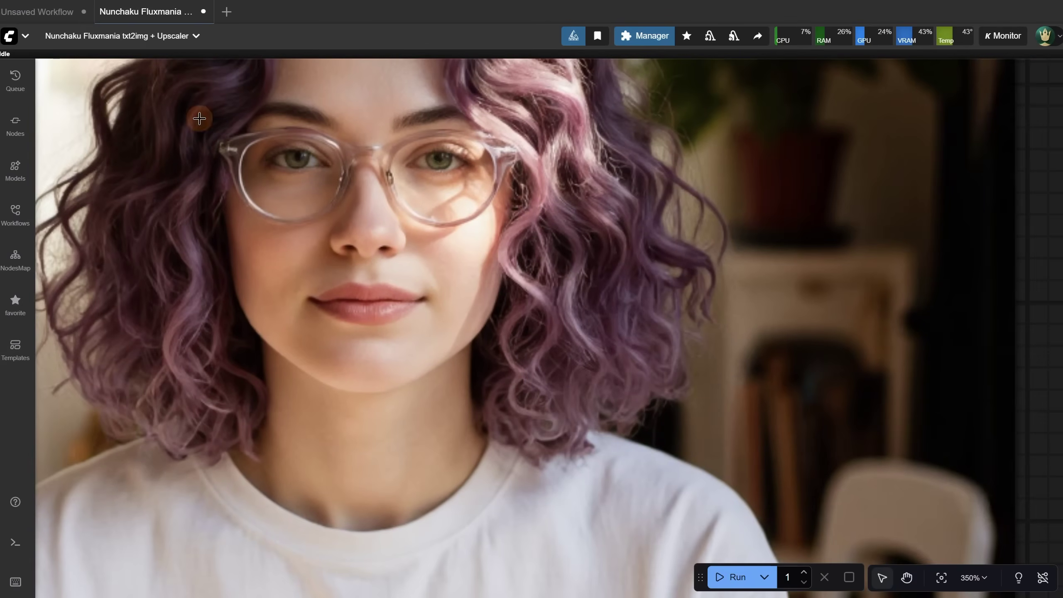
pyautogui.scroll(-8, 485, 297)
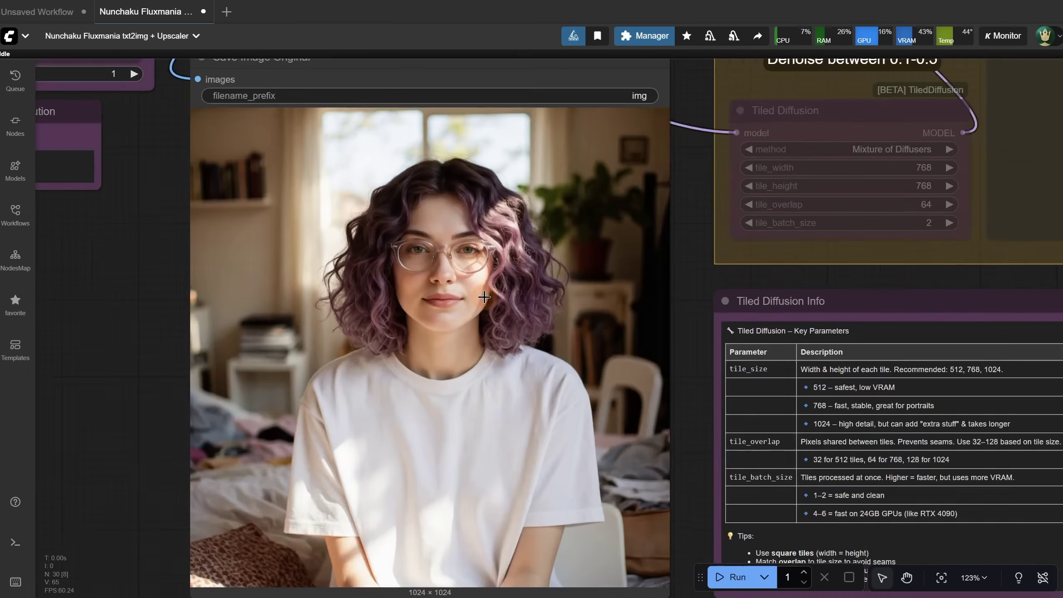
pyautogui.scroll(-3, 484, 297)
pyautogui.click(414, 83)
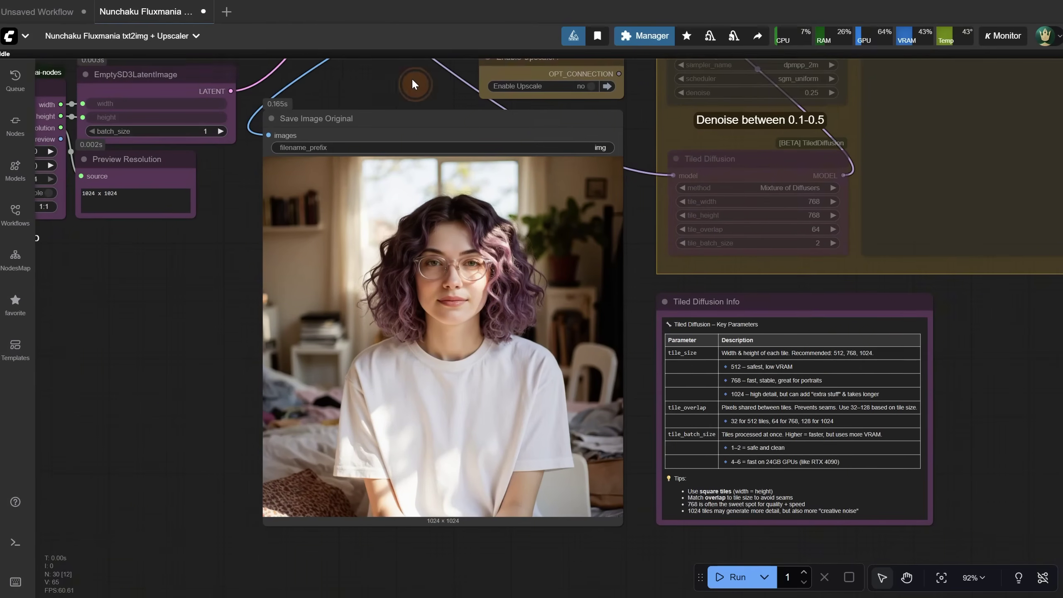
pyautogui.moveTo(412, 83); pyautogui.dragTo(379, 253)
pyautogui.click(557, 254)
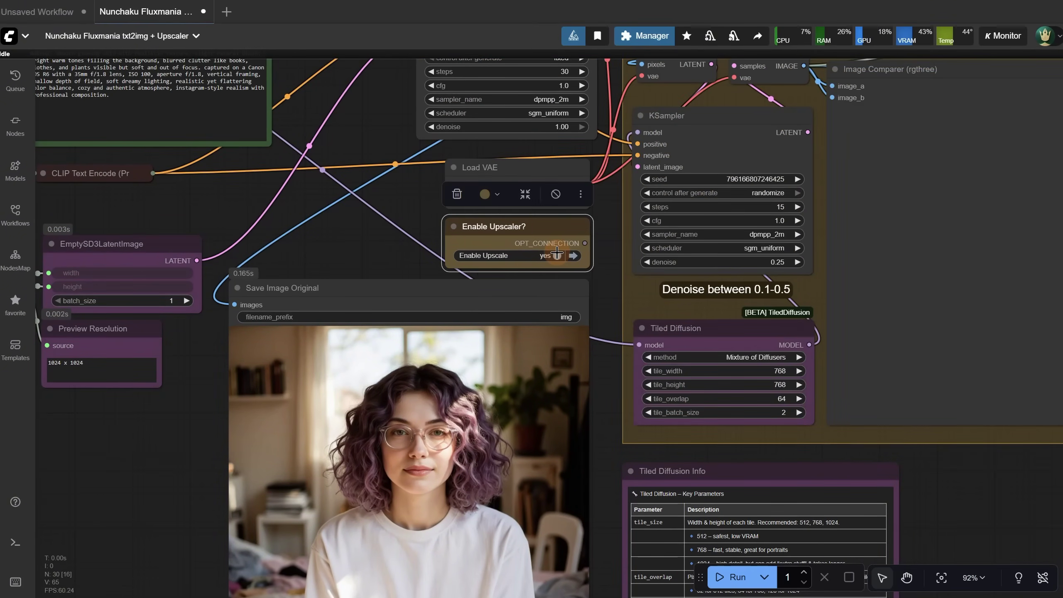
# Keep 4xNomos2_hq_dat2.safetensors as the upscale model and run the workflow to upscale the portrait
pyautogui.moveTo(399, 194); pyautogui.dragTo(216, 322)
pyautogui.scroll(-2, 216, 322)
pyautogui.click(507, 175)
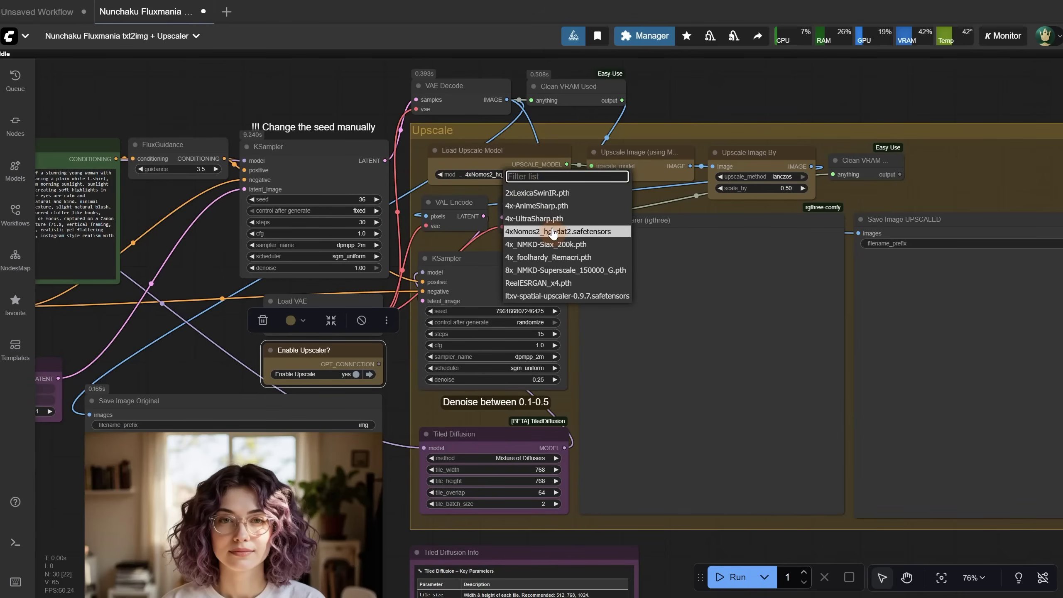
pyautogui.click(507, 156)
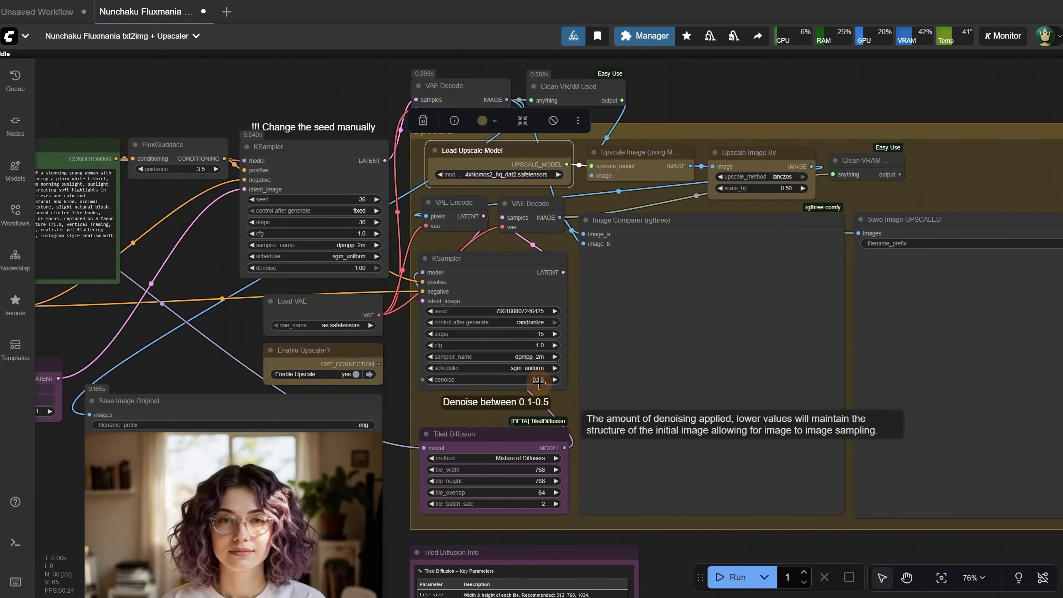
pyautogui.click(737, 577)
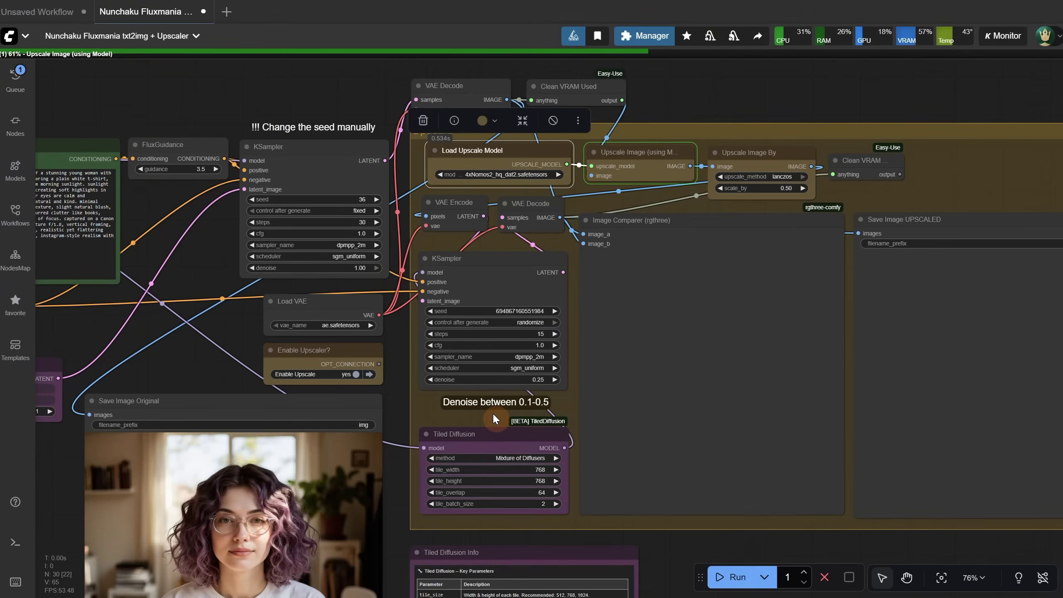
# Read the recommended tile size, overlap and batch size settings in the Tiled Diffusion Info note
pyautogui.scroll(4, 621, 540)
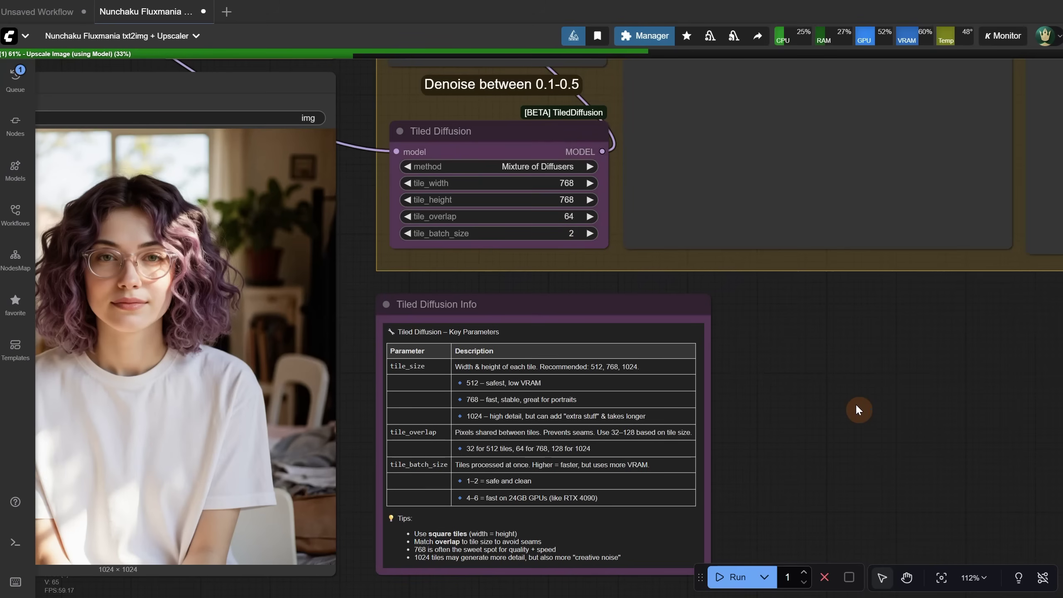
pyautogui.scroll(-6, 827, 382)
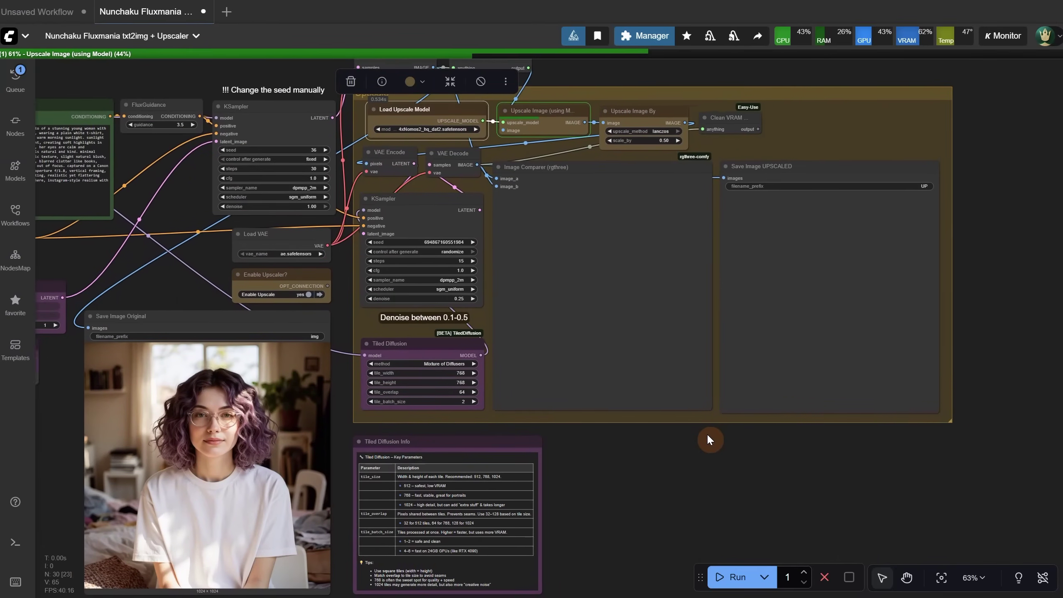
pyautogui.moveTo(709, 440); pyautogui.dragTo(804, 425)
# Compare the original and upscaled portraits of the purple-haired woman up close in the Image Comparer
pyautogui.scroll(12, 733, 432)
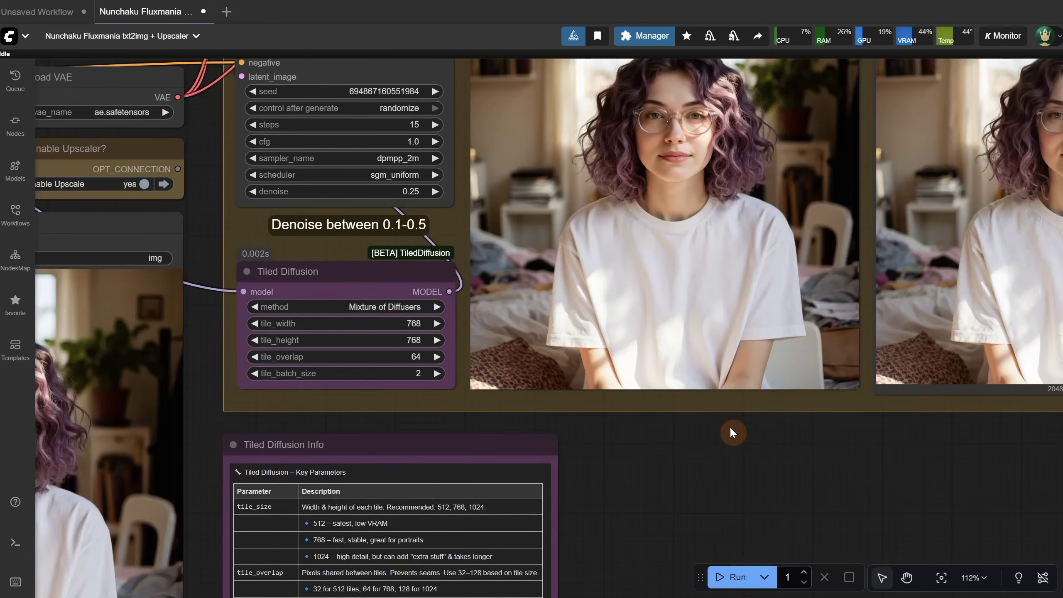
pyautogui.scroll(5, 442, 231)
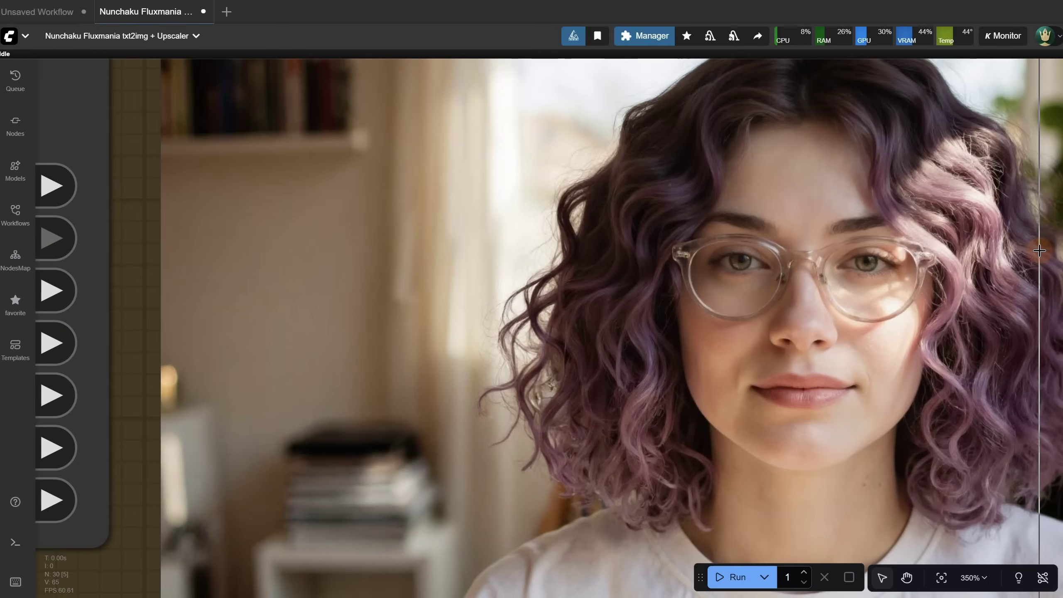
pyautogui.scroll(-9, 919, 225)
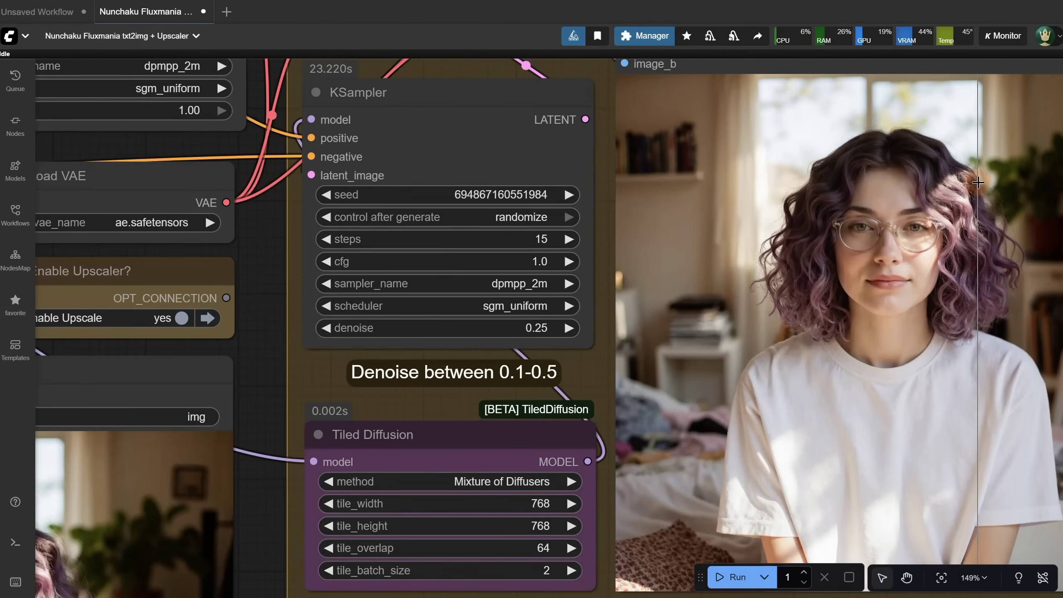
pyautogui.scroll(2, 975, 183)
pyautogui.scroll(-3, 1023, 171)
pyautogui.scroll(-1, 1024, 171)
pyautogui.moveTo(688, 548); pyautogui.dragTo(174, 502)
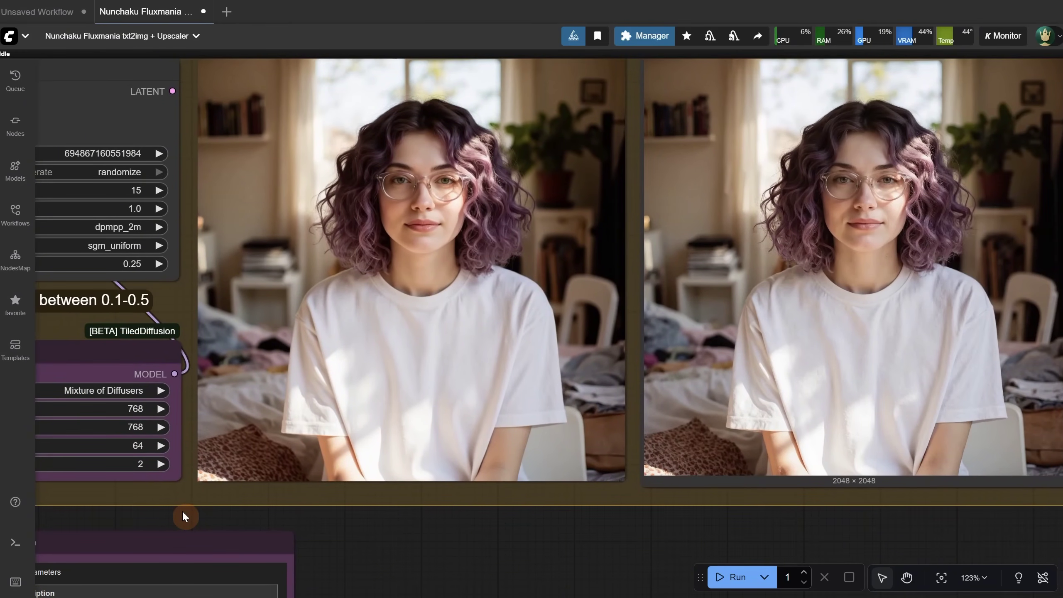
pyautogui.scroll(-5, 334, 455)
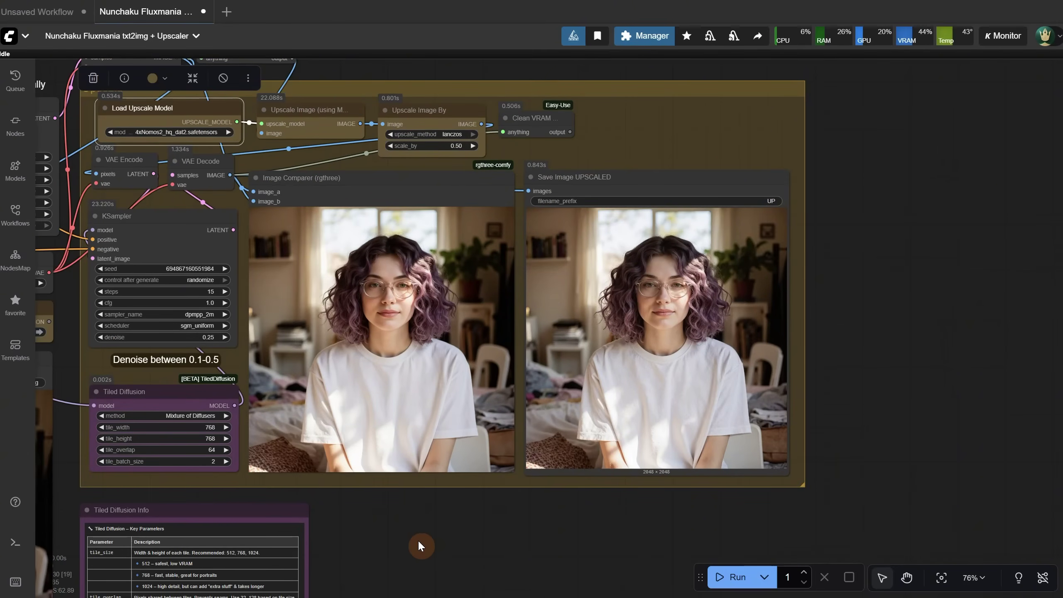
pyautogui.moveTo(417, 543); pyautogui.dragTo(730, 457)
pyautogui.scroll(-4, 730, 457)
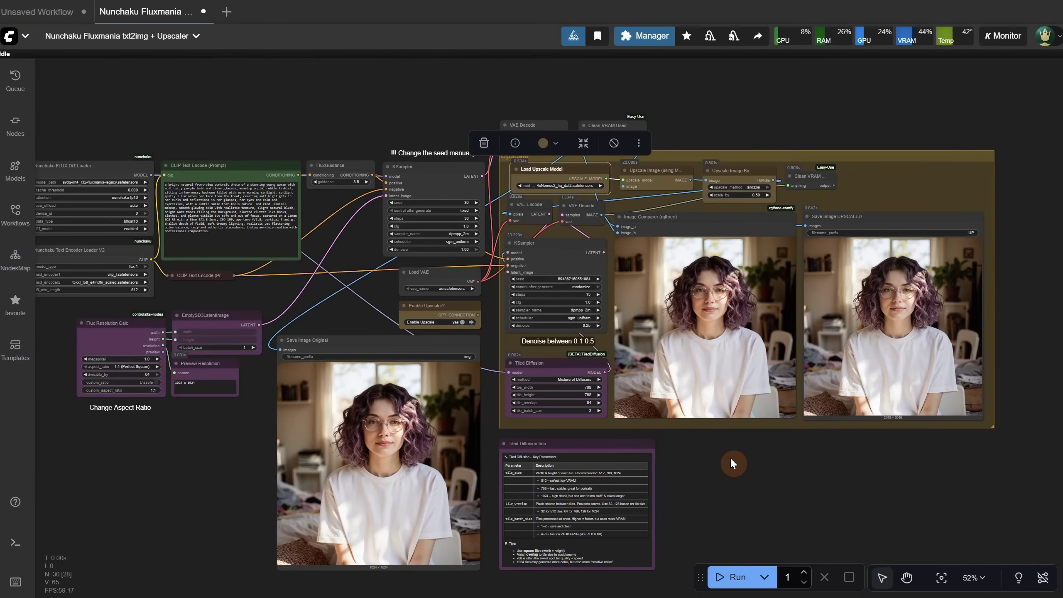
# Set the Tiled Diffusion tile_batch_size to 8, rerun the upscale, and check the execution time in the logs
pyautogui.click(15, 546)
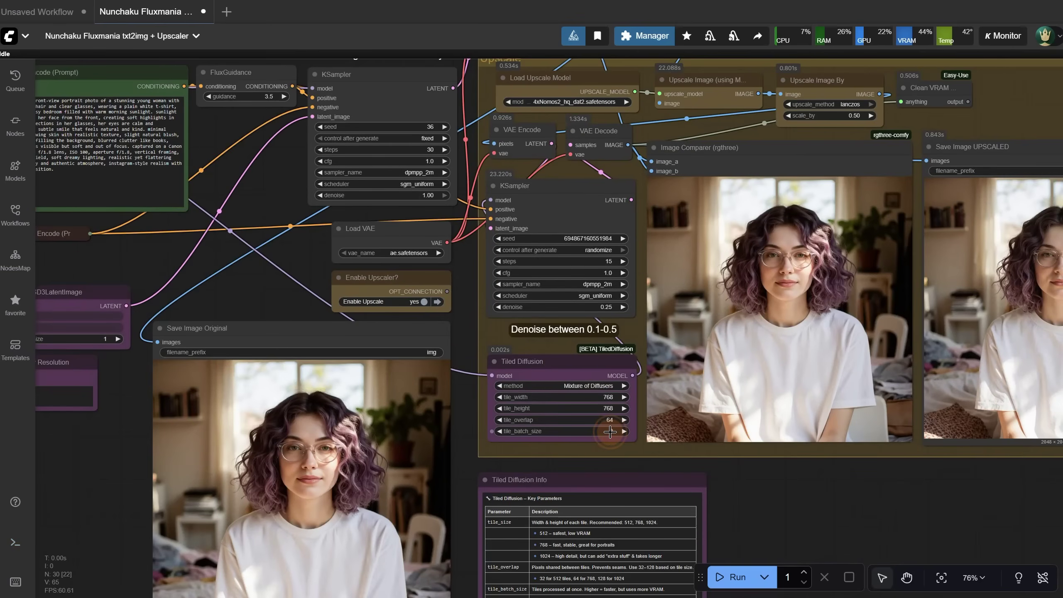
pyautogui.click(609, 431)
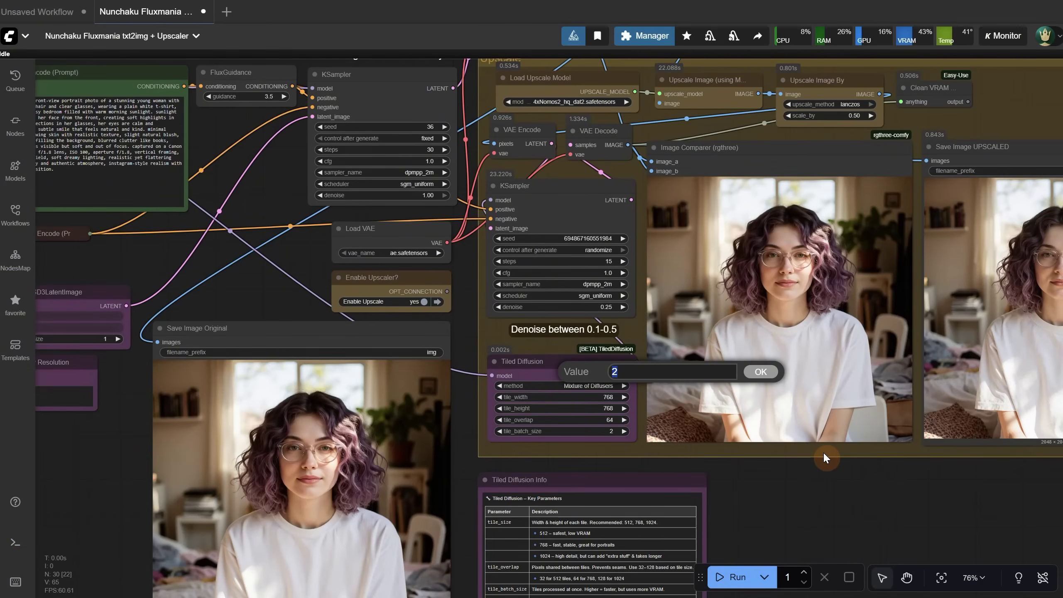
pyautogui.write('8')
pyautogui.press('Return')
pyautogui.click(730, 578)
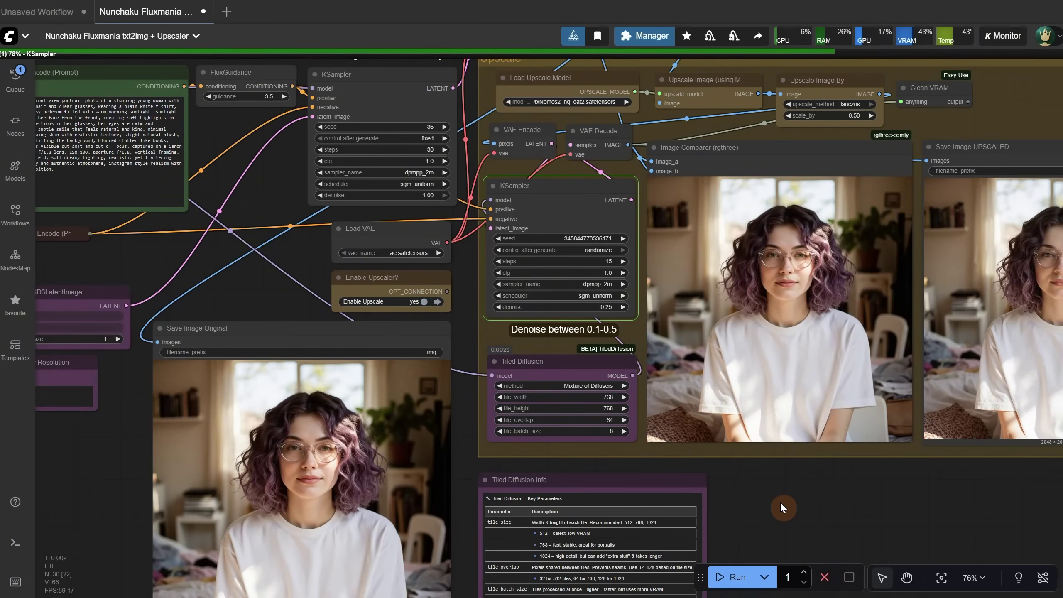
pyautogui.click(7, 546)
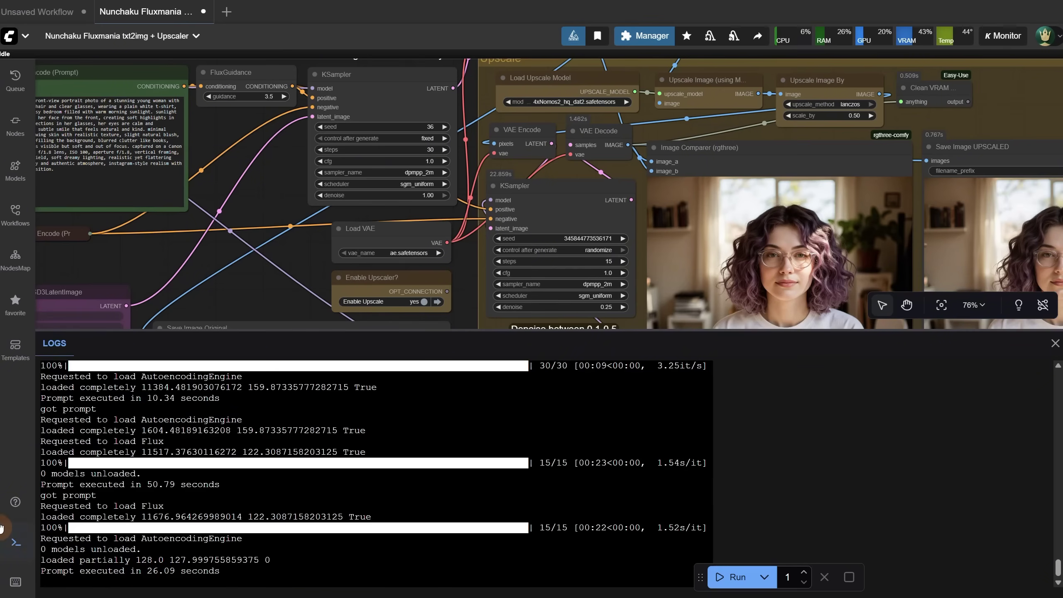
pyautogui.click(15, 545)
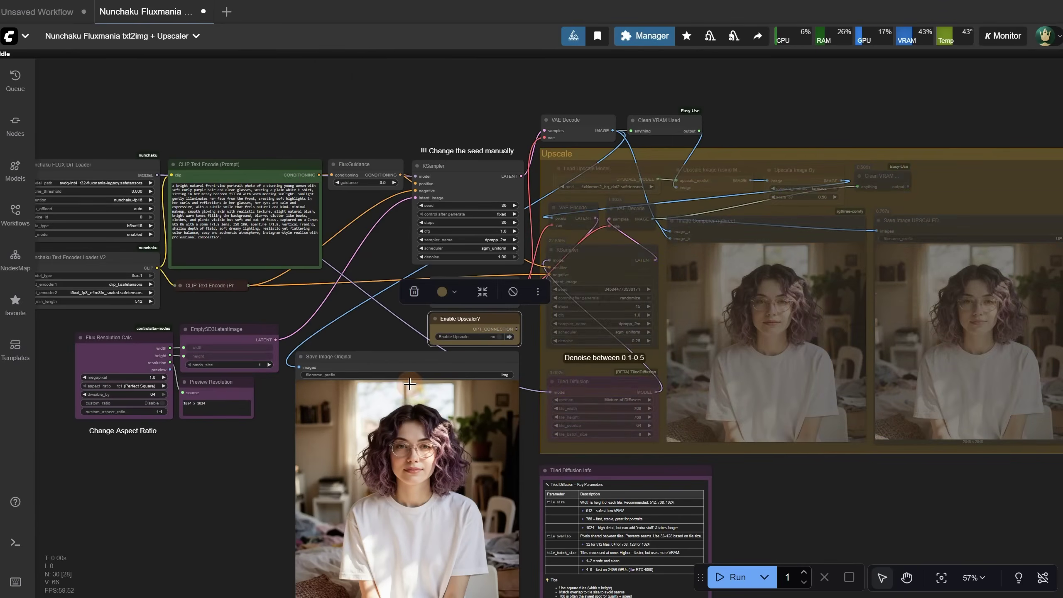
# Copy the entire portrait prompt from the CLIP Text Encode (Prompt) node
pyautogui.scroll(5, 209, 472)
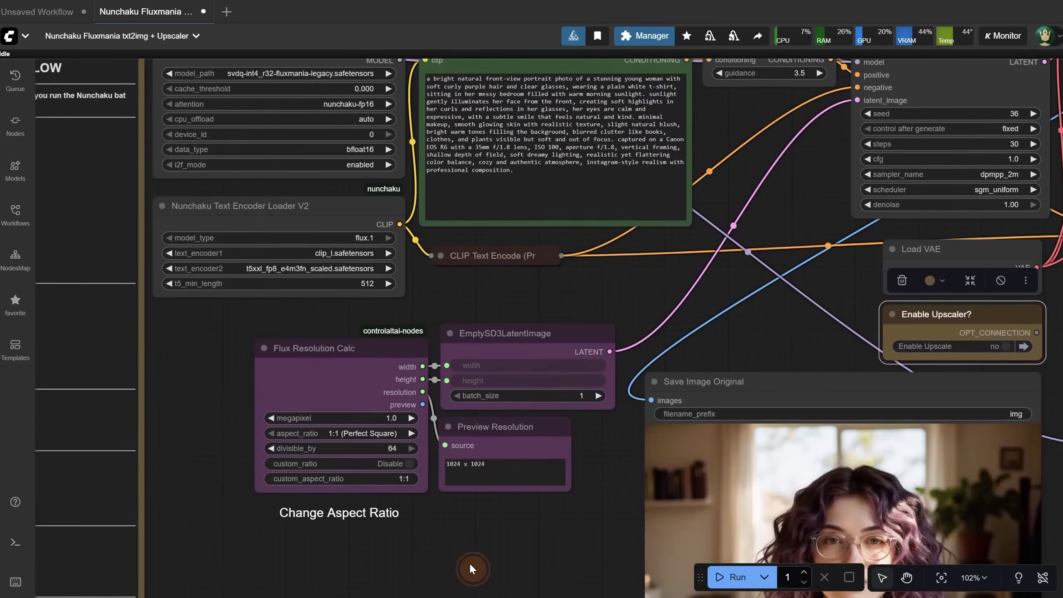
pyautogui.moveTo(472, 568); pyautogui.dragTo(446, 597)
pyautogui.scroll(3, 466, 273)
pyautogui.moveTo(466, 273); pyautogui.dragTo(552, 460)
pyautogui.scroll(1, 515, 320)
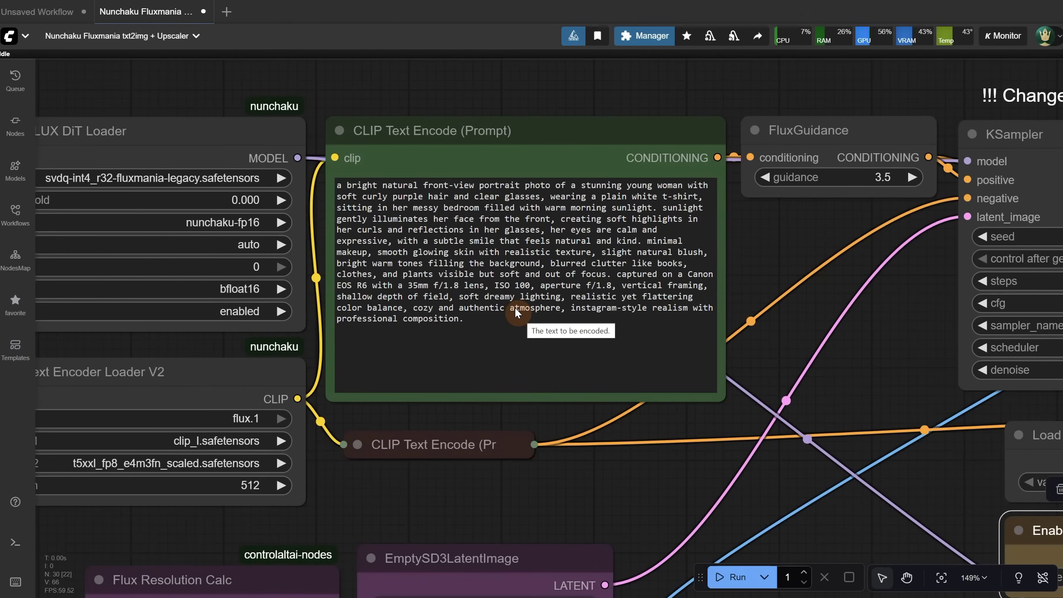
pyautogui.moveTo(507, 321); pyautogui.dragTo(343, 178)
pyautogui.rightClick(422, 218)
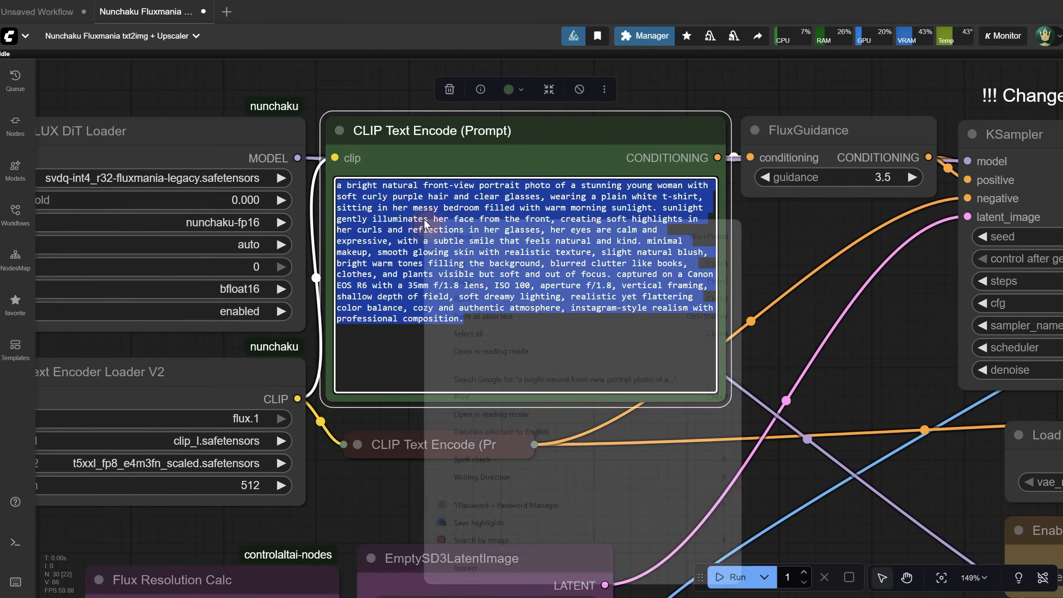
pyautogui.click(480, 285)
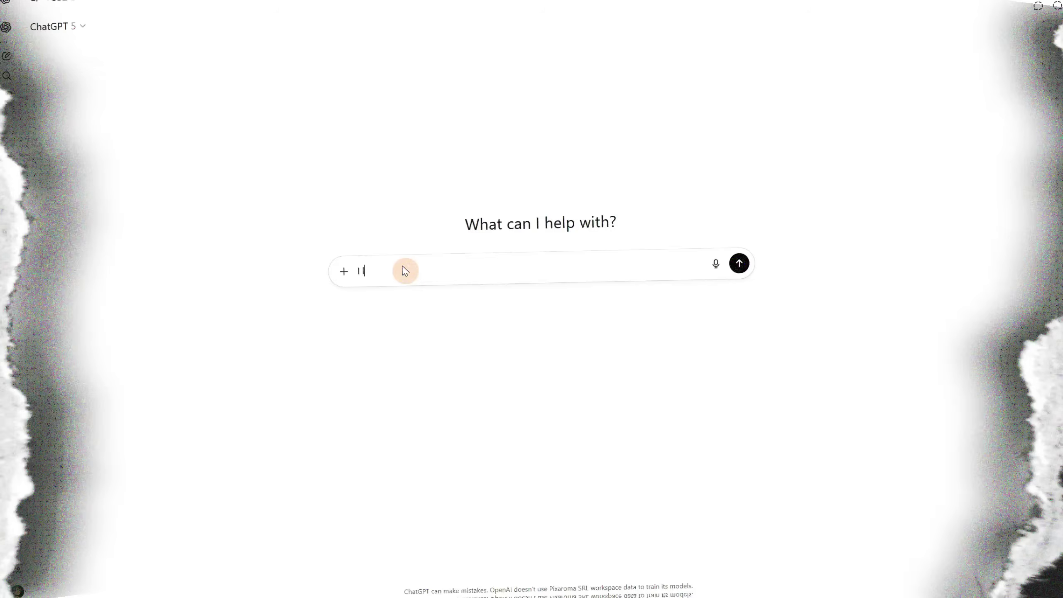
# In ChatGPT, ask for another prompt like the copied one, for a woman in black dress on the street, including the original prompt
pyautogui.write('like this prompt, give me another one for a woman in black d')
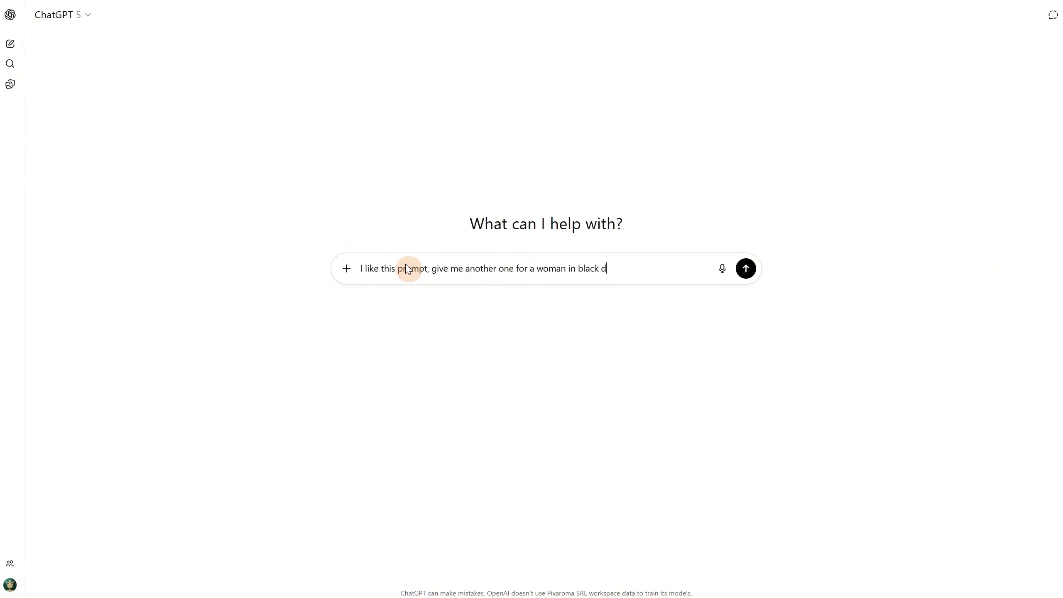
pyautogui.hotkey('shift', 'Return')
pyautogui.hotkey('shift', 'Return')
pyautogui.write('a bright natural front-view portrait photo of a stunning young woman with soft curly purple hair and clear glasses, wearing a plain white t-shirt, sitting in her messy bedroom filled with warm morning sunlight. sunlight gently illuminates her face from the front, creating soft highlights in her curls and reflections in her glasses, her eyes are calm and expressive, with a subtle smile that feels natural and kind. minimal makeup, smooth glowing skin with realistic texture, slight natural blush, bright warm tones filling the background, blurred clutter like books, clothes, and plants visible but soft and out of focus. captured on a Canon EOS R6 with a 35mm f/1.8 lens, ISO 100, aperture f/1.8, vertical framing, shallow depth of field, soft dreamy lighting, realistic yet flattering color balance, cozy and authentic atmosphere, instagram-style realism with professional composition.')
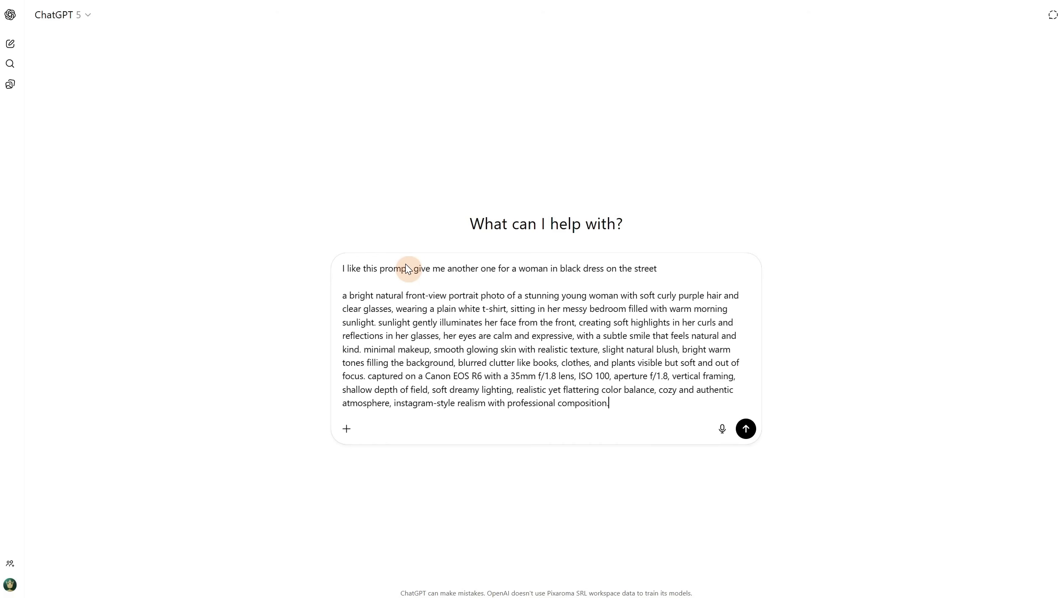
pyautogui.click(740, 436)
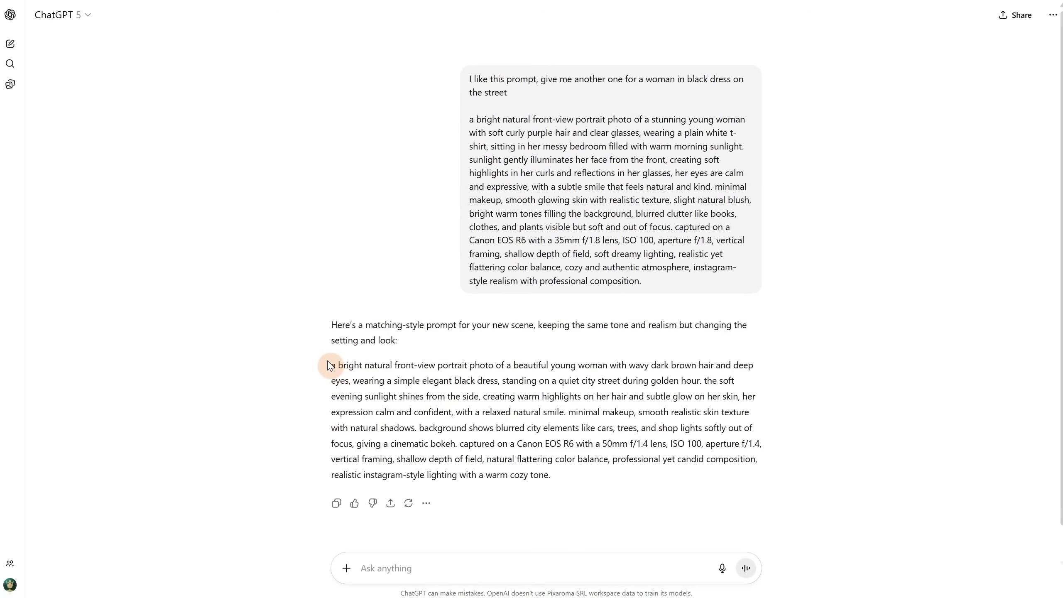
# Replace the text in ComfyUI's CLIP Text Encode (Prompt) node with ChatGPT's new prompt and generate the image
pyautogui.moveTo(330, 366); pyautogui.dragTo(643, 476)
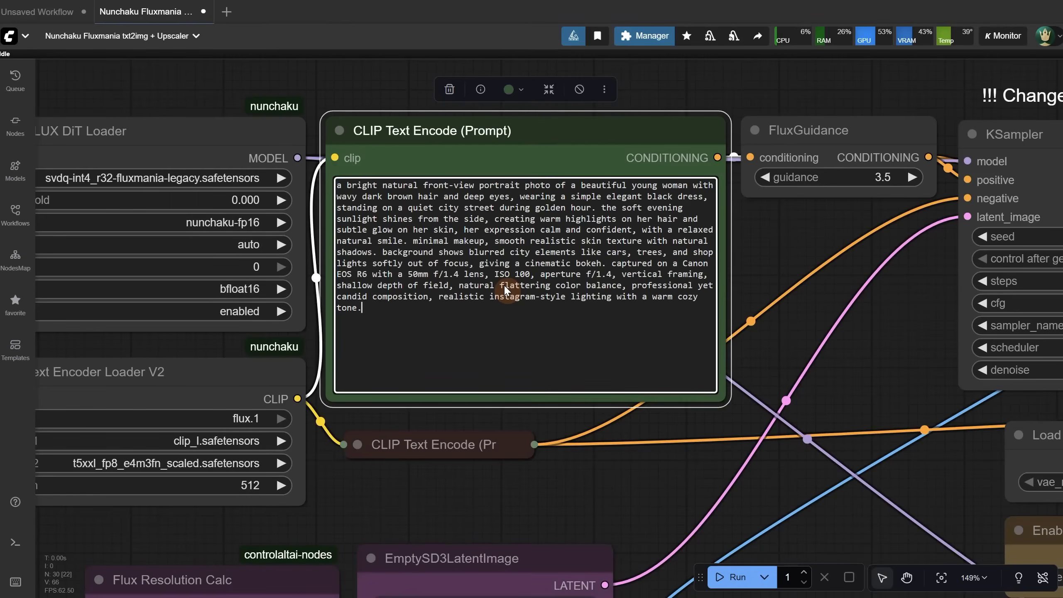
pyautogui.hotkey('ctrl', 'Return')
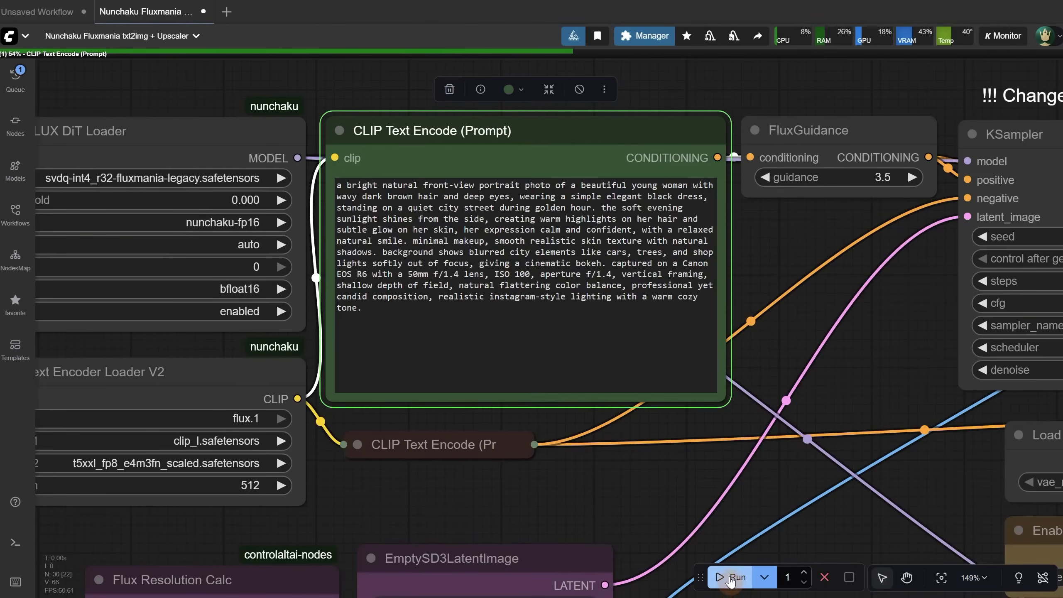
pyautogui.scroll(5, 819, 442)
pyautogui.moveTo(422, 307); pyautogui.dragTo(120, 304)
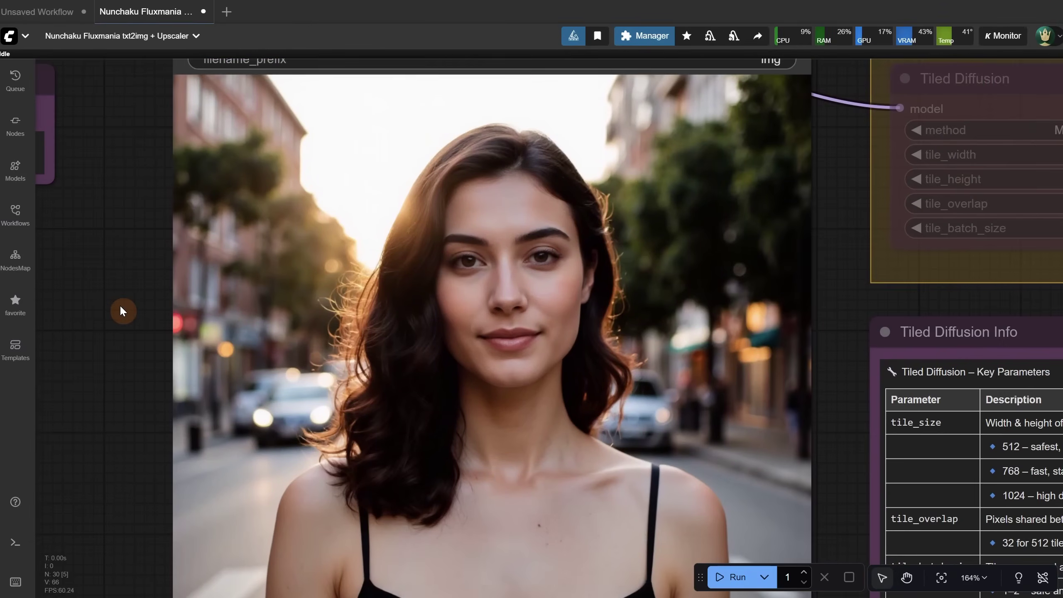
pyautogui.scroll(5, 402, 298)
pyautogui.scroll(-15, 402, 298)
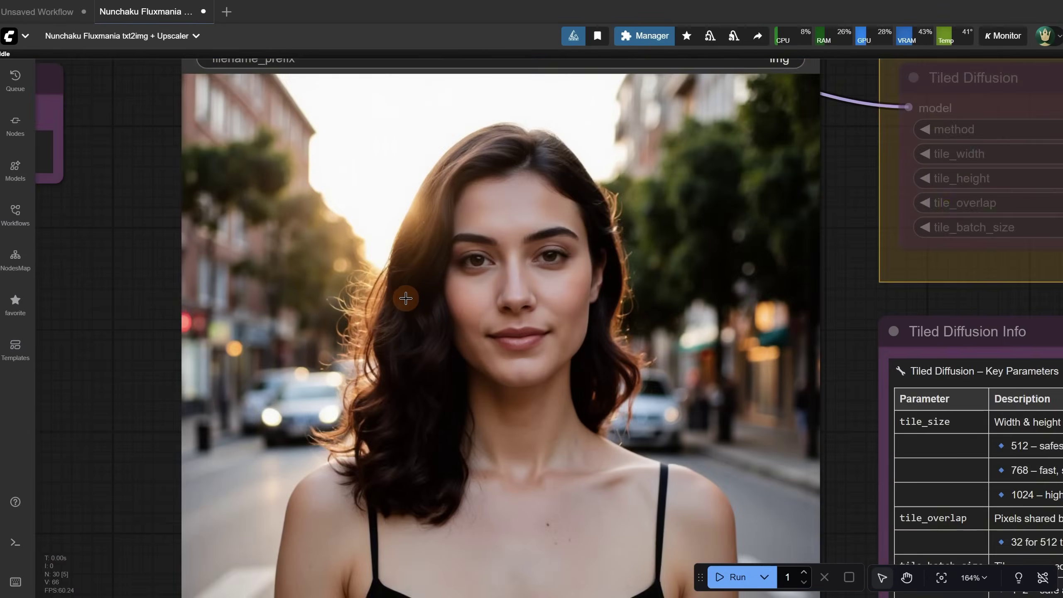
# Set Enable Upscale to yes, upscale the black-dress portrait, and compare it with the original in the Image Comparer
pyautogui.click(576, 139)
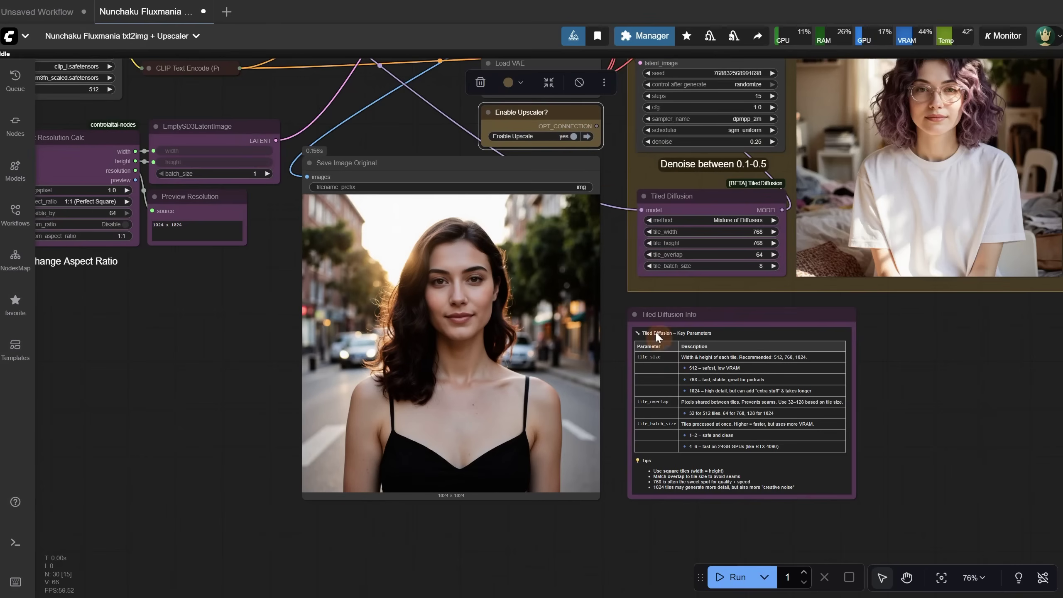
pyautogui.click(725, 575)
pyautogui.moveTo(937, 378); pyautogui.dragTo(644, 418)
pyautogui.scroll(7, 719, 227)
pyautogui.scroll(10, 720, 227)
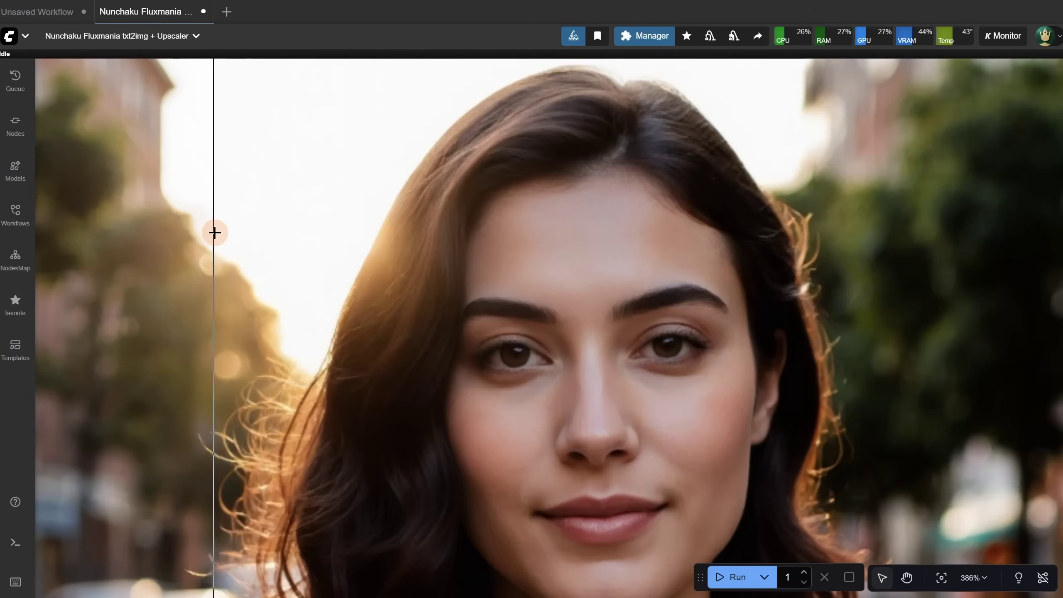
pyautogui.scroll(-2, 773, 258)
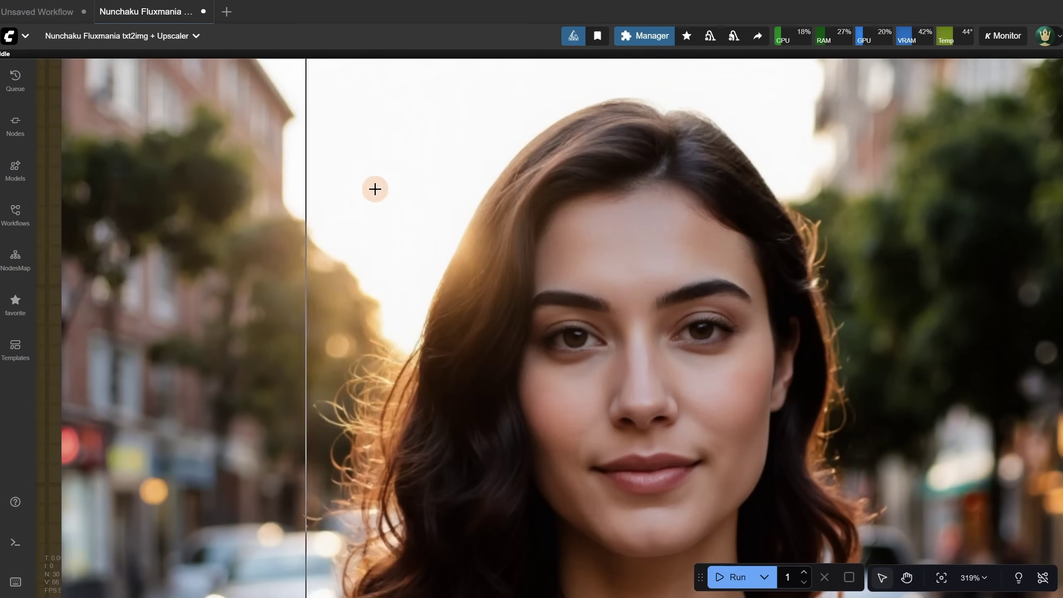
pyautogui.scroll(-7, 791, 193)
pyautogui.scroll(2, 801, 250)
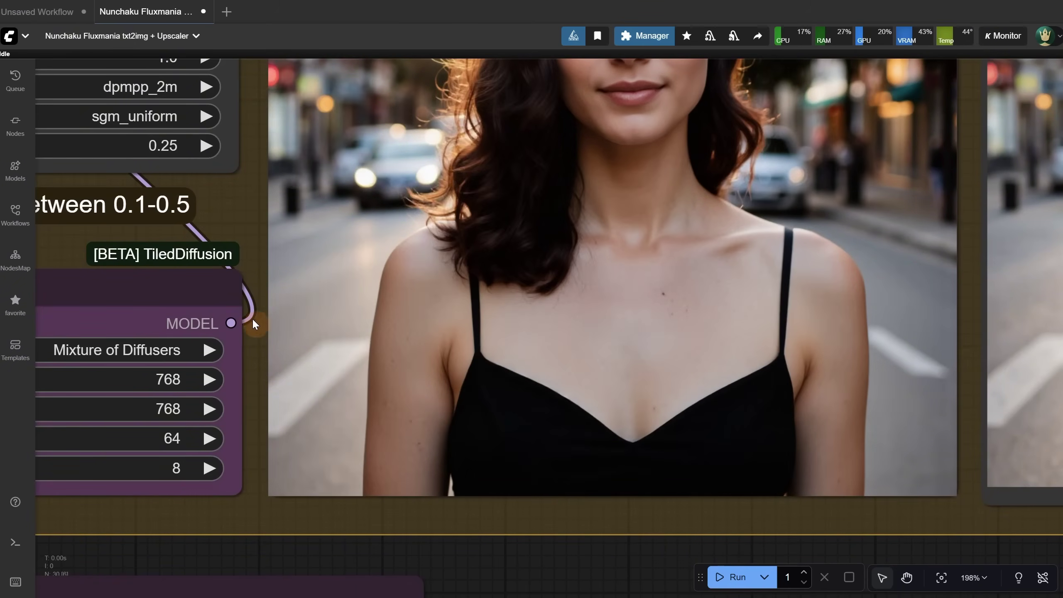
pyautogui.scroll(-6, 593, 296)
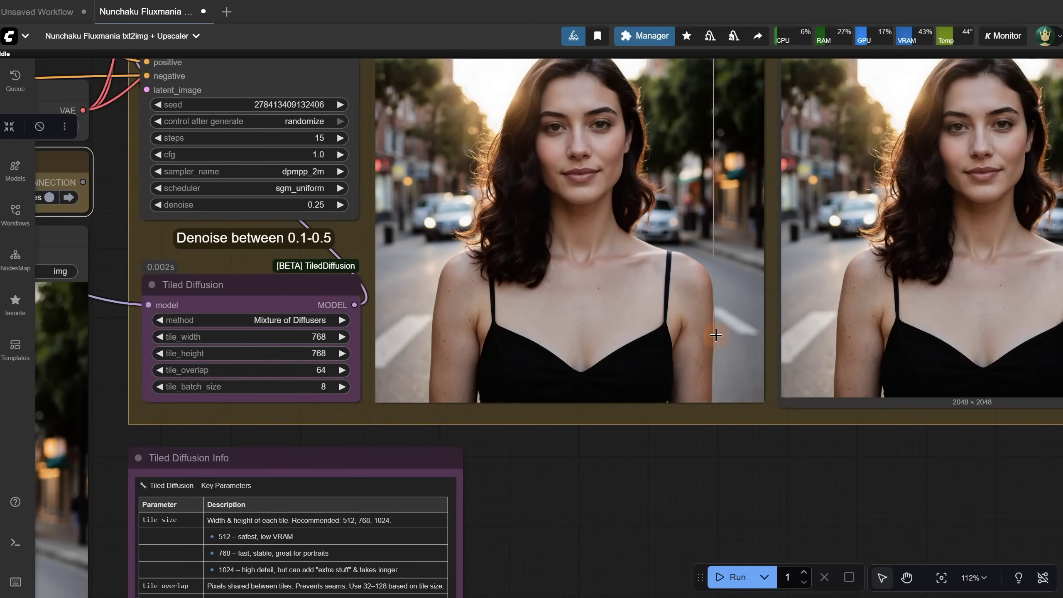
# Set the upscale KSampler's denoise to 0.10, rerun the upscale, and inspect the result in the Image Comparer
pyautogui.scroll(3, 471, 386)
pyautogui.click(471, 386)
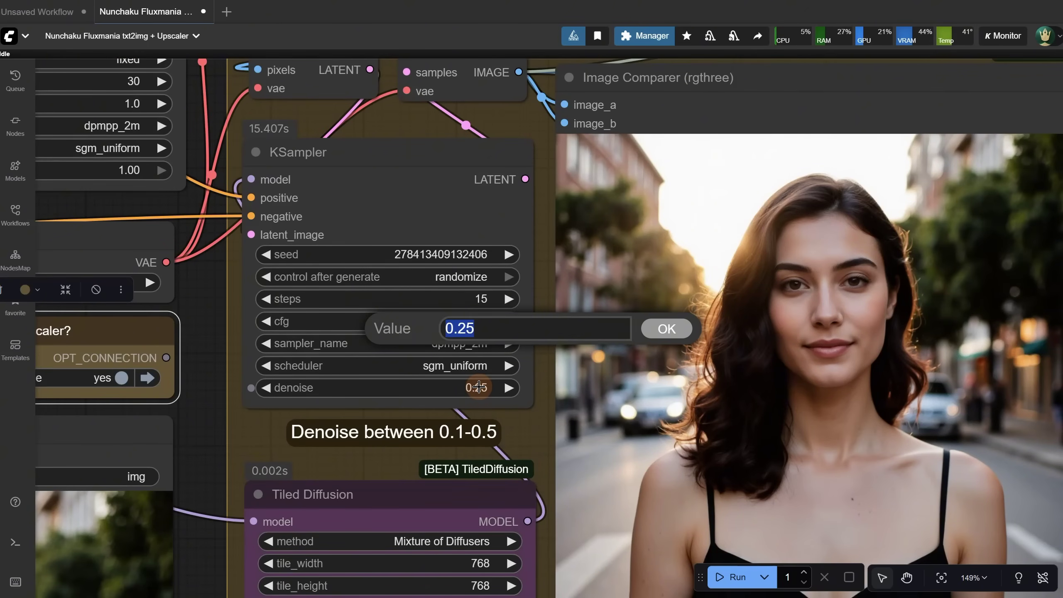
pyautogui.write('0.25')
pyautogui.press('Return')
pyautogui.click(730, 578)
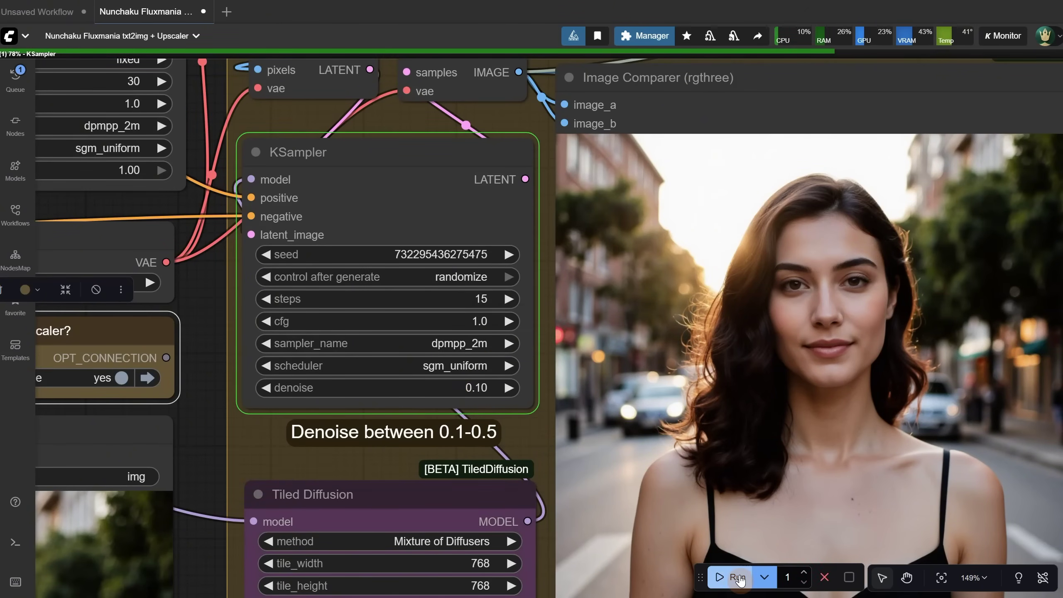
pyautogui.scroll(8, 816, 242)
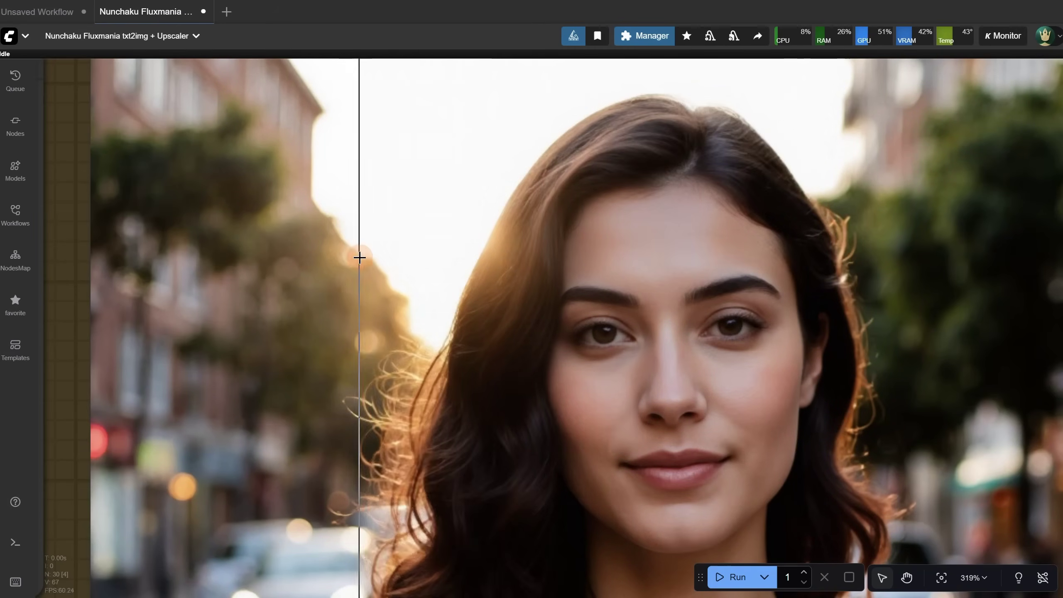
# Compare the skin and dress details of the upscaled black-dress portrait with the original in the Image Comparer
pyautogui.scroll(-10, 835, 193)
pyautogui.scroll(6, 686, 460)
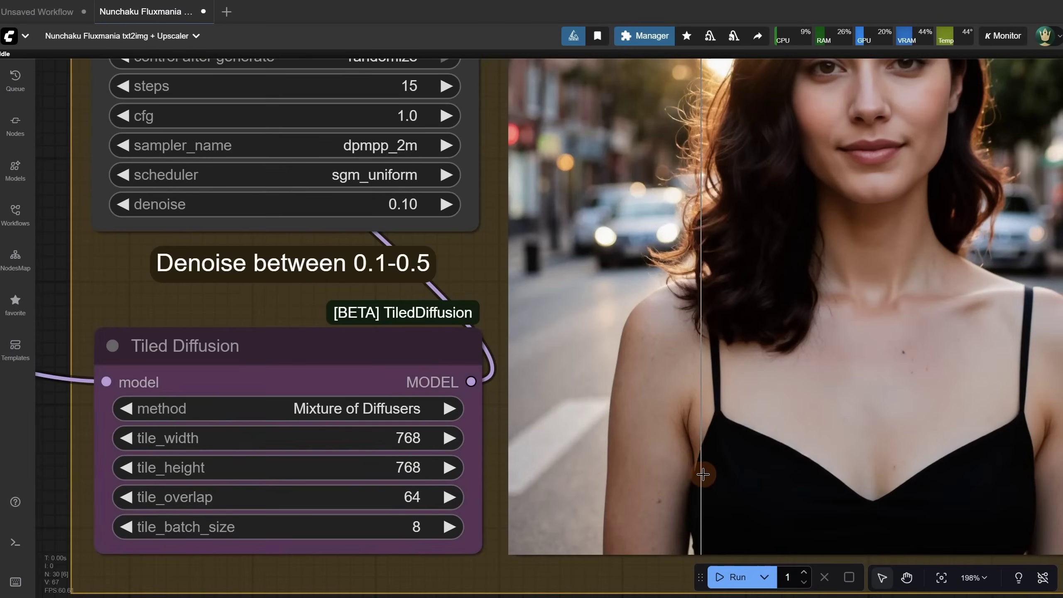
pyautogui.scroll(6, 711, 452)
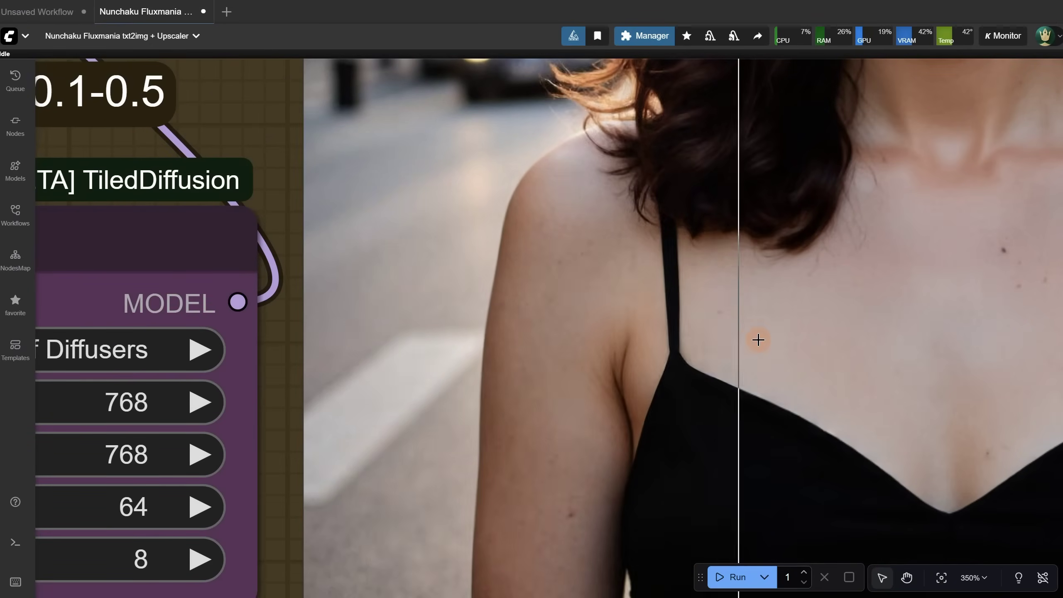
pyautogui.scroll(-15, 795, 318)
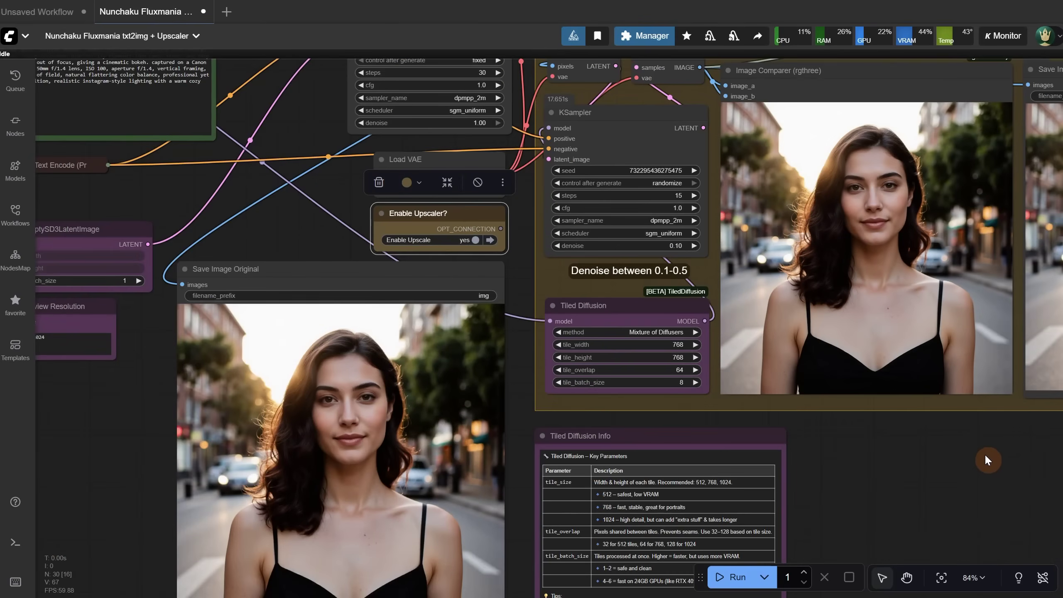
# Open the workflow file Nunchaku Fluxmania txt2img + Upscaler COMPACT.json
pyautogui.moveTo(984, 453); pyautogui.dragTo(879, 466)
pyautogui.click(23, 40)
pyautogui.moveTo(71, 89)
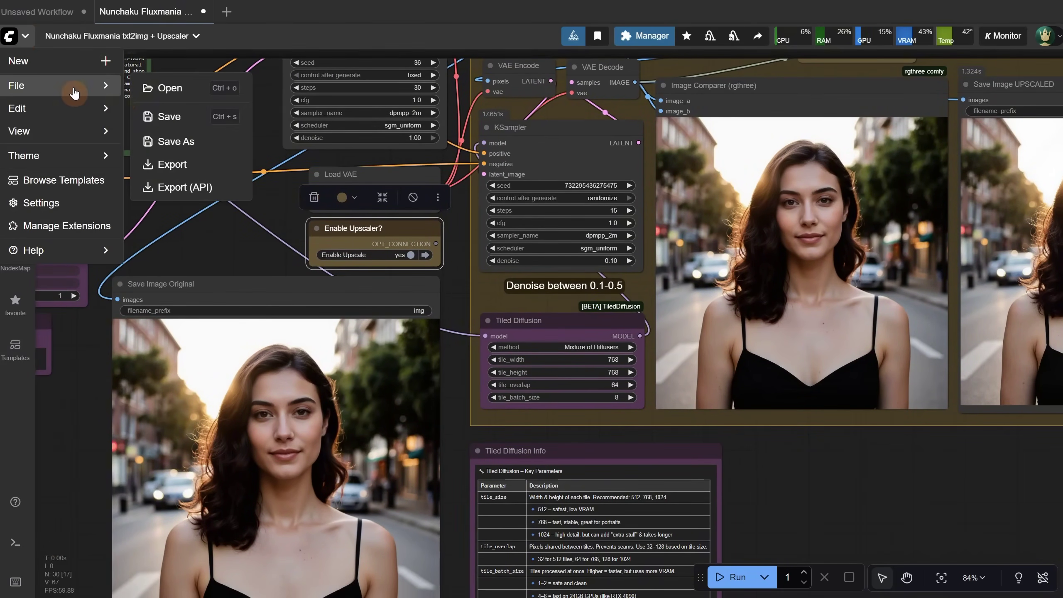
pyautogui.click(167, 88)
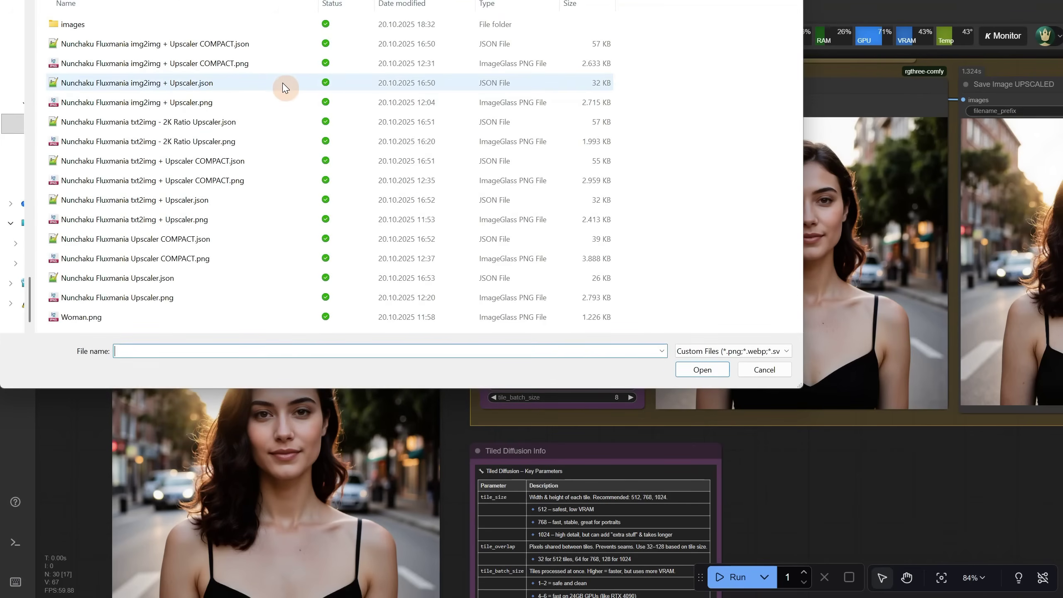
pyautogui.click(205, 164)
pyautogui.doubleClick(205, 164)
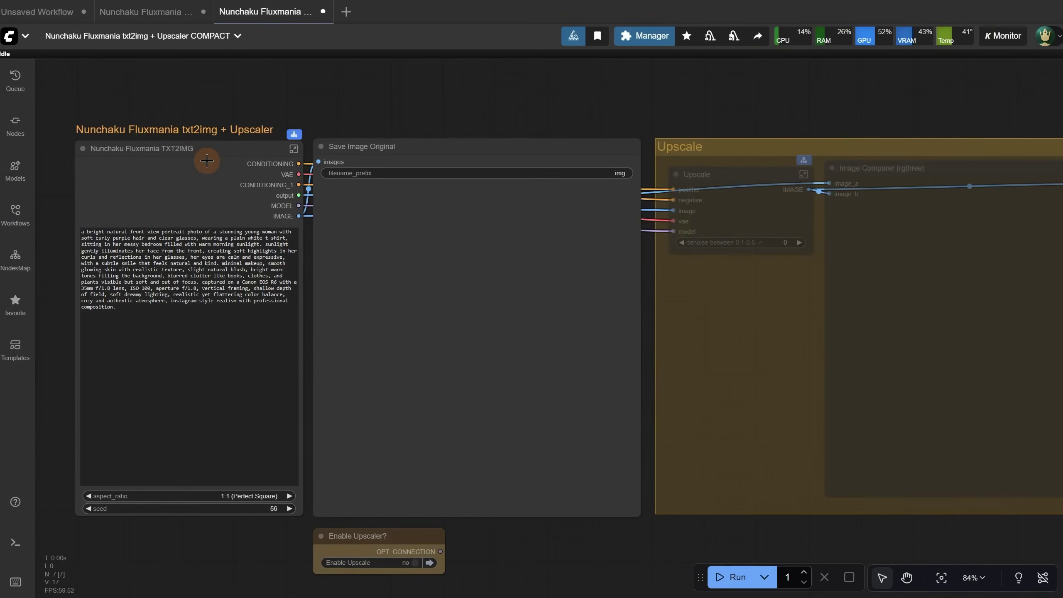
# Run the compact txt2img workflow with its default purple-hair prompt, 1:1 (Perfect Square) aspect ratio and seed 56
pyautogui.scroll(-2, 520, 113)
pyautogui.scroll(2, 527, 102)
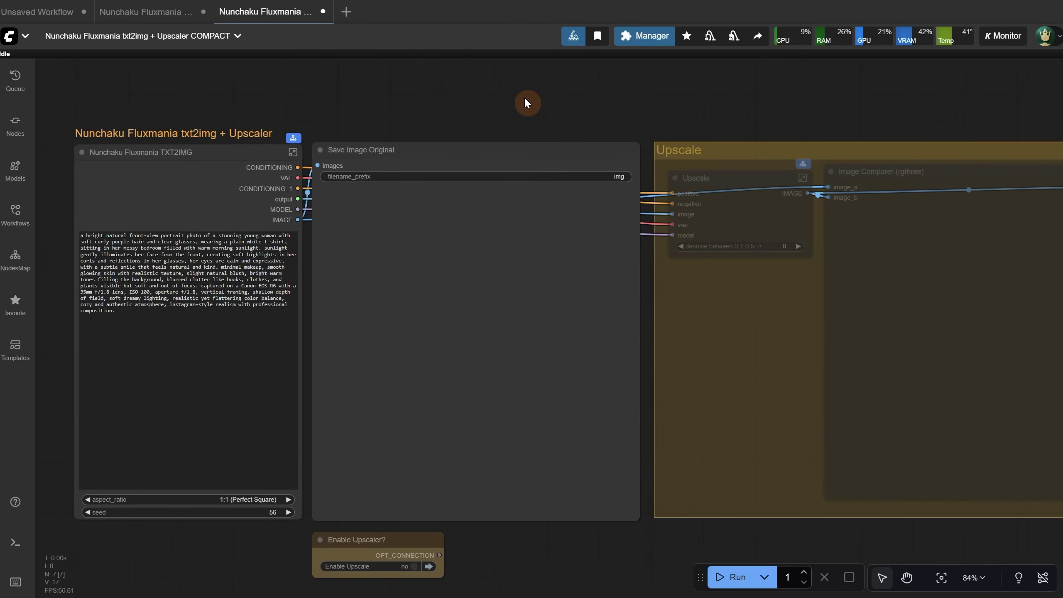
pyautogui.click(736, 577)
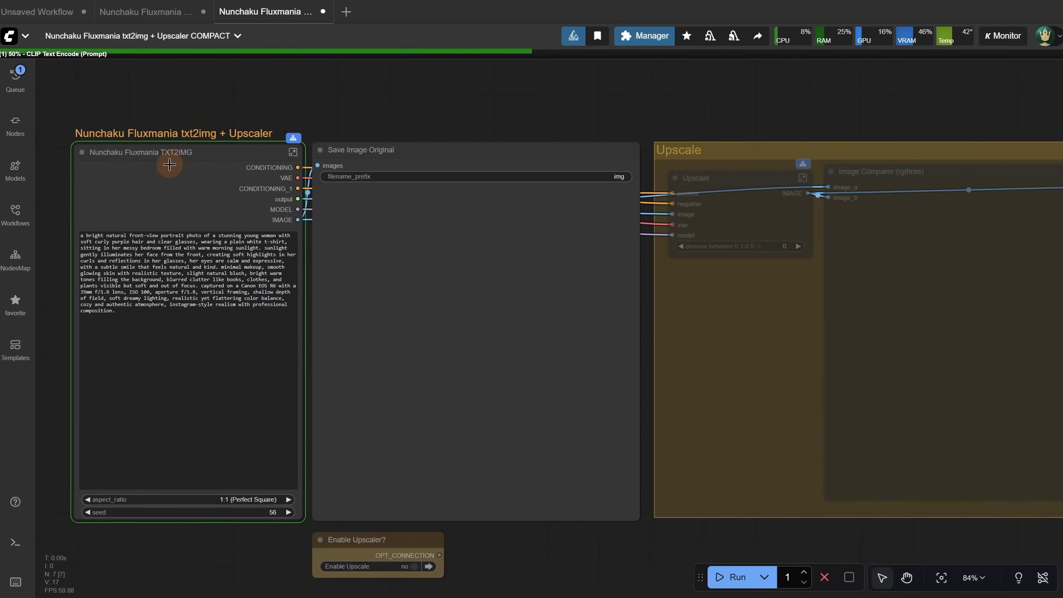
pyautogui.hscroll(2, 463, 95)
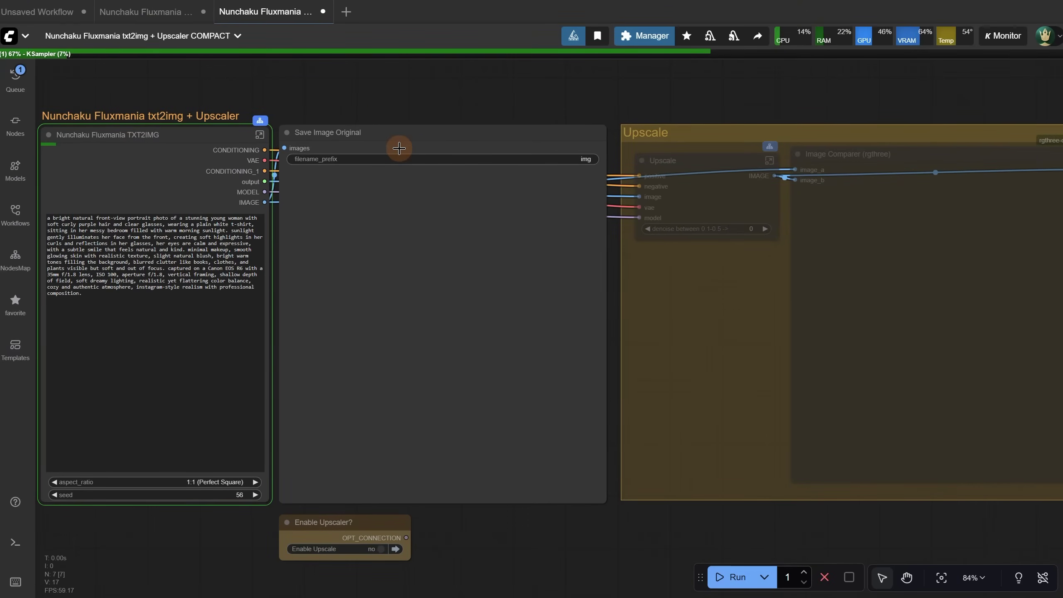
# Set Enable Upscale to yes and run the workflow to upscale the purple-hair portrait
pyautogui.click(379, 551)
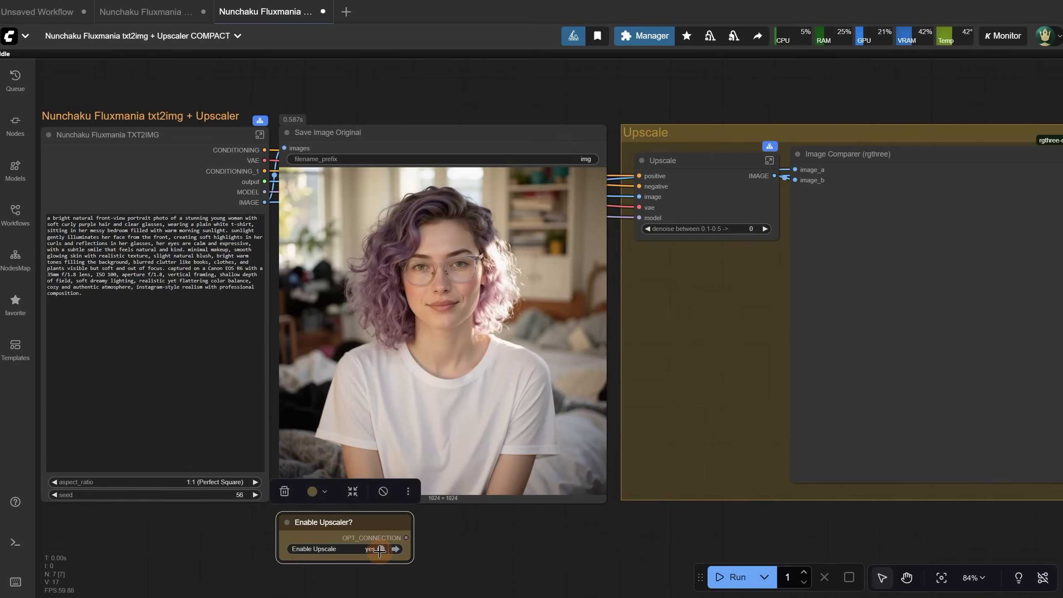
pyautogui.click(563, 545)
pyautogui.hscroll(5, 513, 532)
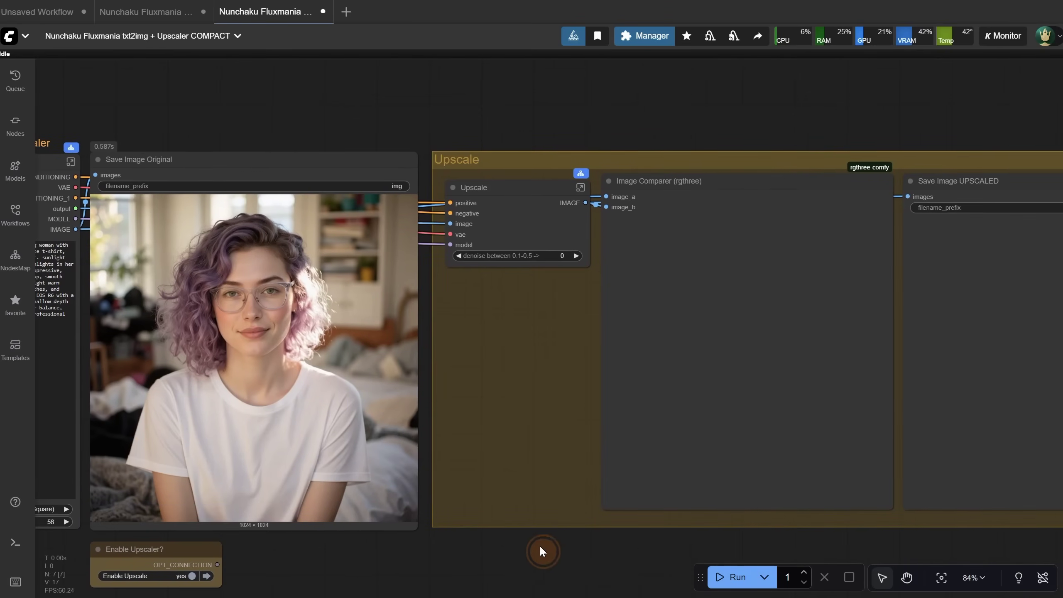
pyautogui.click(729, 578)
pyautogui.scroll(4, 896, 297)
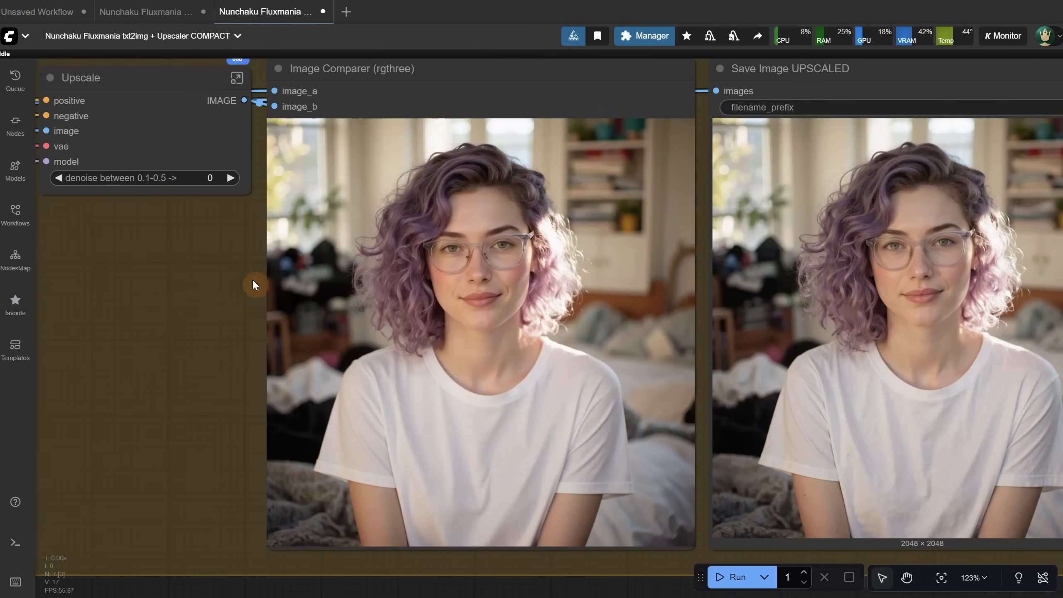
# Check the hidden decimal value of the Upscale node's denoise and set it to 0.3
pyautogui.scroll(-3, 657, 255)
pyautogui.scroll(6, 410, 207)
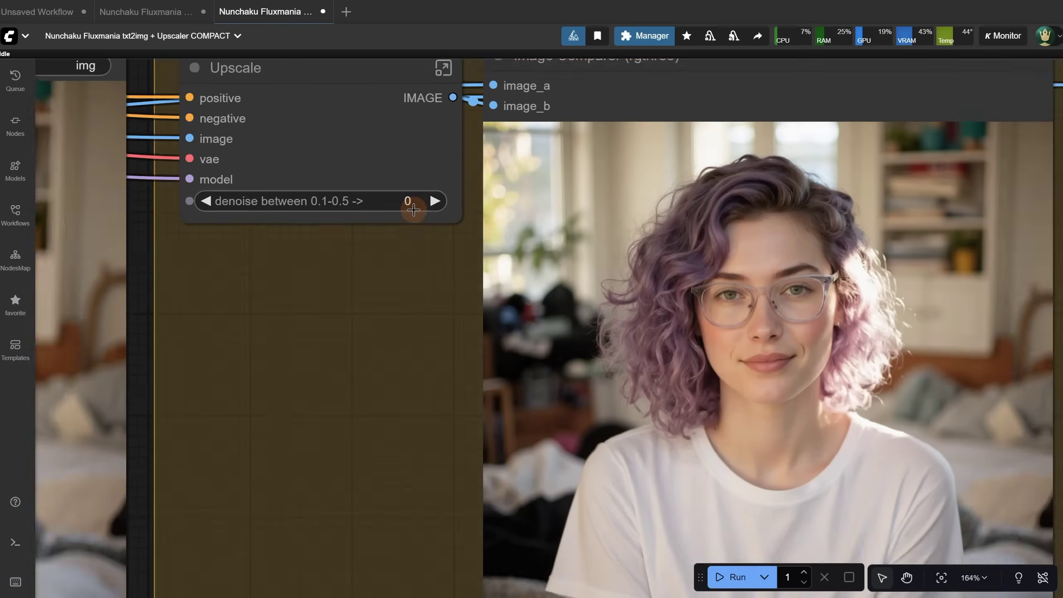
pyautogui.scroll(1, 413, 209)
pyautogui.click(415, 203)
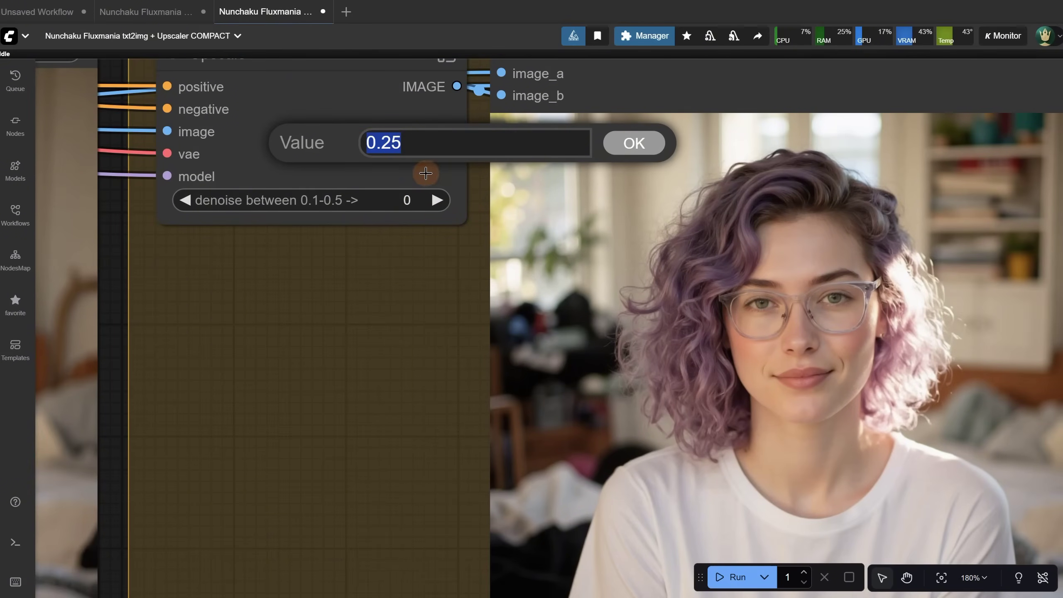
pyautogui.click(634, 143)
pyautogui.moveTo(468, 221)
pyautogui.mouseDown()
pyautogui.moveTo(505, 219)
pyautogui.moveTo(464, 215)
pyautogui.mouseUp()
pyautogui.click(413, 205)
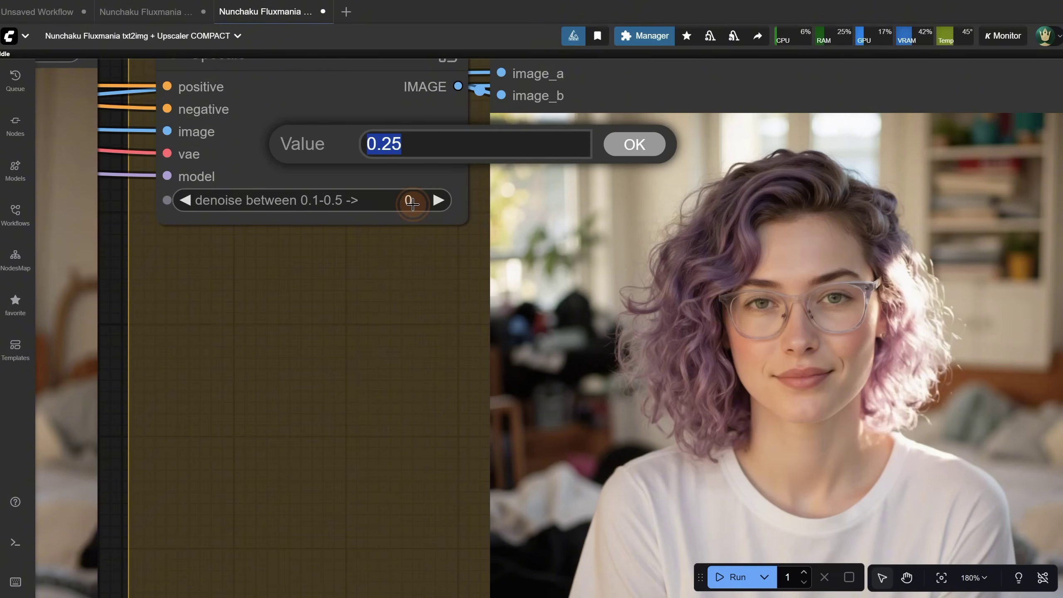
pyautogui.write('0.3')
pyautogui.press('Return')
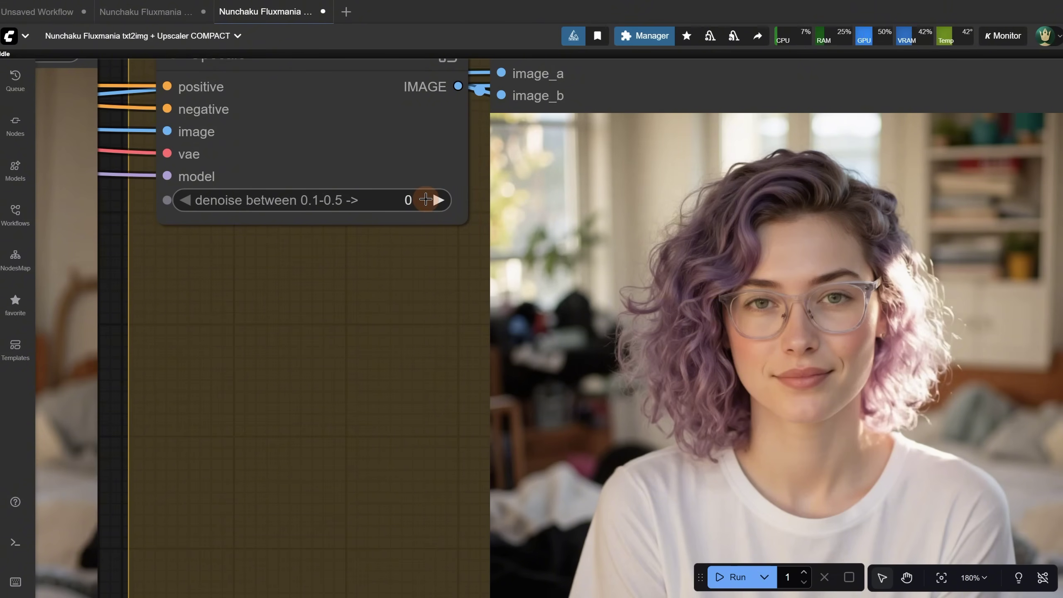
pyautogui.scroll(-4, 409, 207)
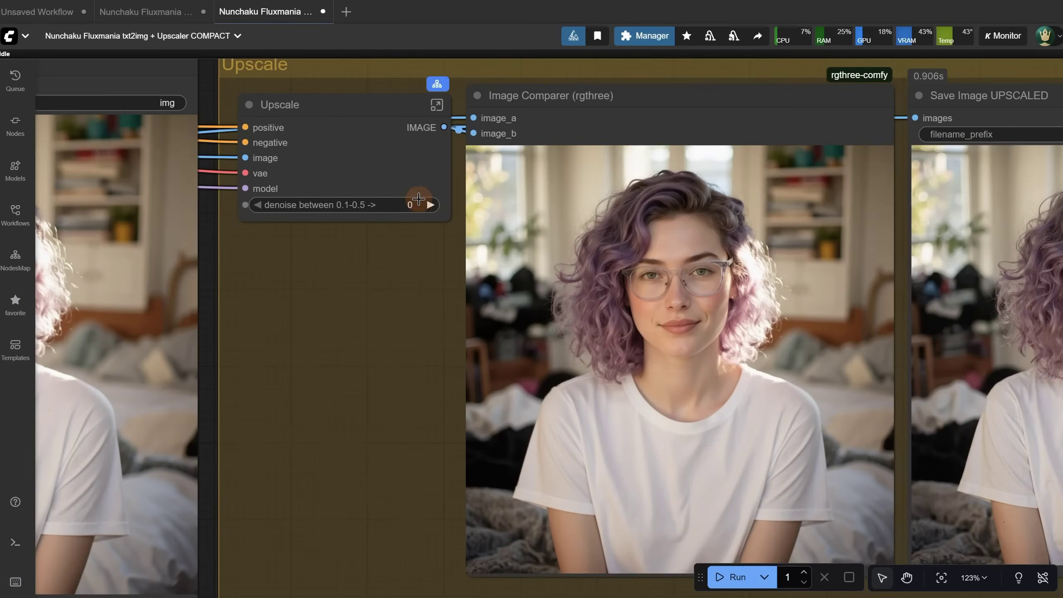
# Open the Upscale subgraph, shift its KSampler node slightly, and return to the main workflow
pyautogui.click(437, 106)
pyautogui.scroll(-4, 666, 366)
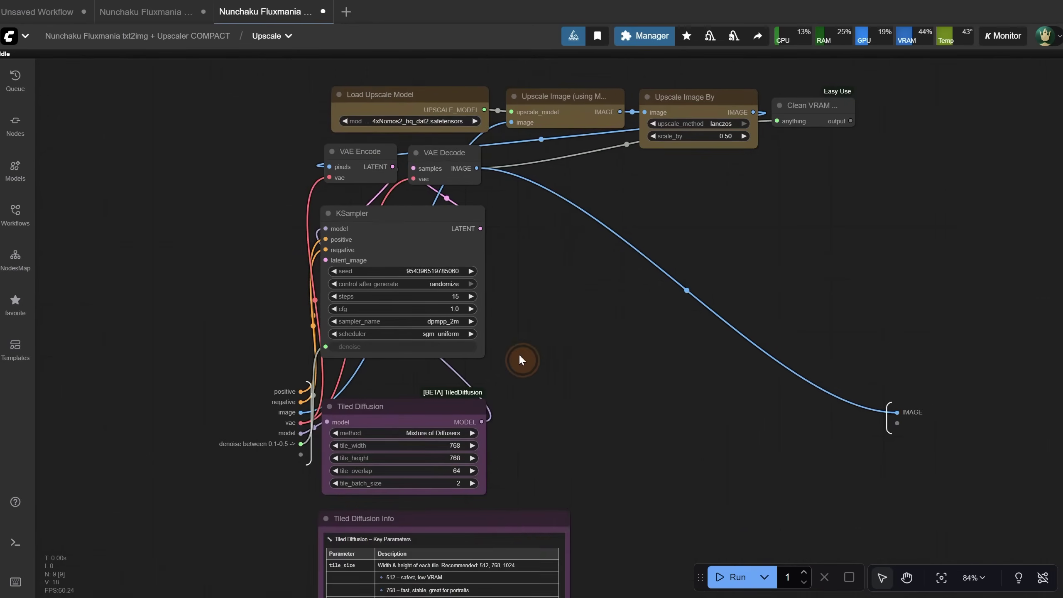
pyautogui.moveTo(522, 360); pyautogui.dragTo(451, 309)
pyautogui.moveTo(443, 184)
pyautogui.mouseDown()
pyautogui.moveTo(493, 191)
pyautogui.moveTo(440, 173)
pyautogui.moveTo(400, 180)
pyautogui.moveTo(431, 185)
pyautogui.moveTo(429, 198)
pyautogui.mouseUp()
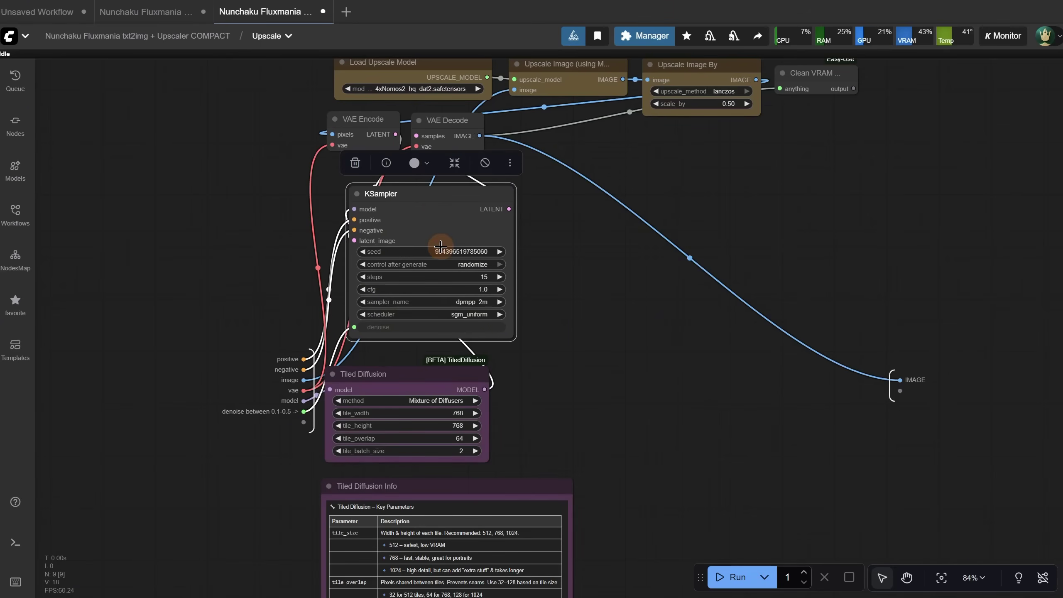
pyautogui.click(201, 36)
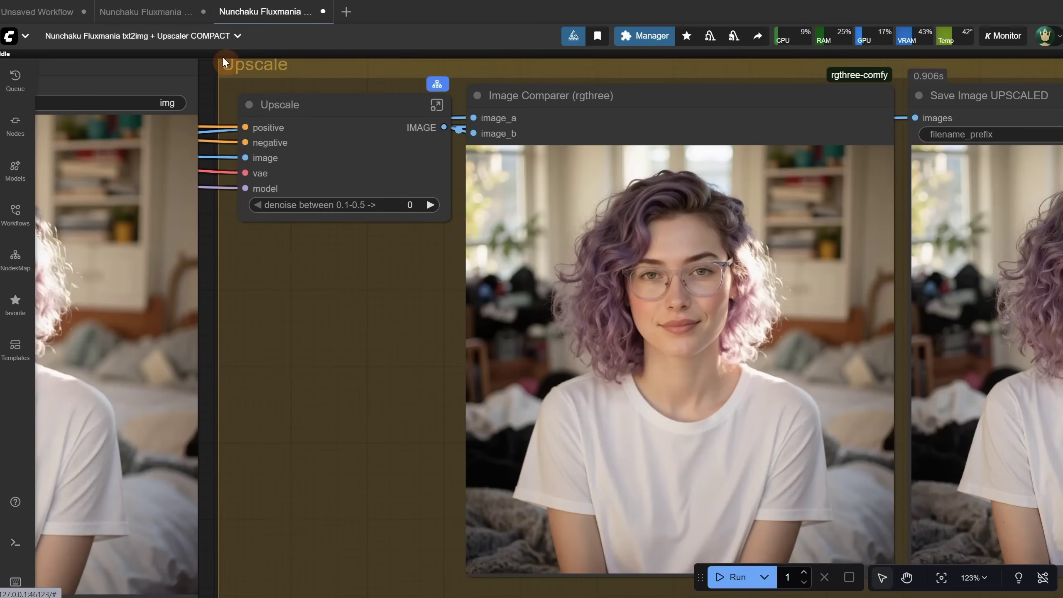
# Open the Nunchaku Fluxmania TXT2IMG subgraph, examine its nodes and model notes, and return to the main workflow
pyautogui.moveTo(142, 63); pyautogui.dragTo(576, 123)
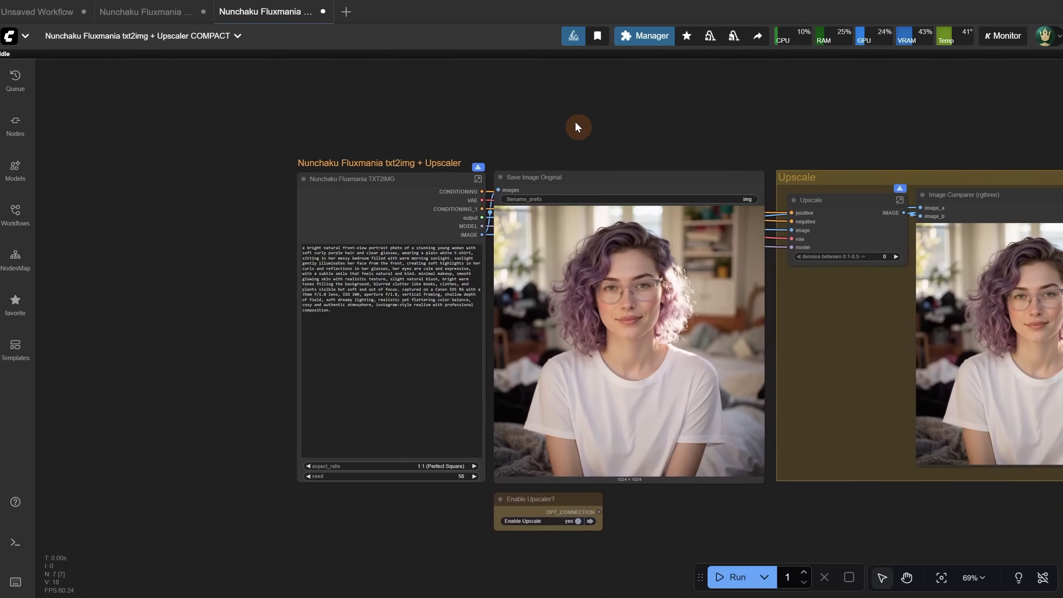
pyautogui.scroll(3, 473, 168)
pyautogui.click(465, 184)
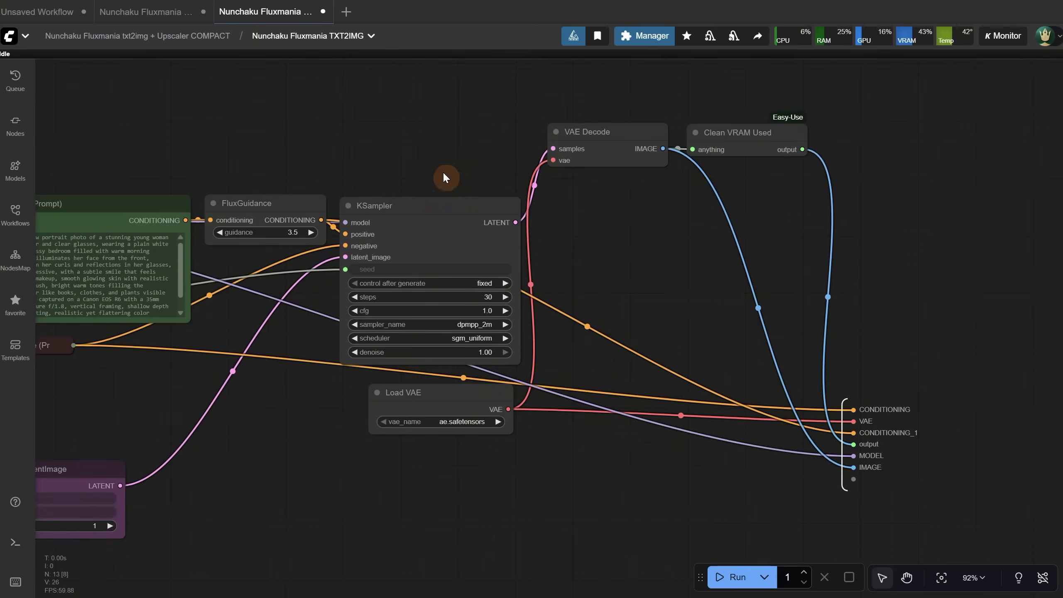
pyautogui.scroll(-4, 565, 101)
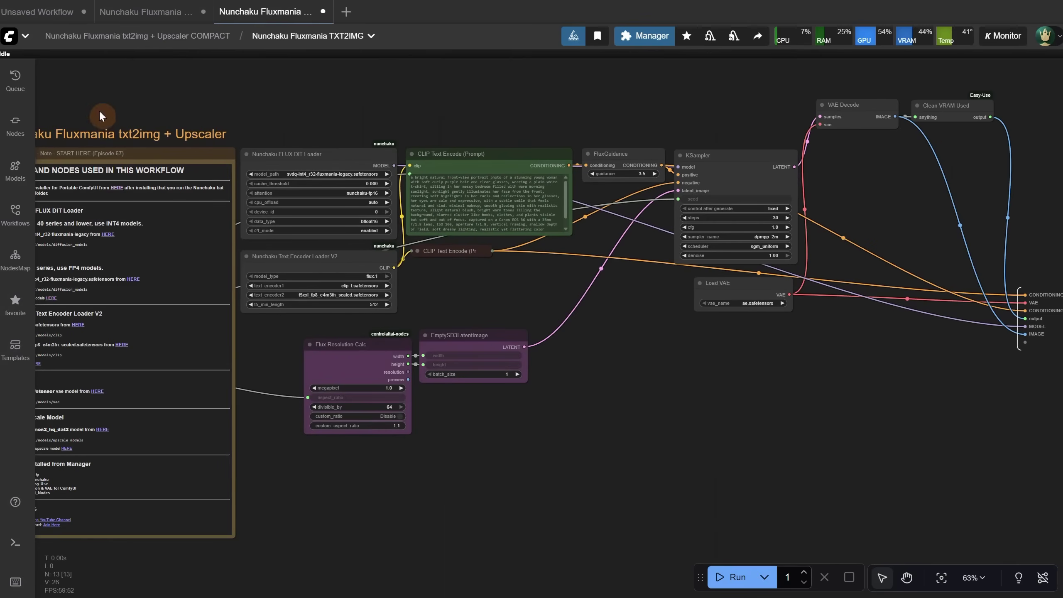
pyautogui.hscroll(3, 683, 400)
pyautogui.moveTo(630, 386); pyautogui.dragTo(848, 360)
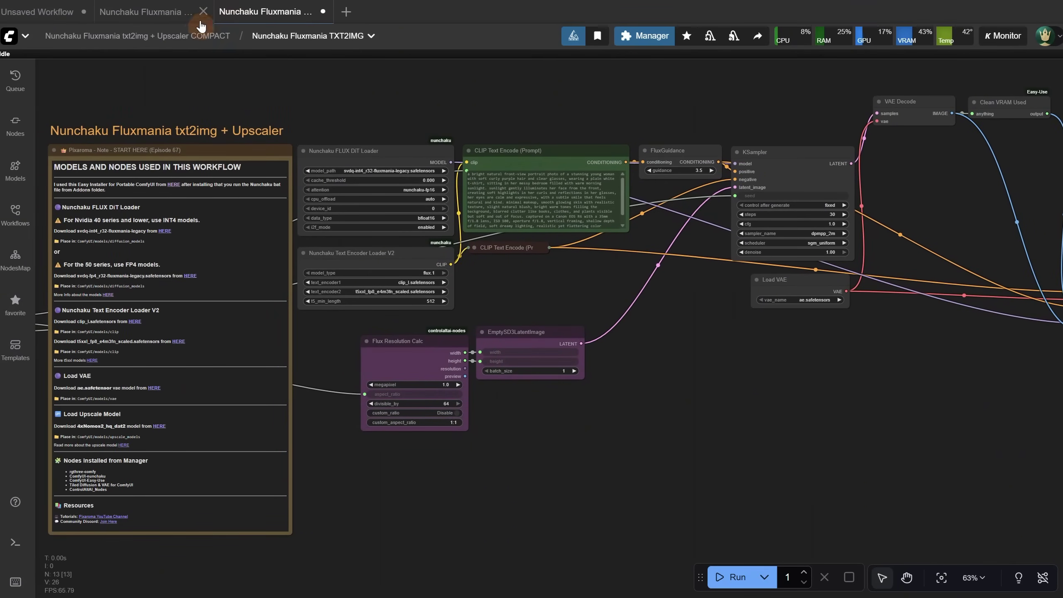
pyautogui.click(189, 36)
pyautogui.hscroll(5, 510, 140)
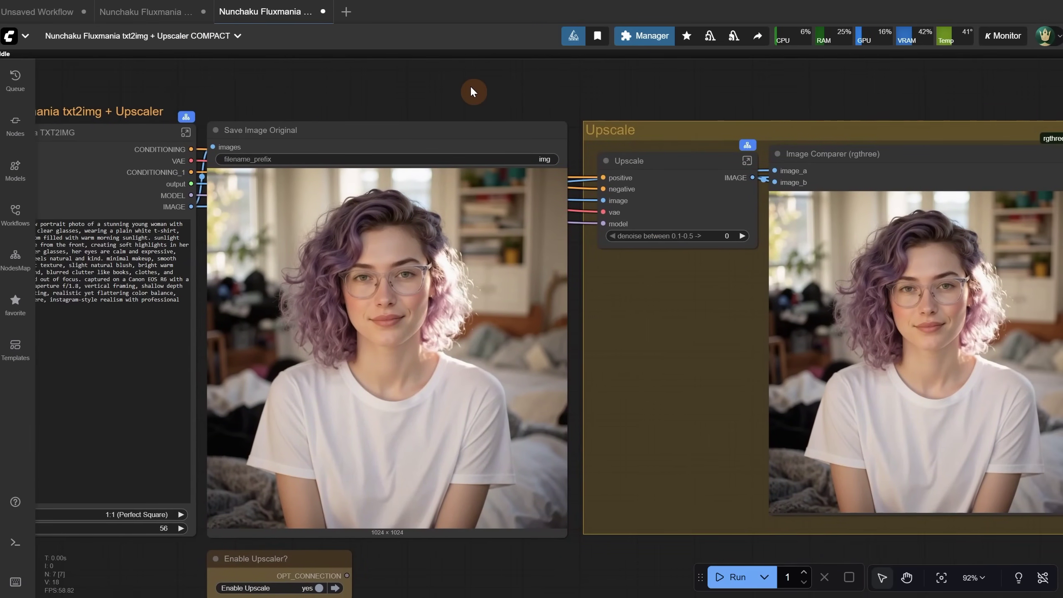
# Open the workflow file Nunchaku Fluxmania img2img + Upscaler.json
pyautogui.scroll(-2, 486, 90)
pyautogui.click(9, 35)
pyautogui.moveTo(59, 85)
pyautogui.click(169, 93)
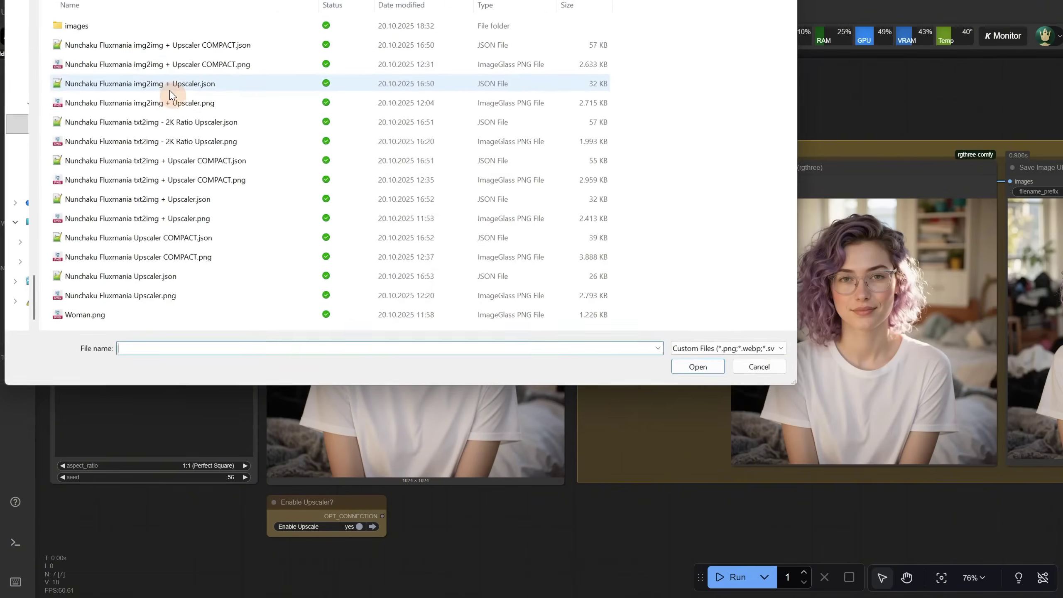
pyautogui.doubleClick(138, 84)
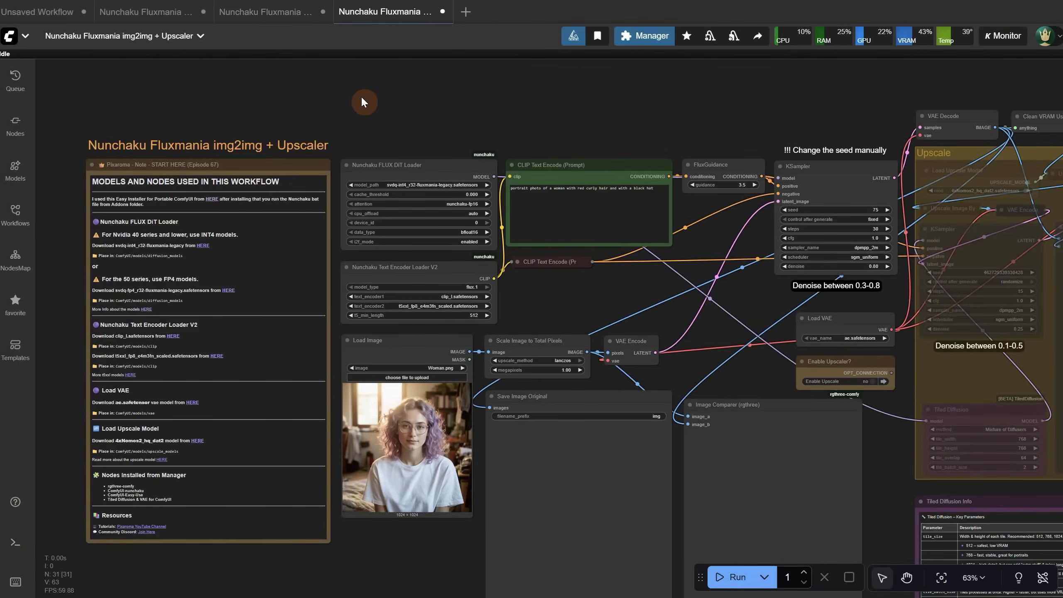
# Review the Load Image and prompt nodes, and run img2img on Woman.png with the red curly hair and black hat prompt
pyautogui.moveTo(363, 102); pyautogui.dragTo(341, 49)
pyautogui.scroll(2, 333, 206)
pyautogui.scroll(2, 369, 345)
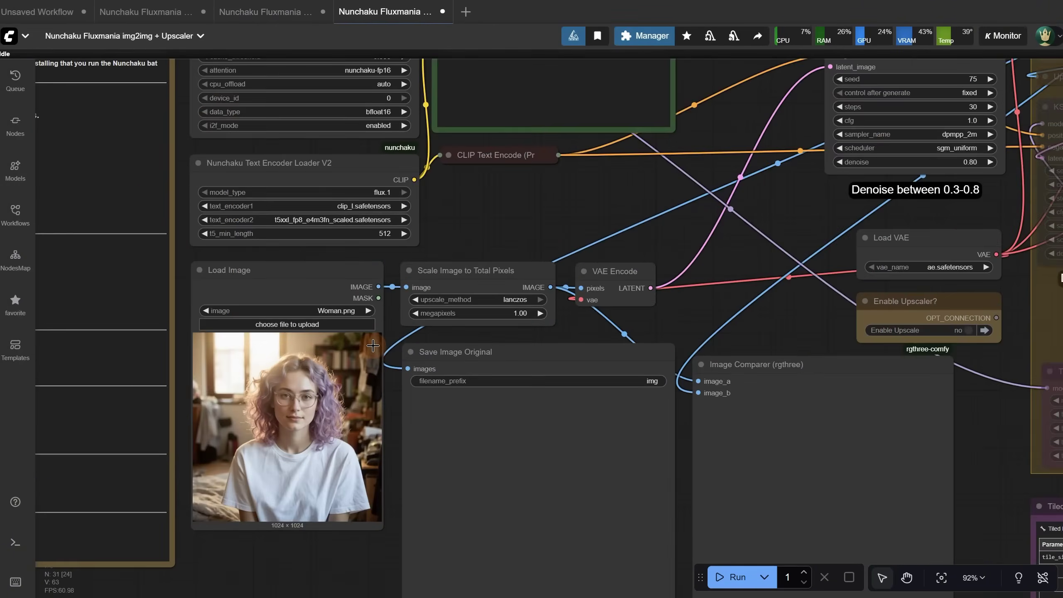
pyautogui.scroll(4, 373, 345)
pyautogui.scroll(-4, 244, 406)
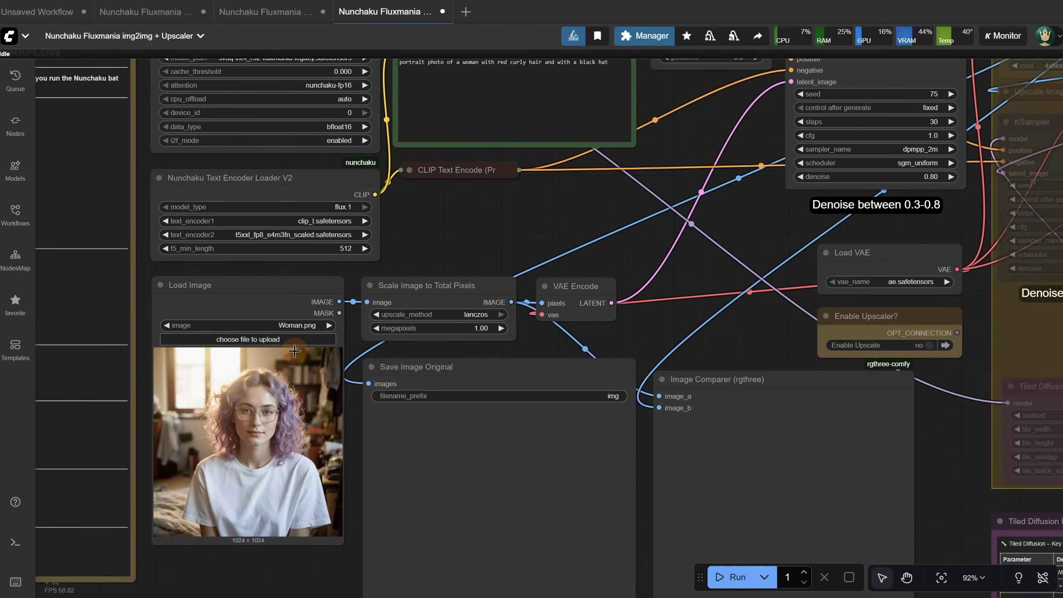
pyautogui.moveTo(463, 257); pyautogui.dragTo(323, 354)
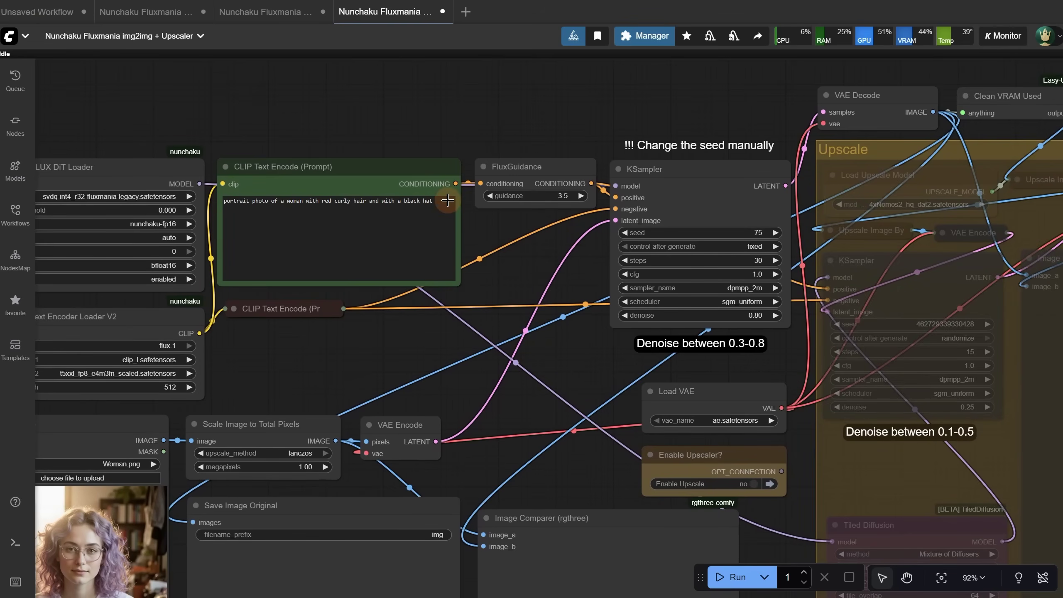
pyautogui.click(732, 576)
# Check the prompt and the KSampler's denoise during generation, and examine the result beside the source image in the Image Comparer
pyautogui.moveTo(362, 329); pyautogui.dragTo(462, 166)
pyautogui.scroll(5, 462, 167)
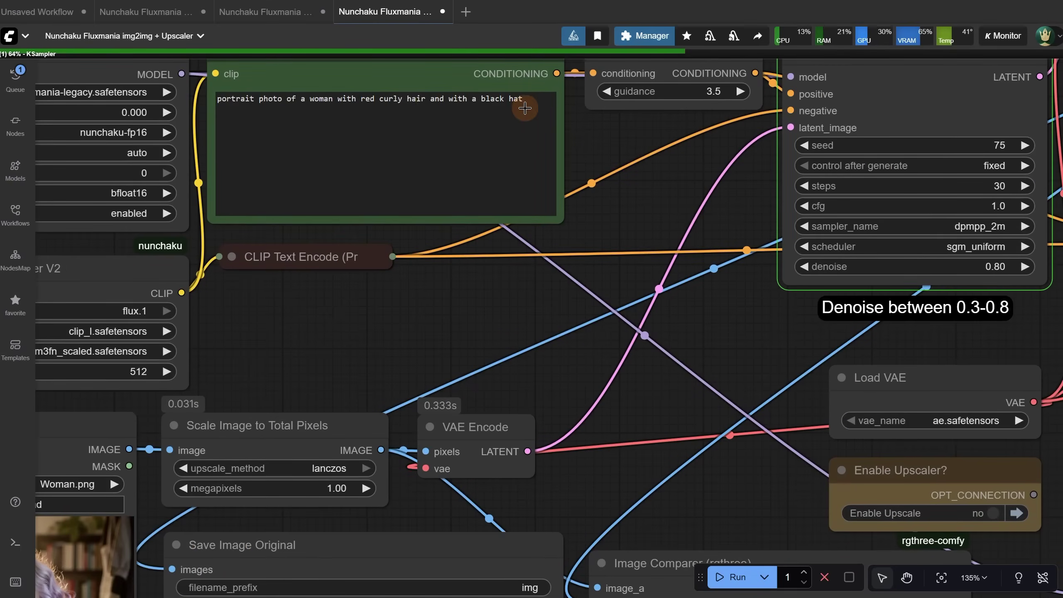
pyautogui.scroll(-7, 527, 104)
pyautogui.moveTo(642, 236); pyautogui.dragTo(521, 228)
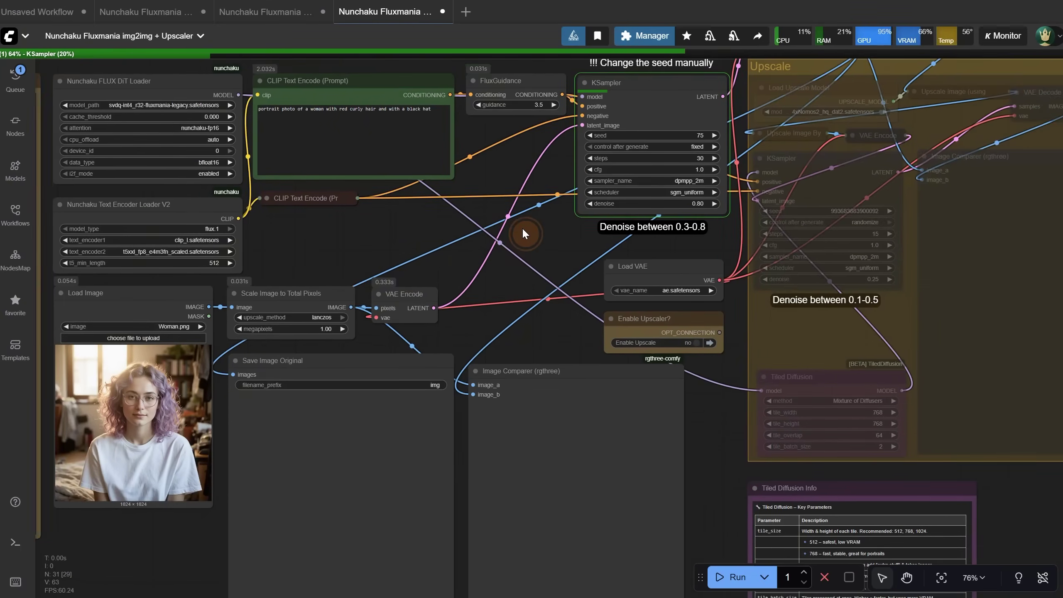
pyautogui.scroll(6, 645, 189)
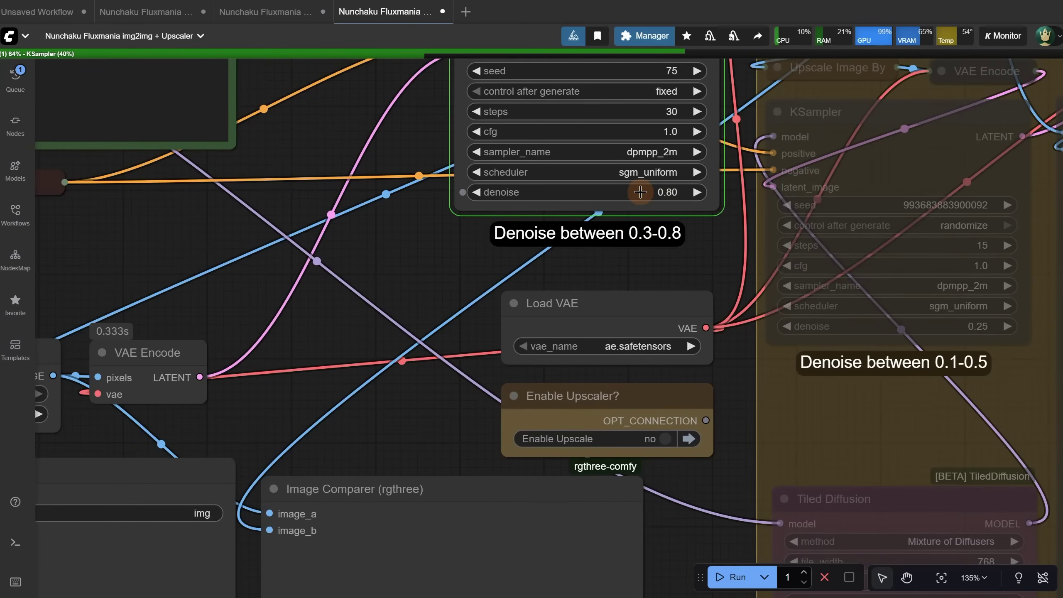
pyautogui.scroll(-2, 662, 207)
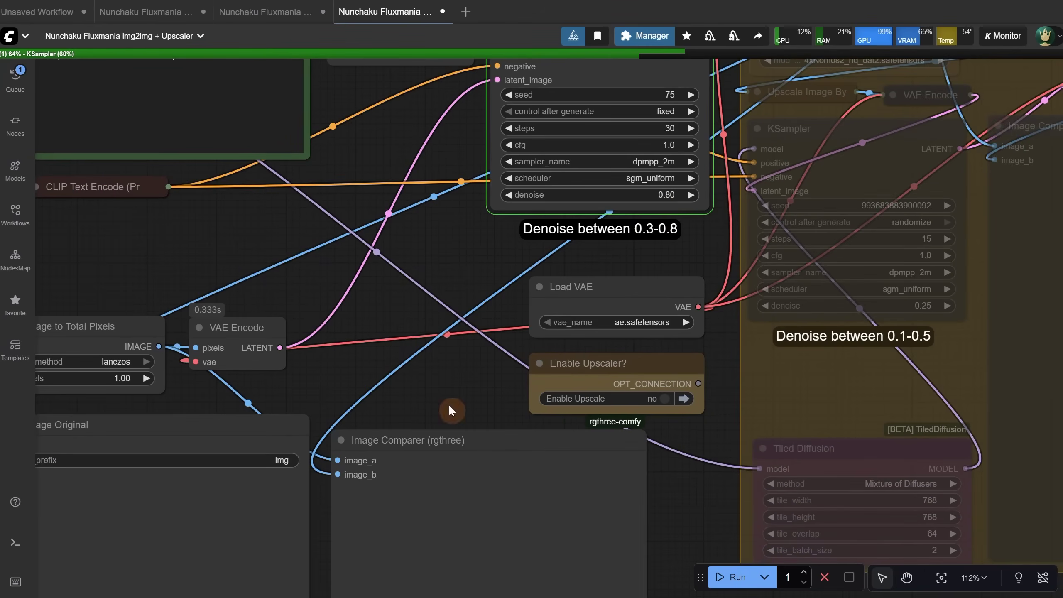
pyautogui.scroll(-3, 545, 240)
pyautogui.moveTo(546, 240); pyautogui.dragTo(534, 302)
pyautogui.scroll(-3, 533, 301)
pyautogui.scroll(8, 415, 576)
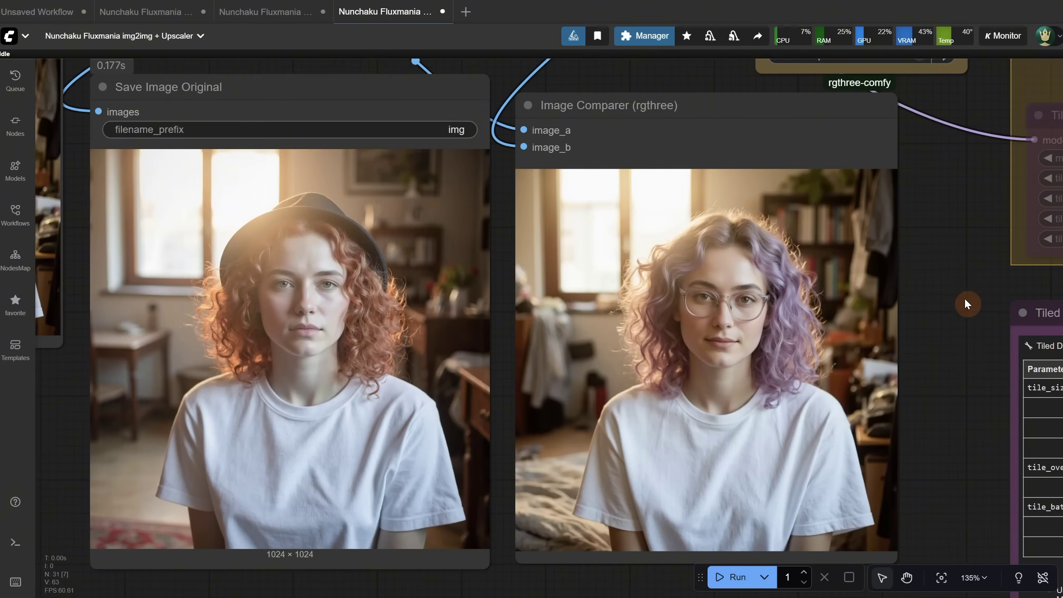
# Set the KSampler's denoise to 0.4, run img2img, and compare the result with the source image in the Image Comparer
pyautogui.scroll(-5, 963, 228)
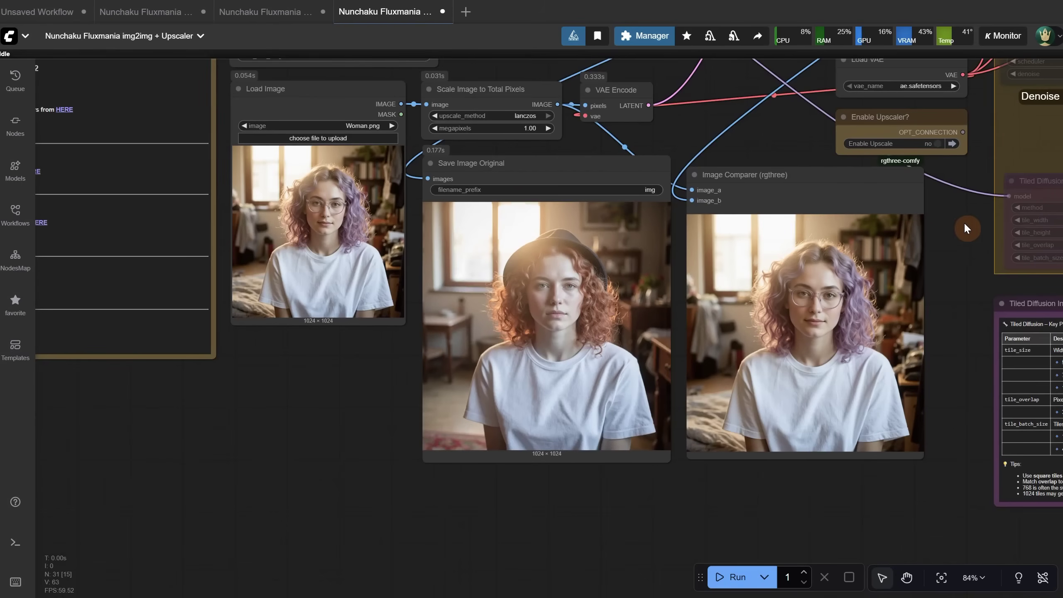
pyautogui.moveTo(766, 121); pyautogui.dragTo(661, 370)
pyautogui.click(833, 254)
pyautogui.write('0.')
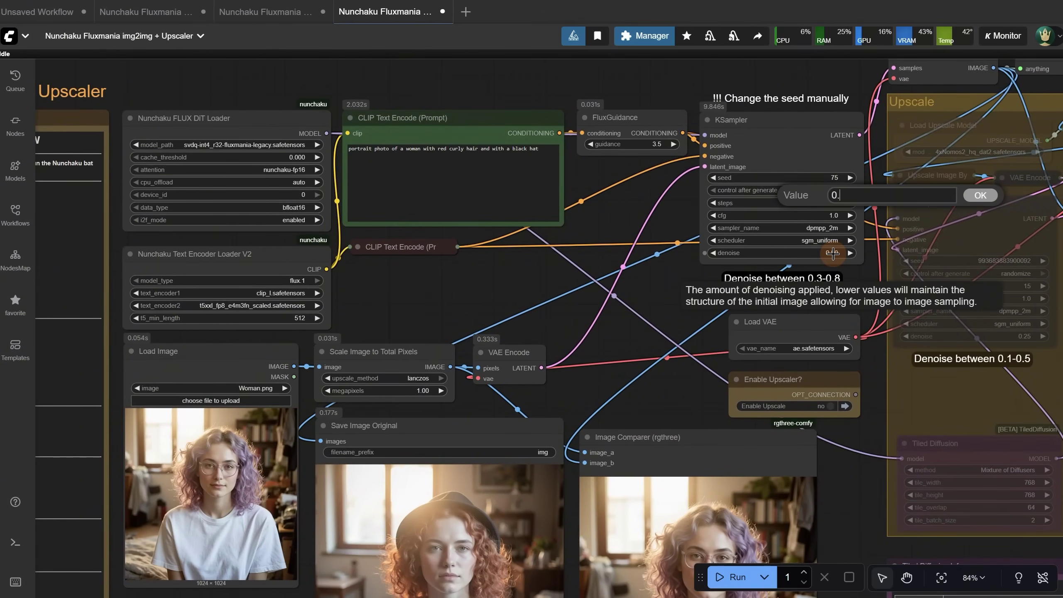
pyautogui.write('4')
pyautogui.press('Return')
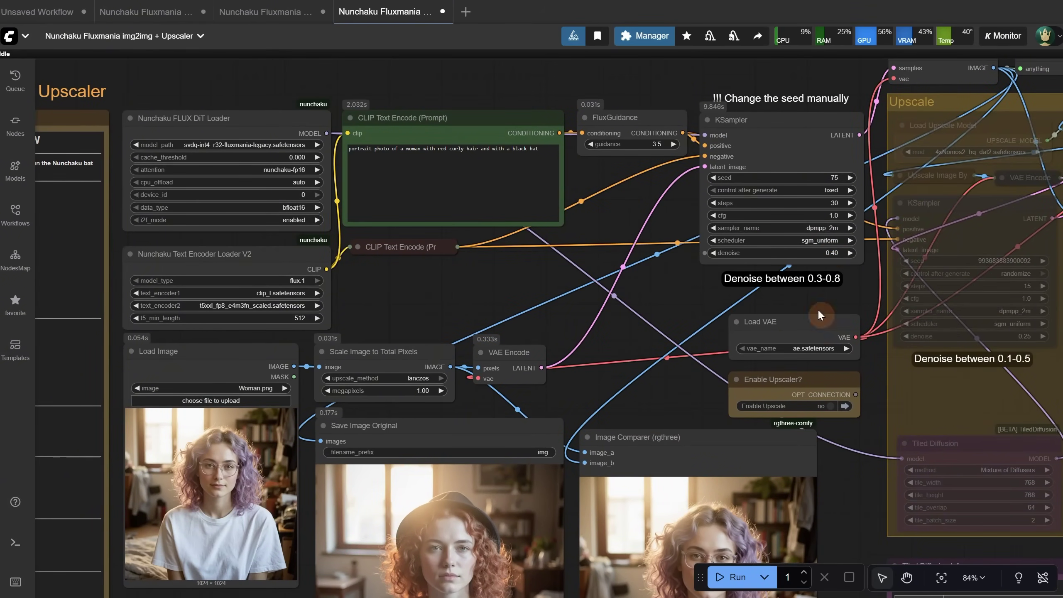
pyautogui.click(732, 577)
pyautogui.moveTo(658, 401); pyautogui.dragTo(606, 203)
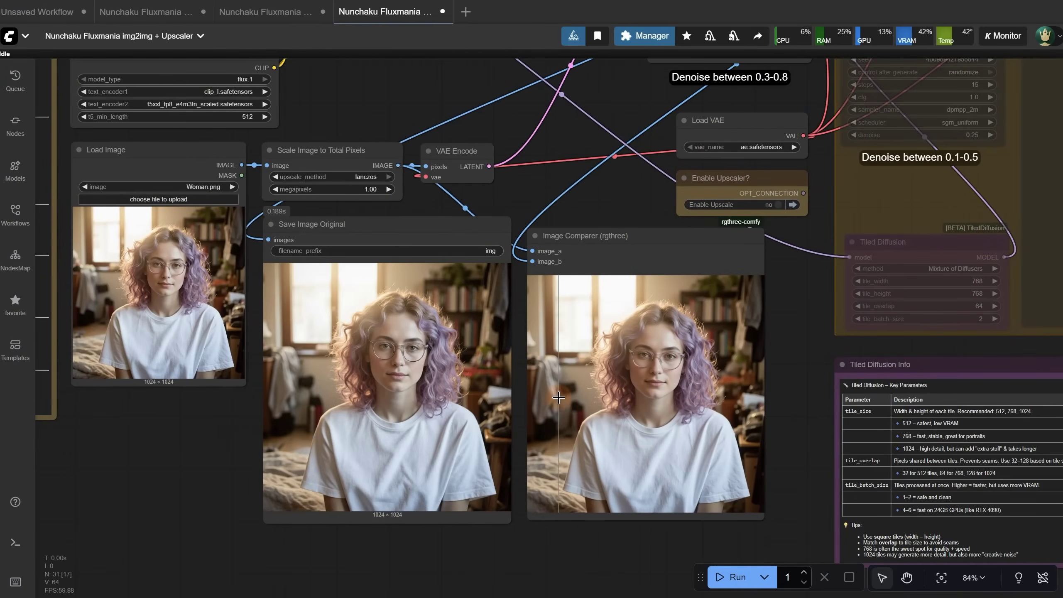
pyautogui.scroll(6, 627, 385)
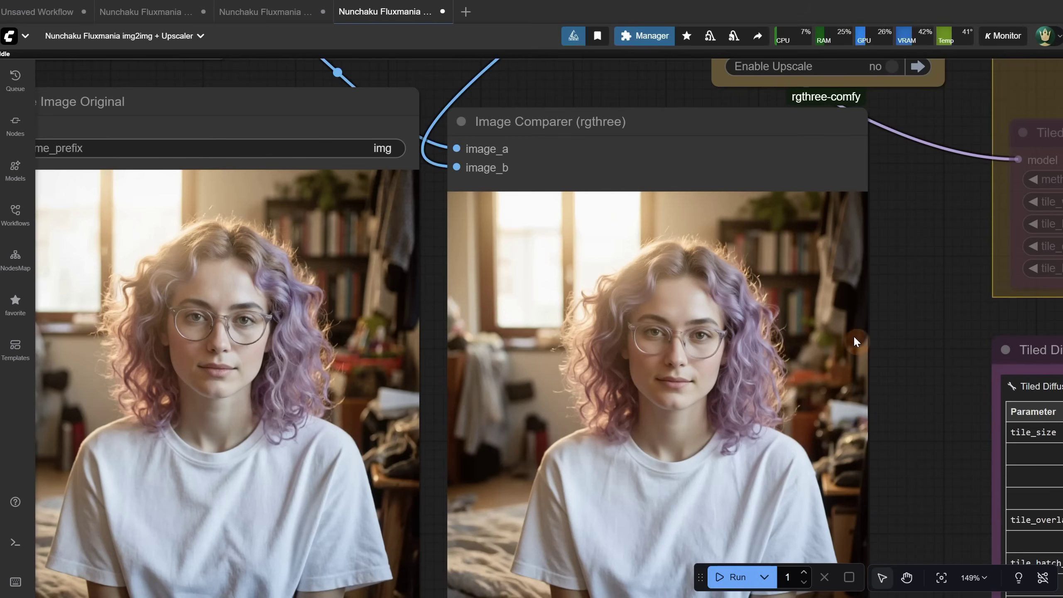
pyautogui.scroll(-5, 833, 318)
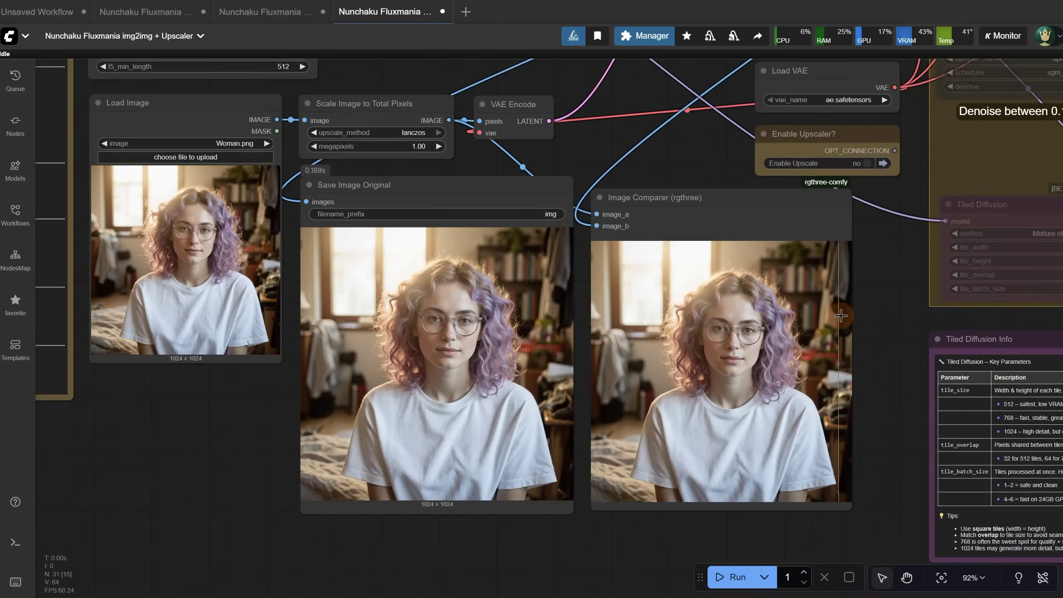
# Turn on the Enable Upscale switch and review the activated Upscale group's nodes in the img2img workflow
pyautogui.scroll(-7, 841, 316)
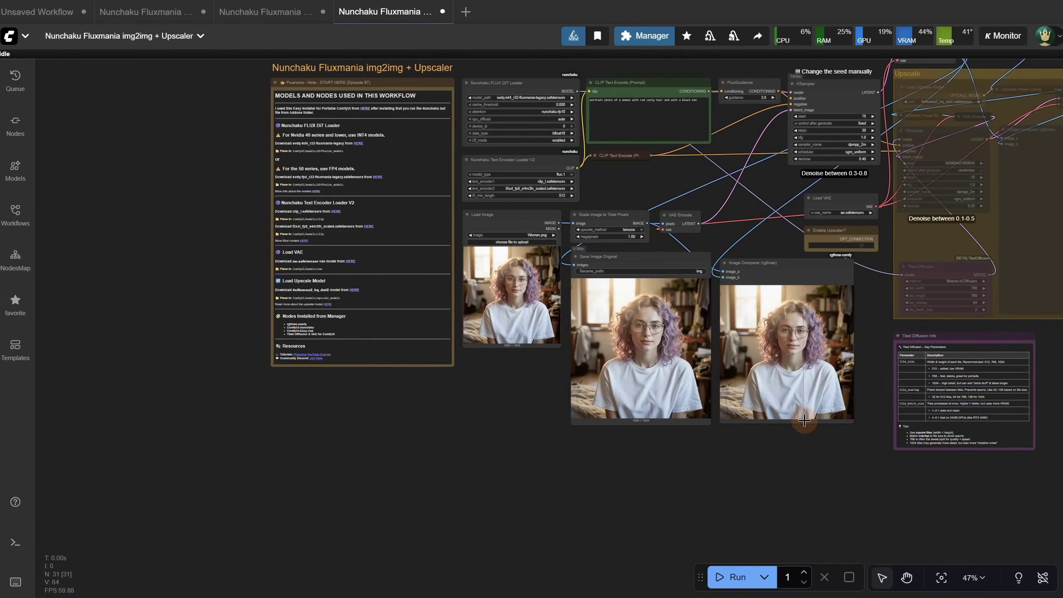
pyautogui.moveTo(772, 486); pyautogui.dragTo(722, 591)
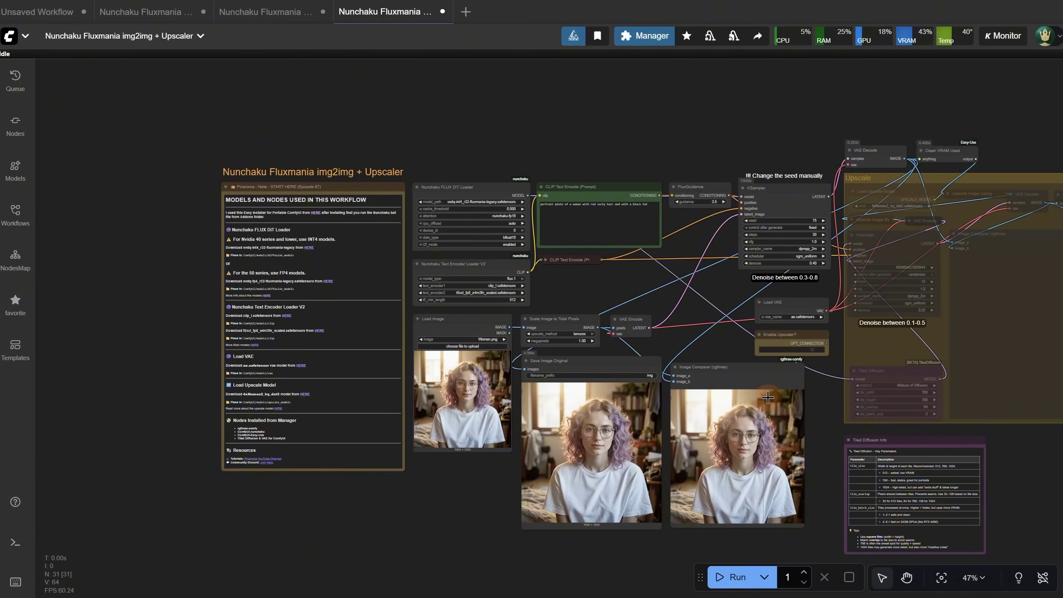
pyautogui.scroll(9, 833, 429)
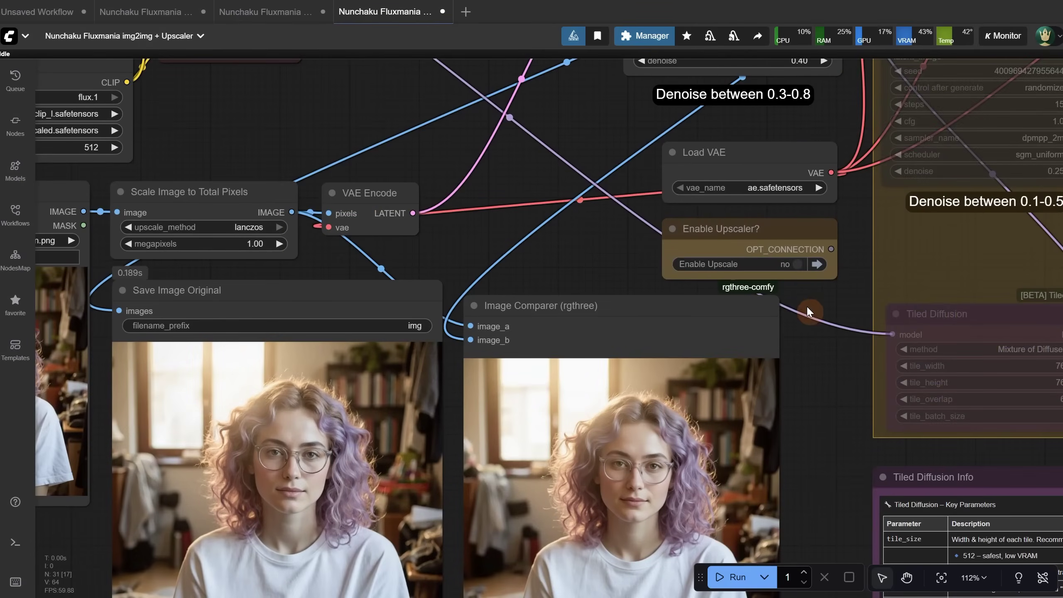
pyautogui.click(797, 268)
pyautogui.scroll(-3, 805, 350)
pyautogui.moveTo(805, 350); pyautogui.dragTo(400, 370)
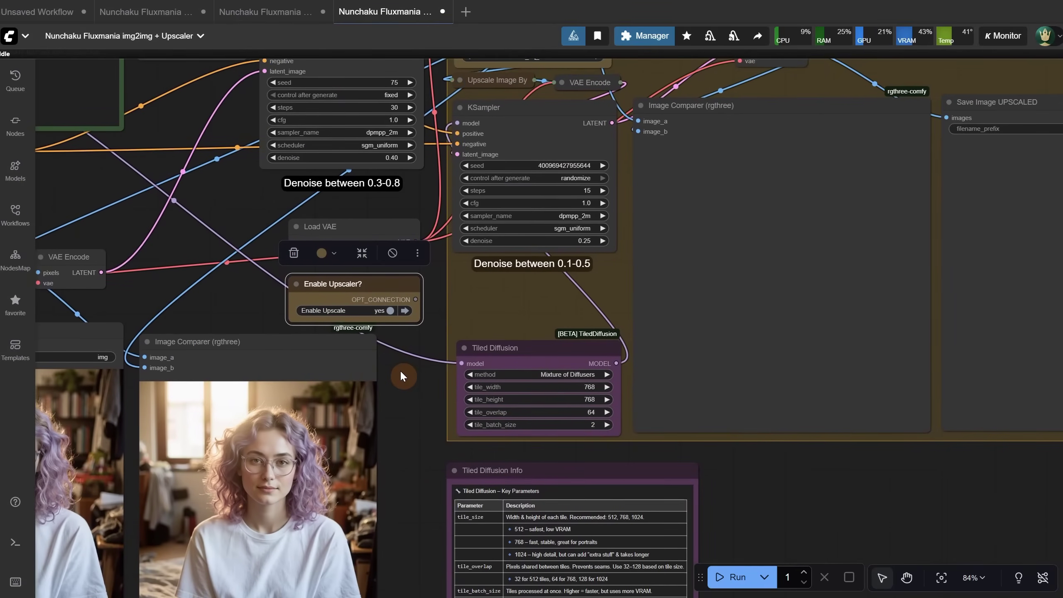
pyautogui.scroll(-7, 725, 279)
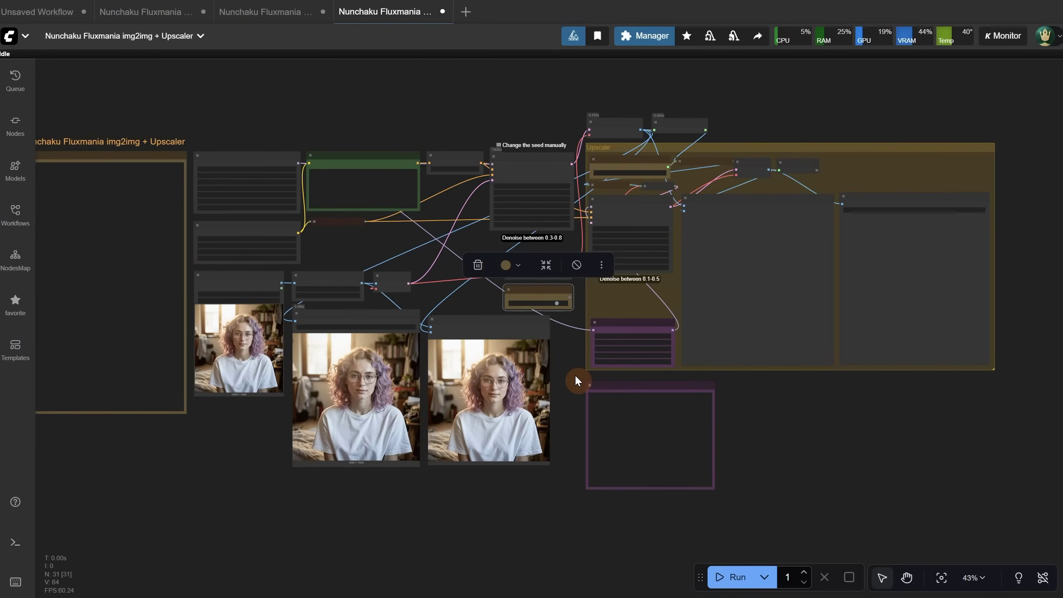
# Open the workflow file Nunchaku Fluxmania Upscaler.json
pyautogui.click(28, 38)
pyautogui.click(86, 86)
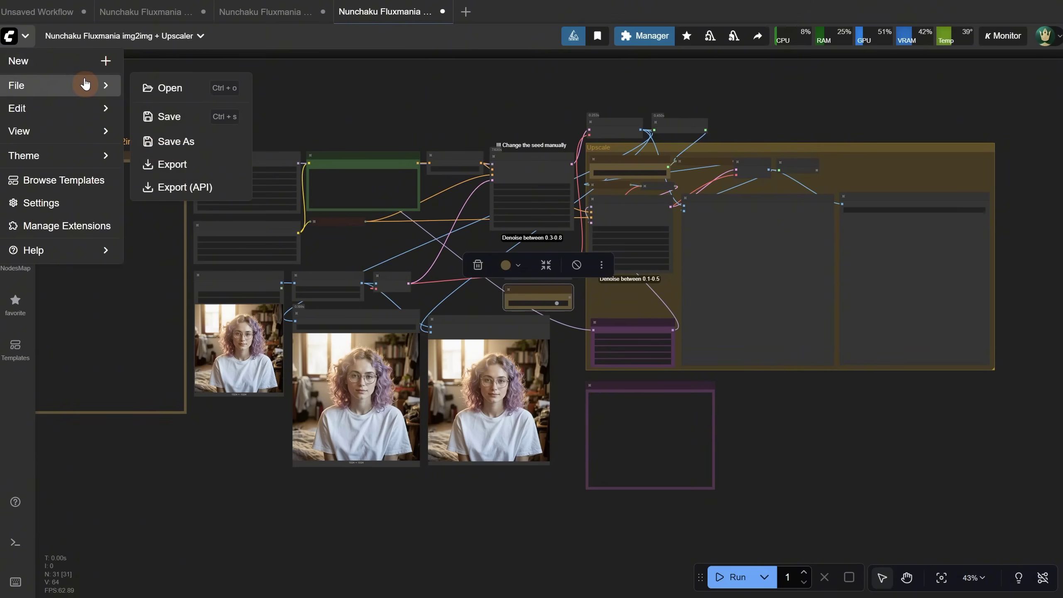
pyautogui.click(171, 93)
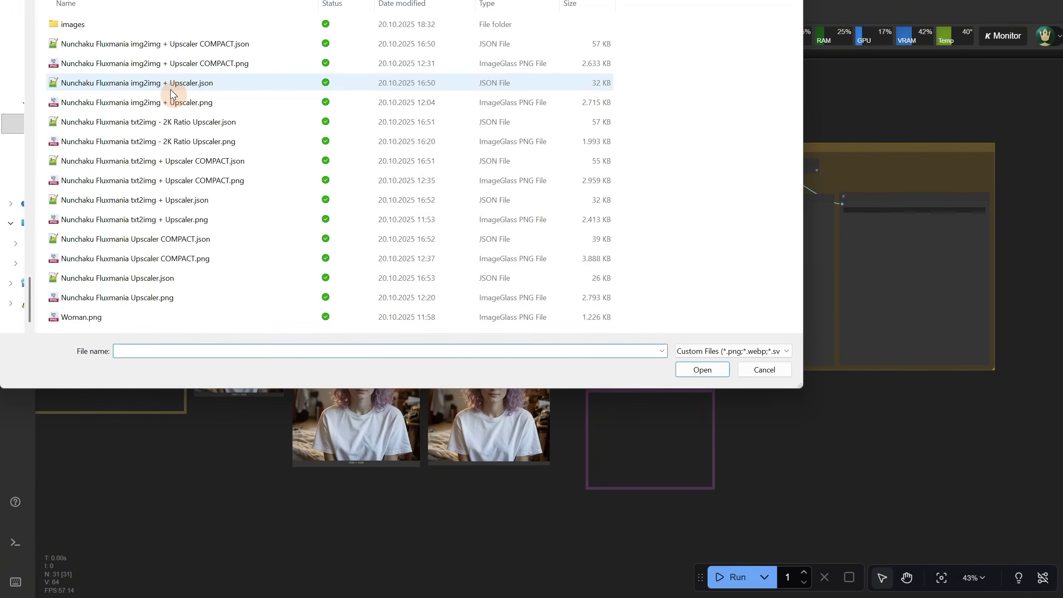
pyautogui.doubleClick(135, 278)
# Review the Load Square Image and scaling nodes, run the upscaler on Woman.png, and inspect the result in the Image Comparer
pyautogui.moveTo(612, 532); pyautogui.dragTo(460, 457)
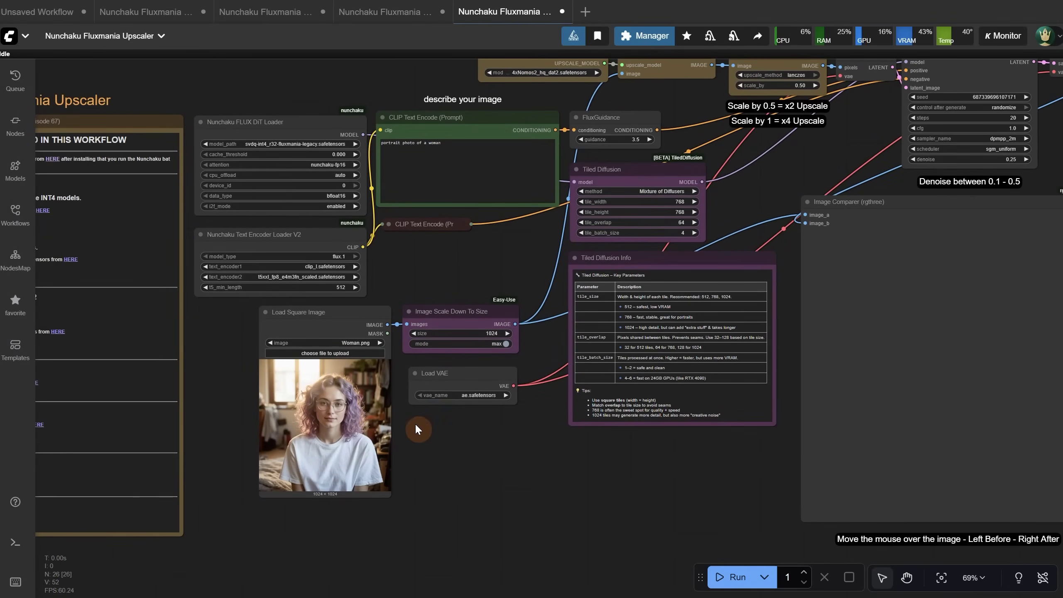
pyautogui.scroll(8, 417, 426)
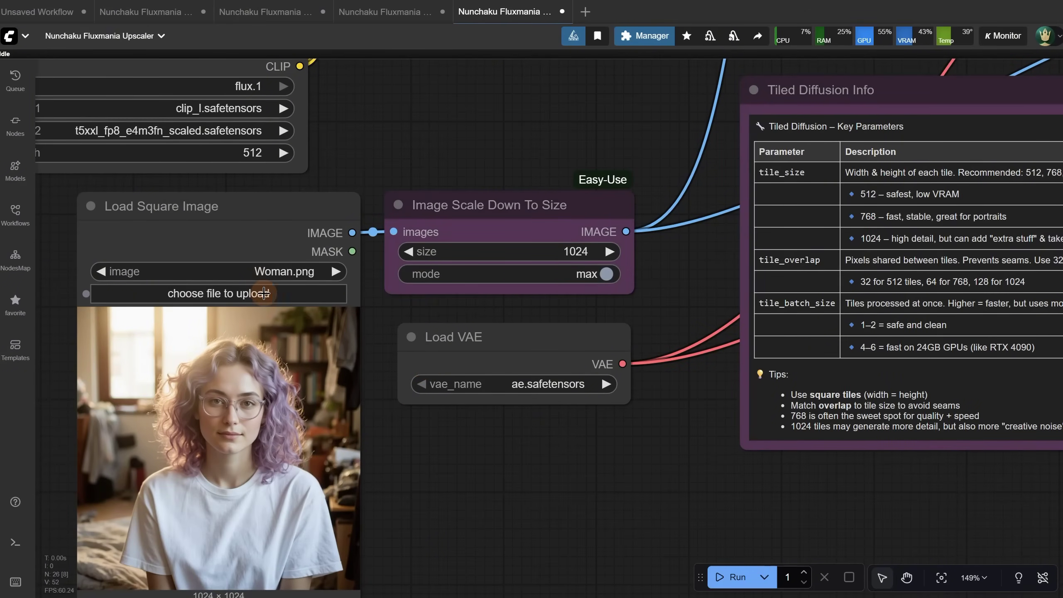
pyautogui.scroll(-5, 265, 303)
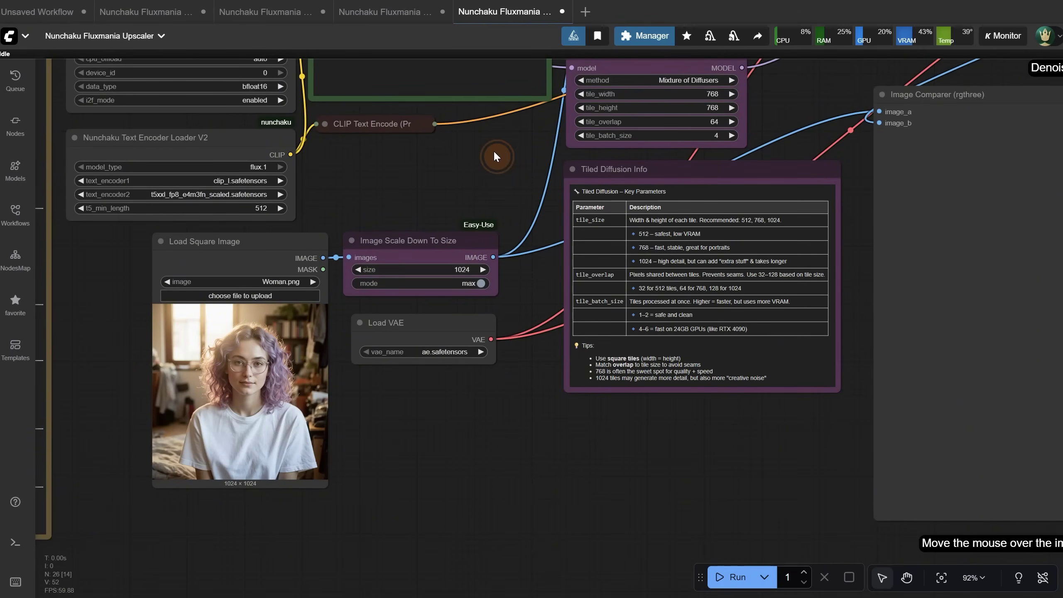
pyautogui.moveTo(493, 156); pyautogui.dragTo(285, 334)
pyautogui.moveTo(188, 194); pyautogui.dragTo(46, 189)
pyautogui.click(340, 319)
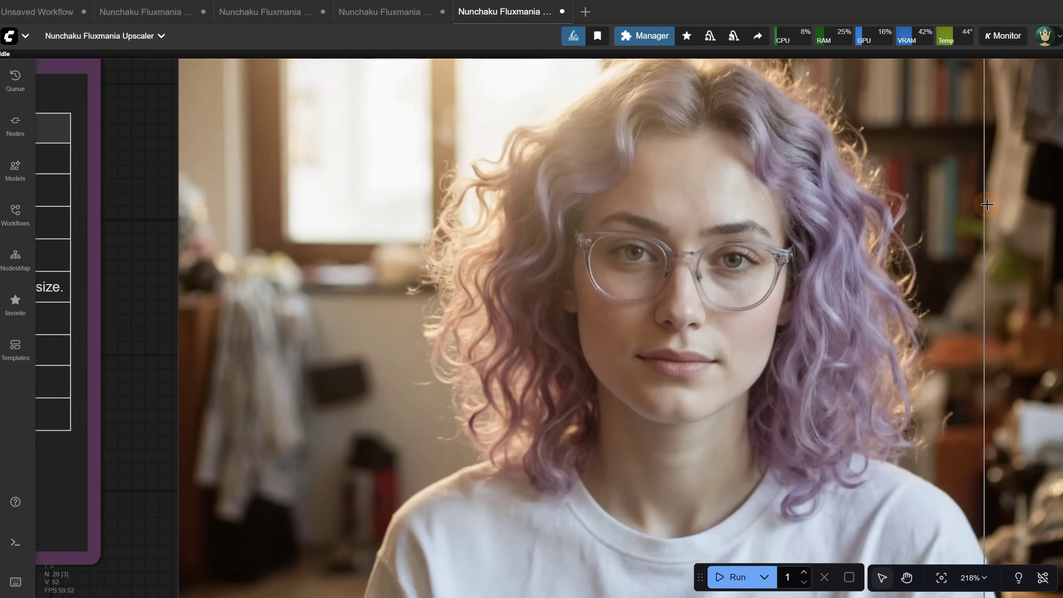
pyautogui.scroll(-10, 969, 215)
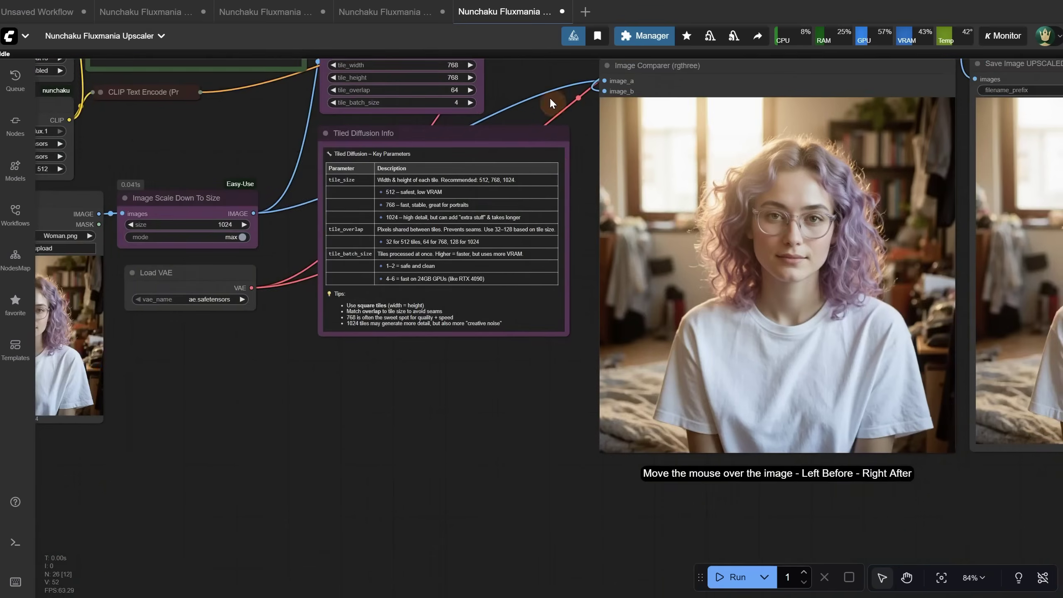
# Copy the woman's portrait from the Load Square Image node
pyautogui.scroll(-4, 899, 188)
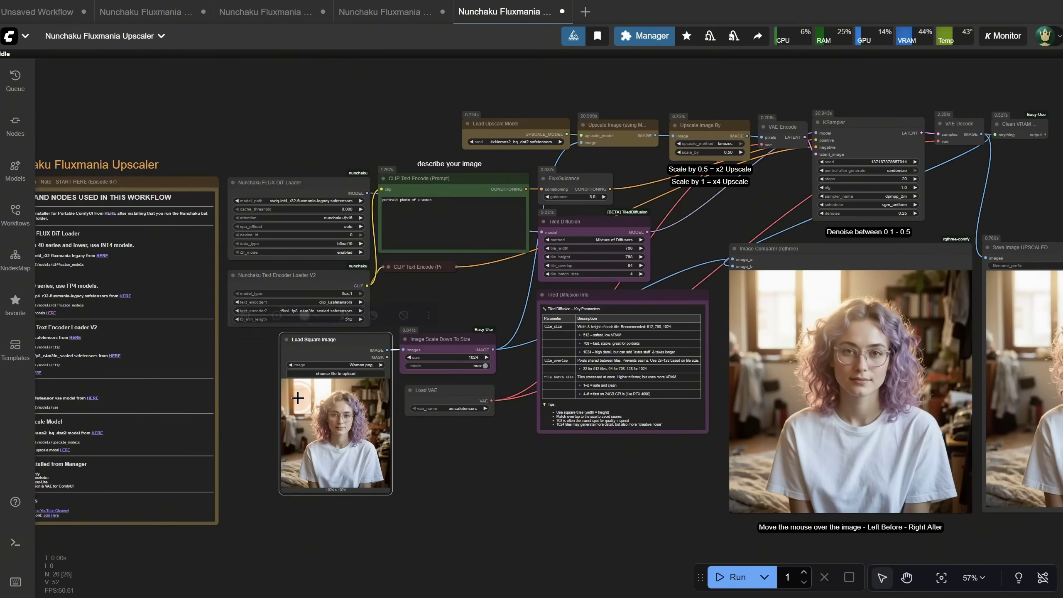
pyautogui.rightClick(331, 344)
pyautogui.click(326, 349)
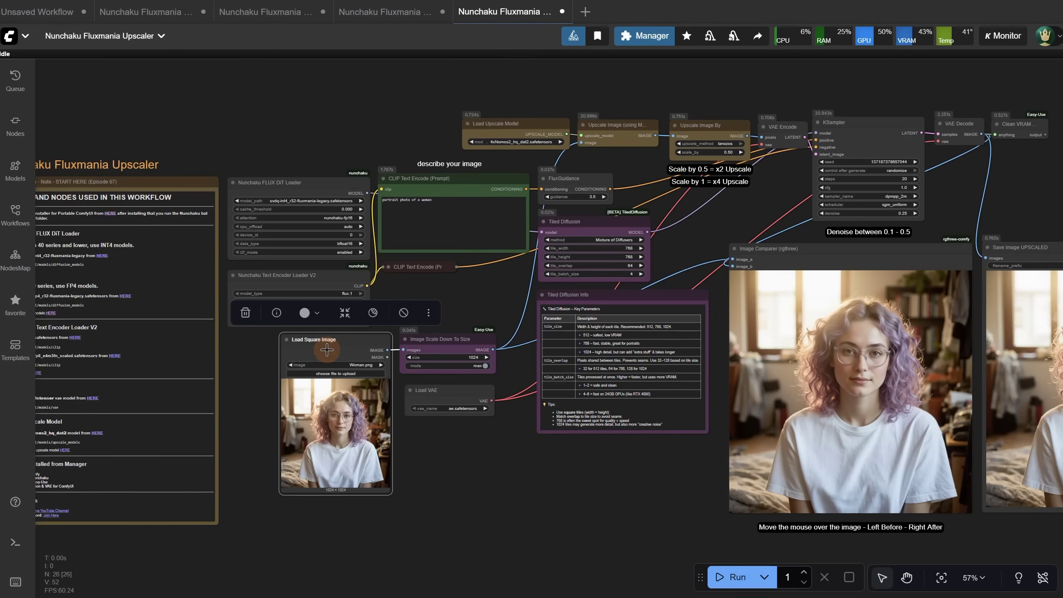
# Open the saved workflow Nunchaku Qwen Edit Lightning 2509 - One Image Edit Compact and paste the copied portrait into its Load Image node
pyautogui.click(15, 213)
pyautogui.scroll(10, 105, 222)
pyautogui.click(104, 112)
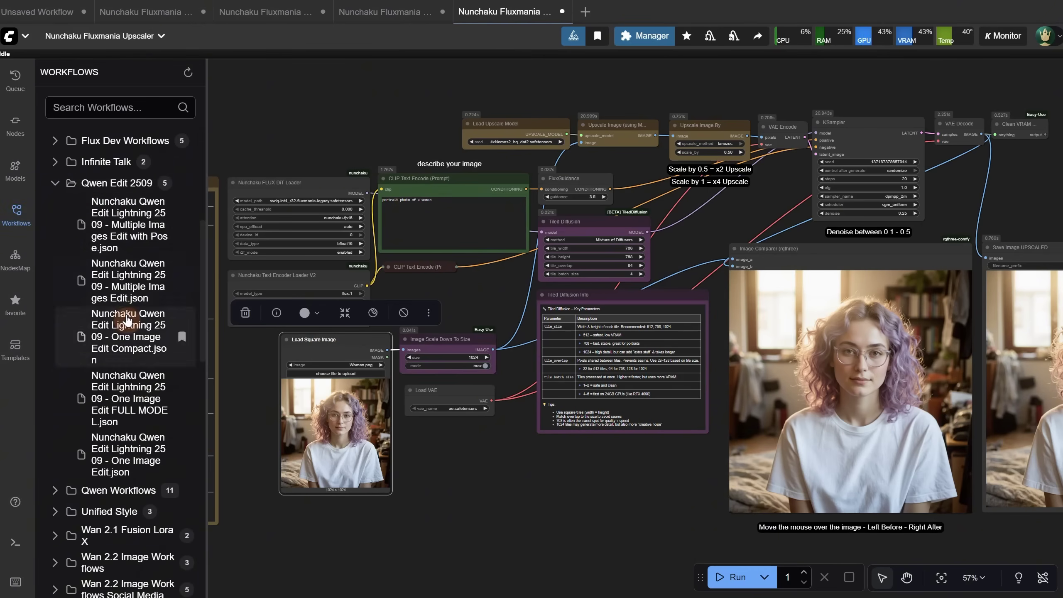
pyautogui.click(121, 331)
pyautogui.click(15, 213)
pyautogui.scroll(-1, 413, 328)
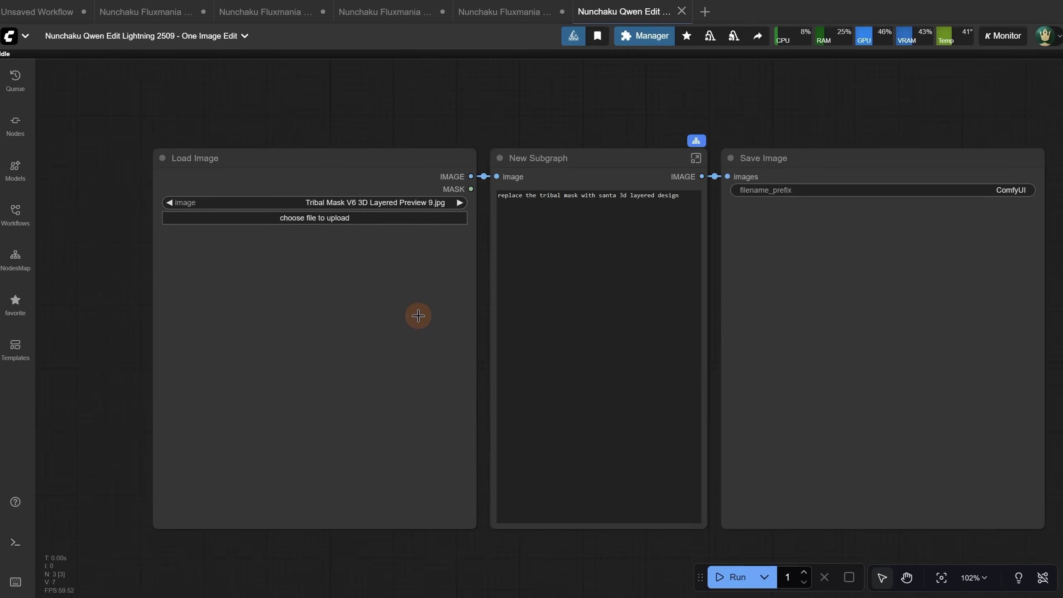
pyautogui.click(363, 349)
pyautogui.hotkey('ctrl', 'v')
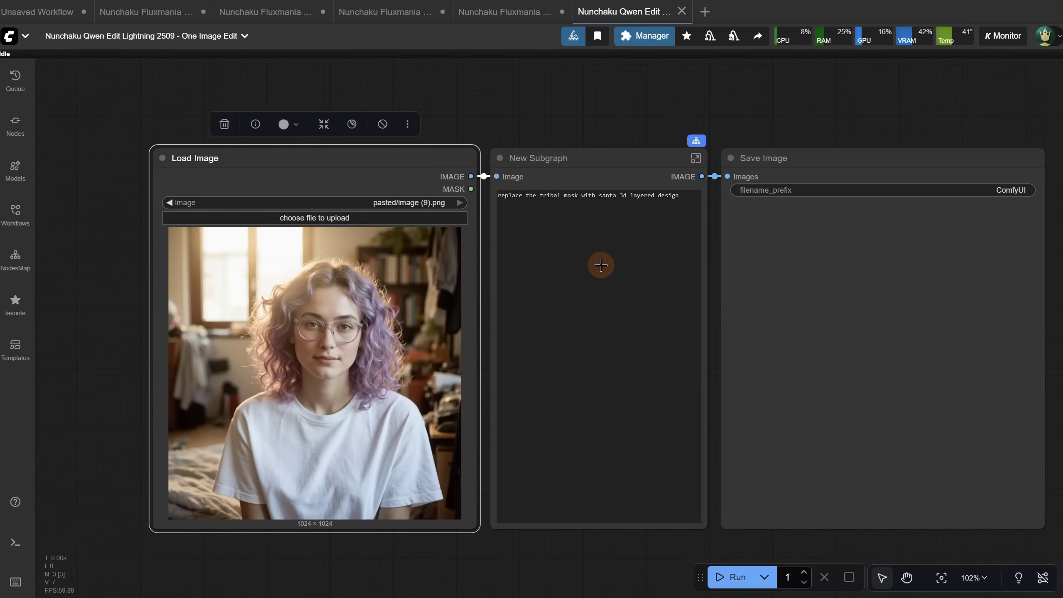
# Run the prompt "add a black witch had on the woman head, and replace the tshirt with a black robe, she is holding one hand on the hat"
pyautogui.click(692, 206)
pyautogui.hotkey('ctrl', 'a')
pyautogui.write('add')
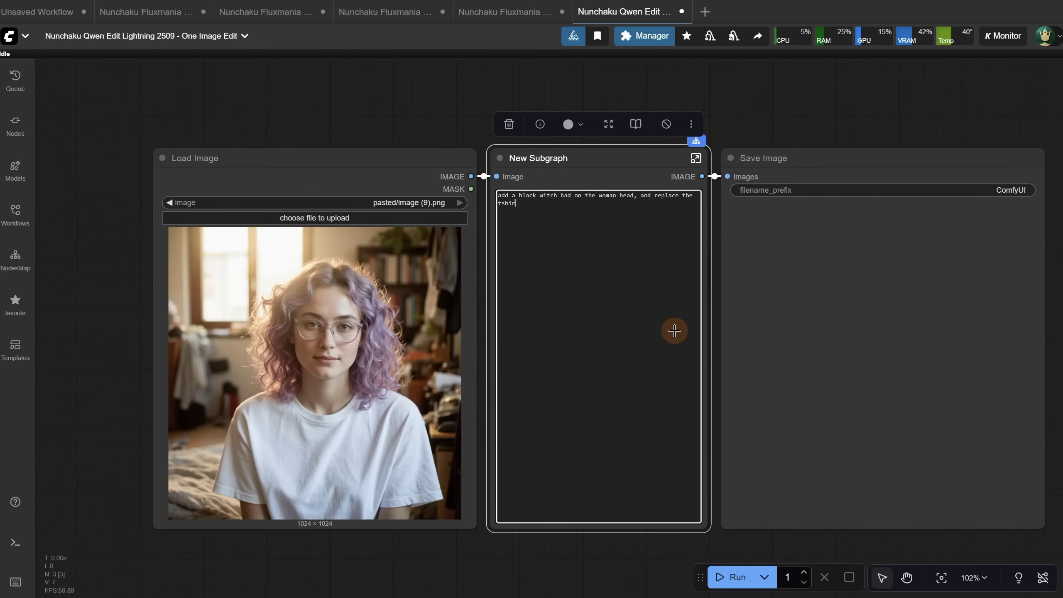
pyautogui.write('e hand on the hat')
pyautogui.click(735, 577)
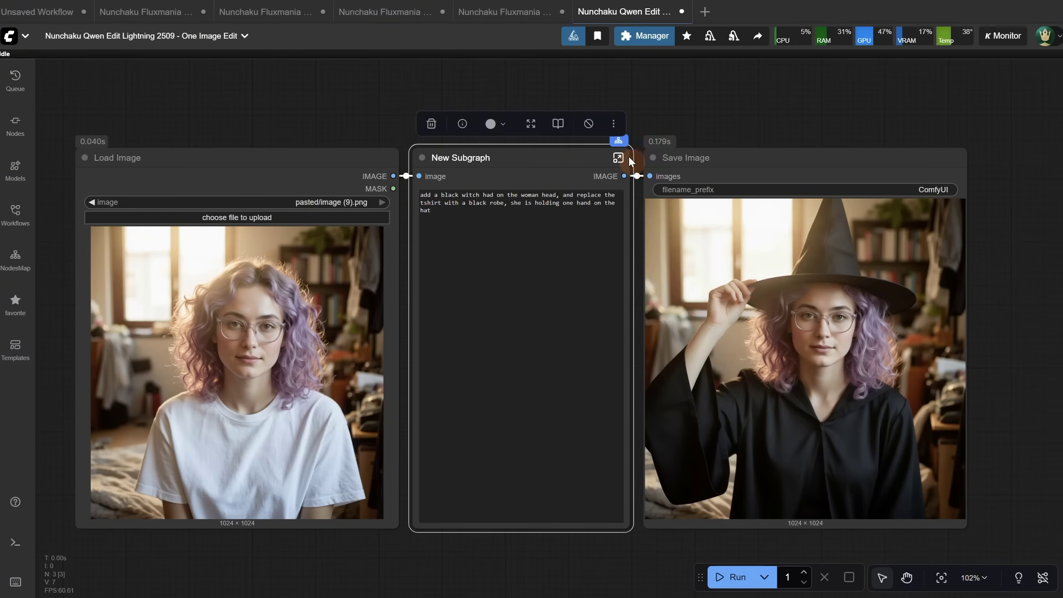
# Unpack the Qwen Edit subgraph and examine its loader, text encode and KSampler nodes
pyautogui.rightClick(470, 166)
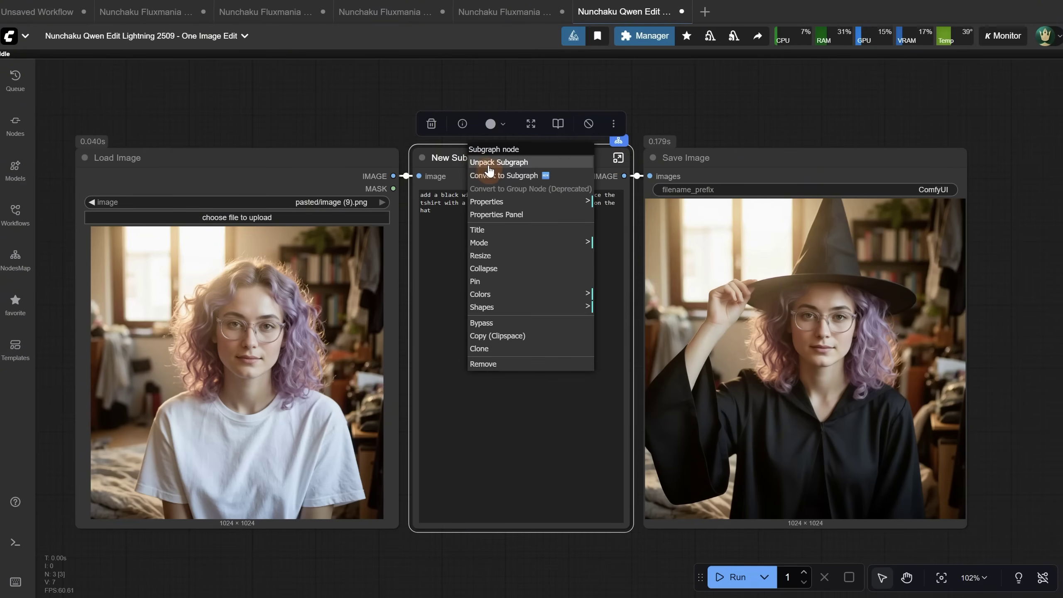
pyautogui.click(503, 164)
pyautogui.scroll(5, 655, 402)
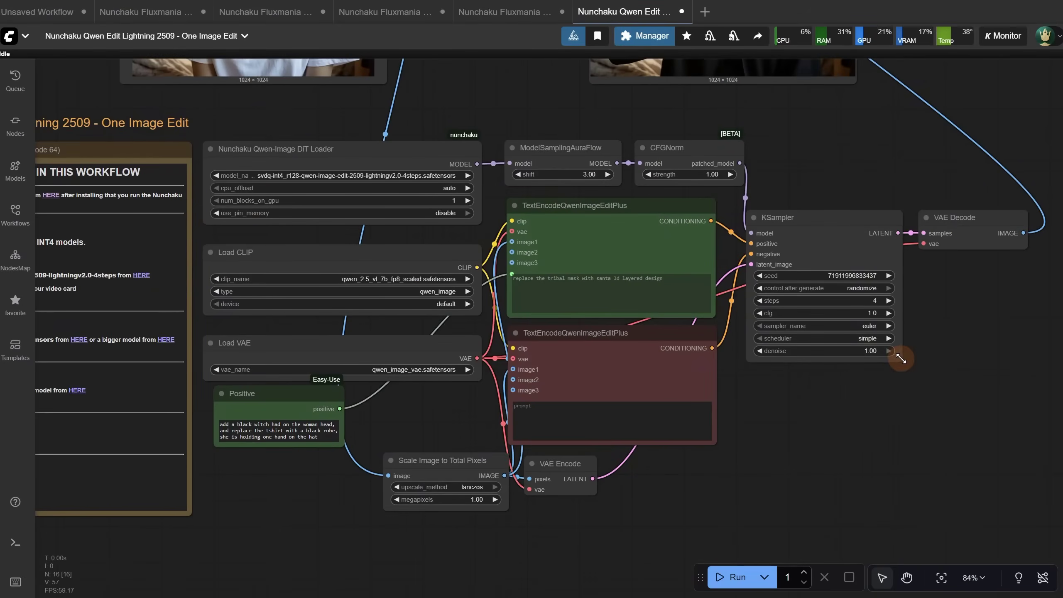
pyautogui.scroll(-3, 900, 359)
pyautogui.moveTo(858, 214); pyautogui.dragTo(819, 434)
# Inspect the edited witch portrait up close and copy the image from the Save Image node
pyautogui.scroll(10, 594, 263)
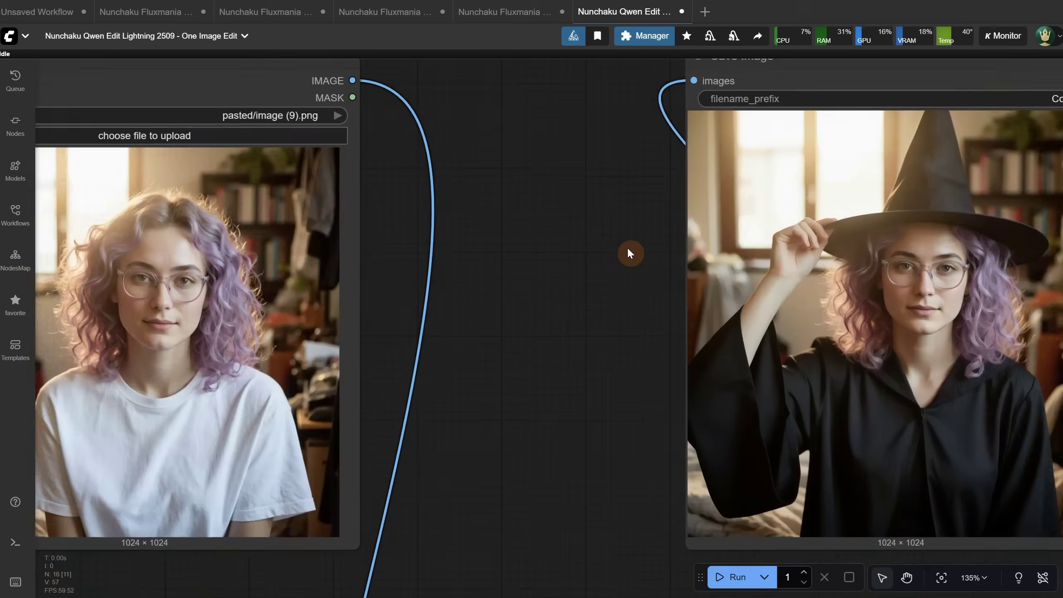
pyautogui.moveTo(629, 254); pyautogui.dragTo(237, 162)
pyautogui.scroll(10, 669, 208)
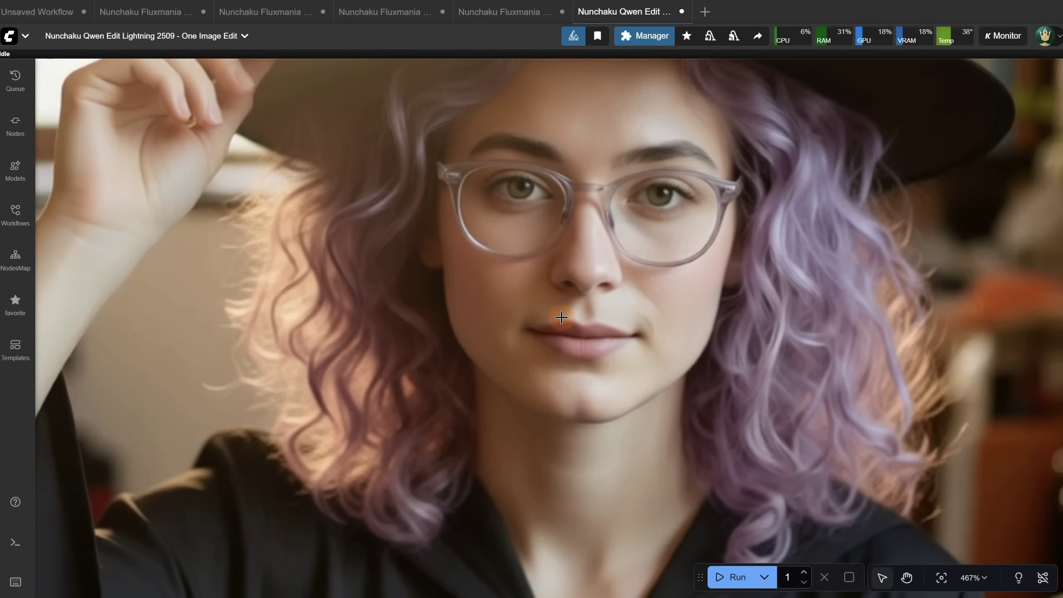
pyautogui.scroll(-3, 521, 203)
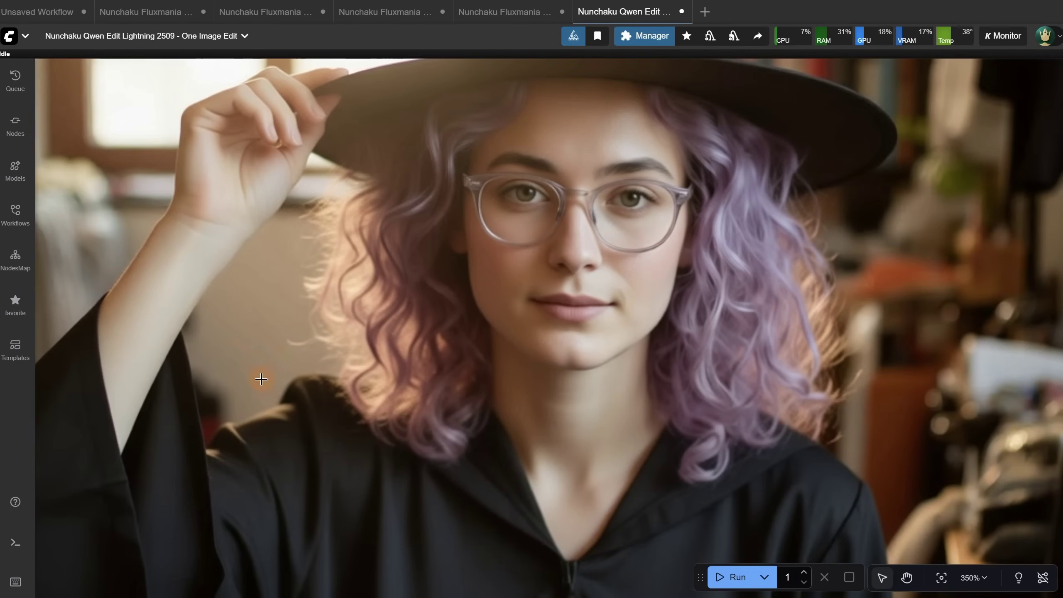
pyautogui.scroll(-10, 908, 284)
pyautogui.rightClick(787, 183)
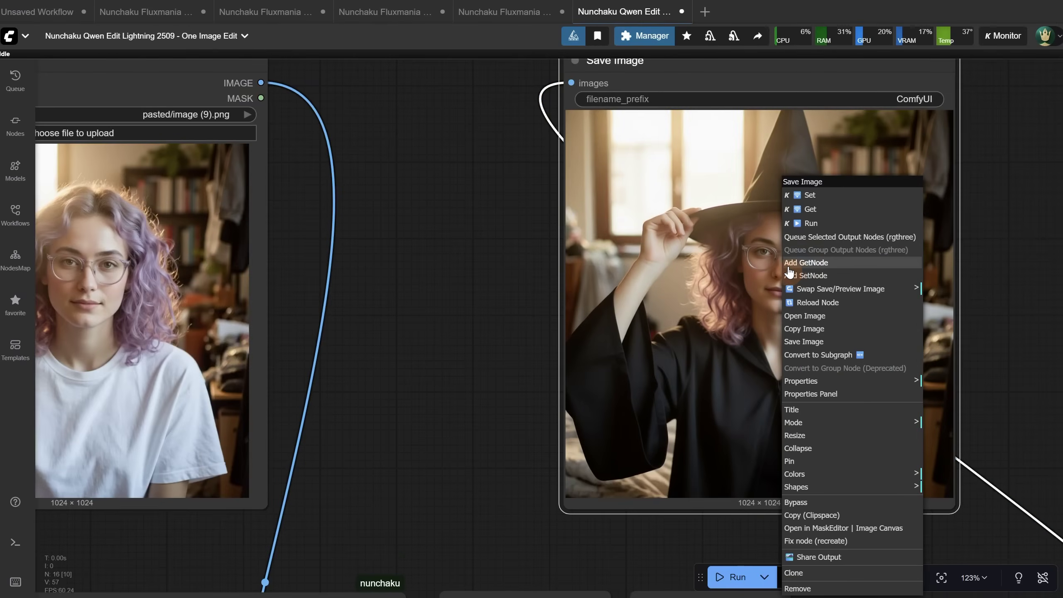
pyautogui.click(804, 341)
# Return to the Nunchaku Fluxmania Upscaler workflow, paste the witch portrait into Load Square Image, and upscale it
pyautogui.click(504, 12)
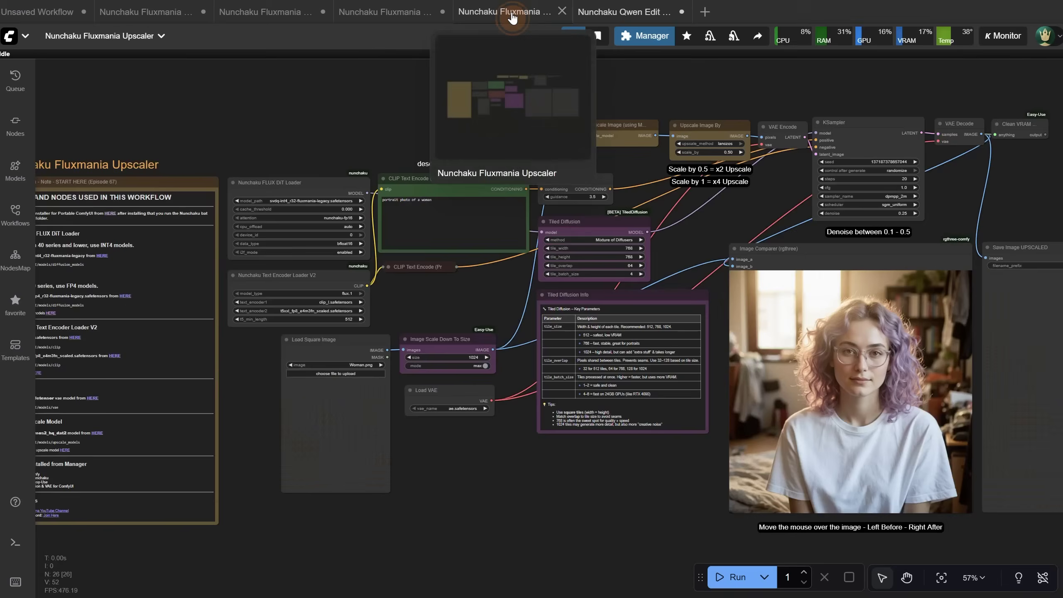
pyautogui.click(318, 424)
pyautogui.hotkey('ctrl', 'v')
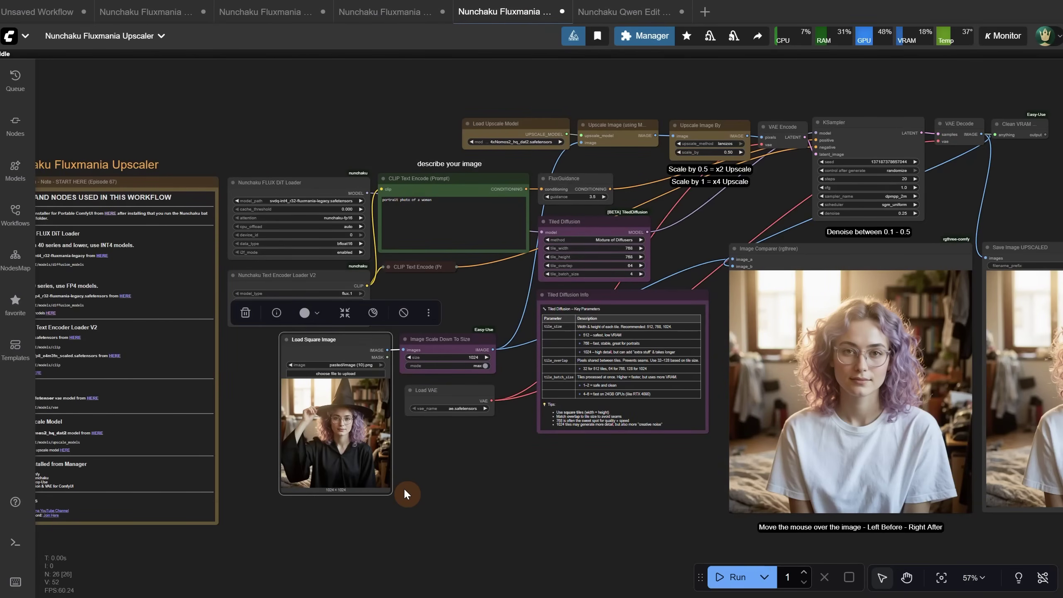
pyautogui.scroll(3, 403, 473)
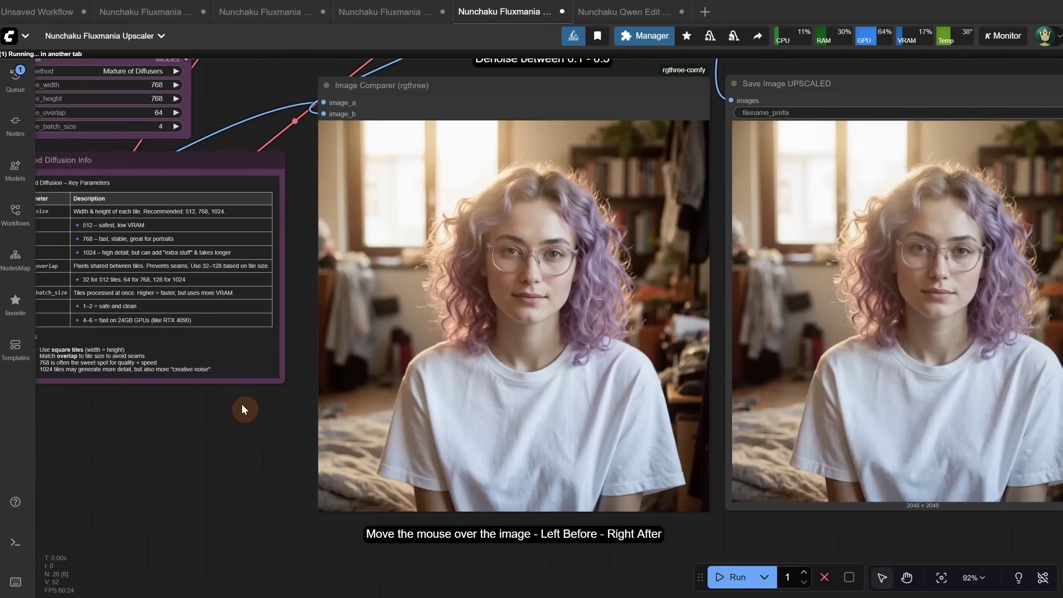
pyautogui.scroll(6, 325, 195)
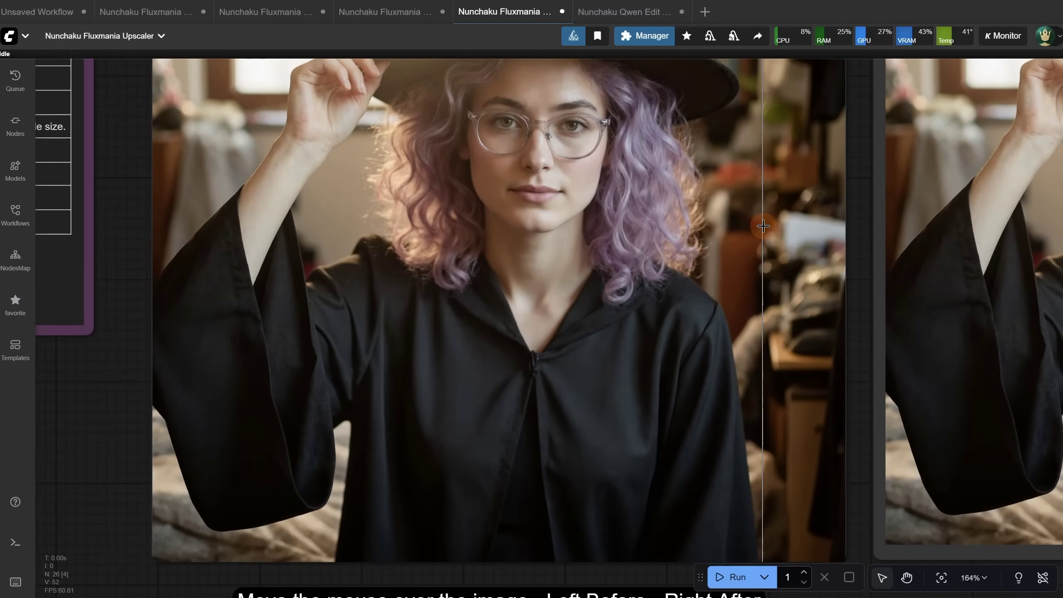
# Check the witch portrait's before/after upscale comparison, and open the workflow Nunchaku Fluxmania txt2img - 2K Ratio Upscaler.json
pyautogui.scroll(8, 528, 276)
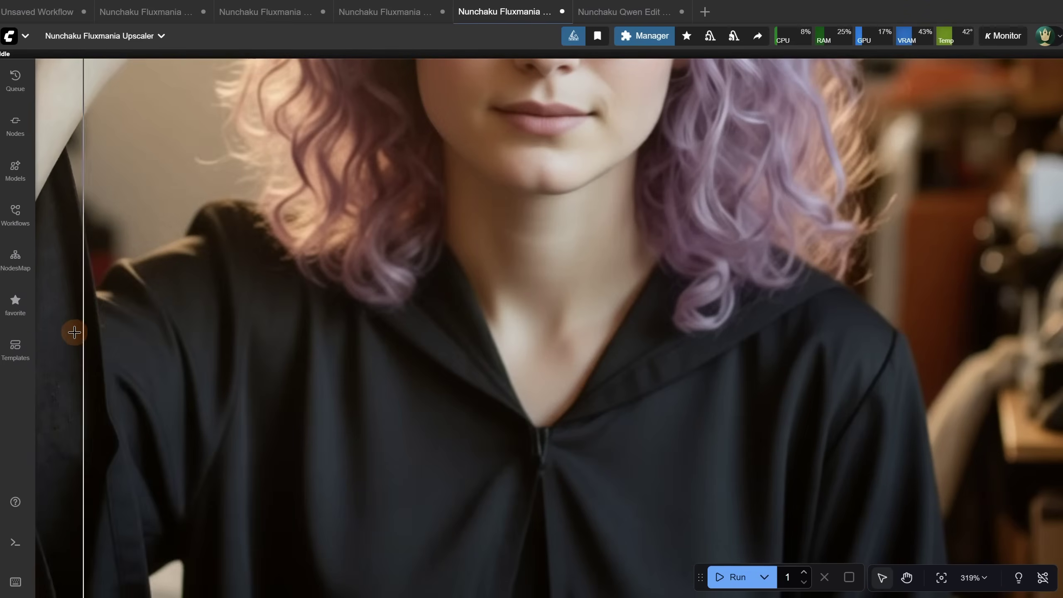
pyautogui.scroll(-4, 618, 307)
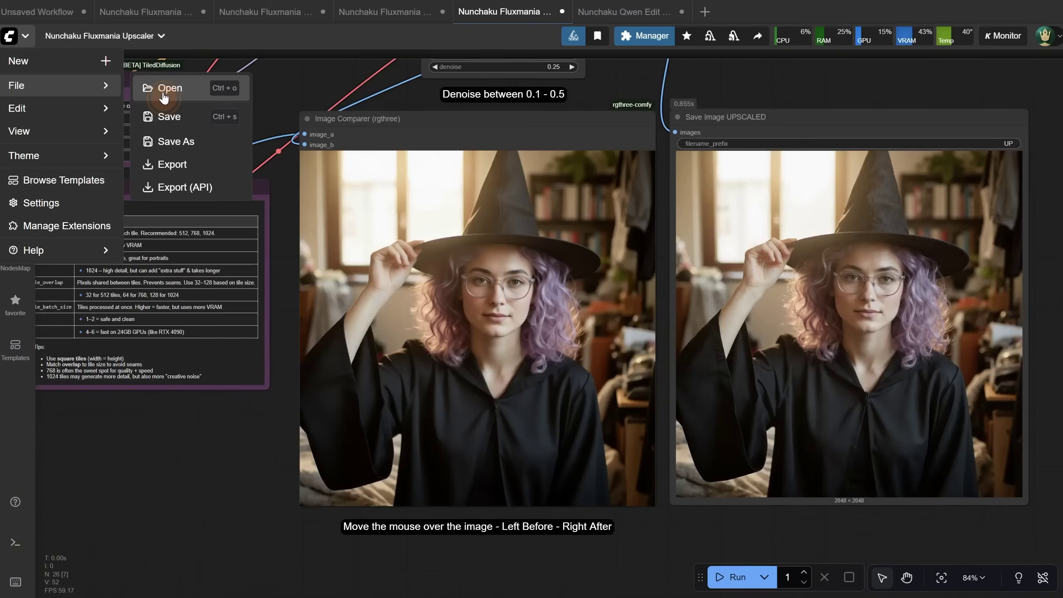
pyautogui.click(161, 89)
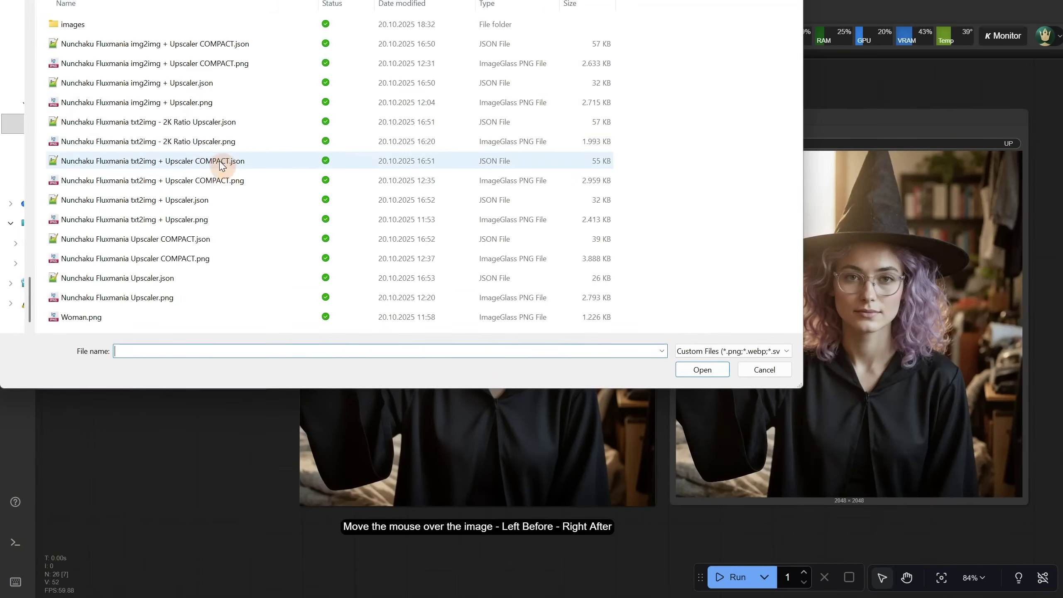
pyautogui.doubleClick(132, 123)
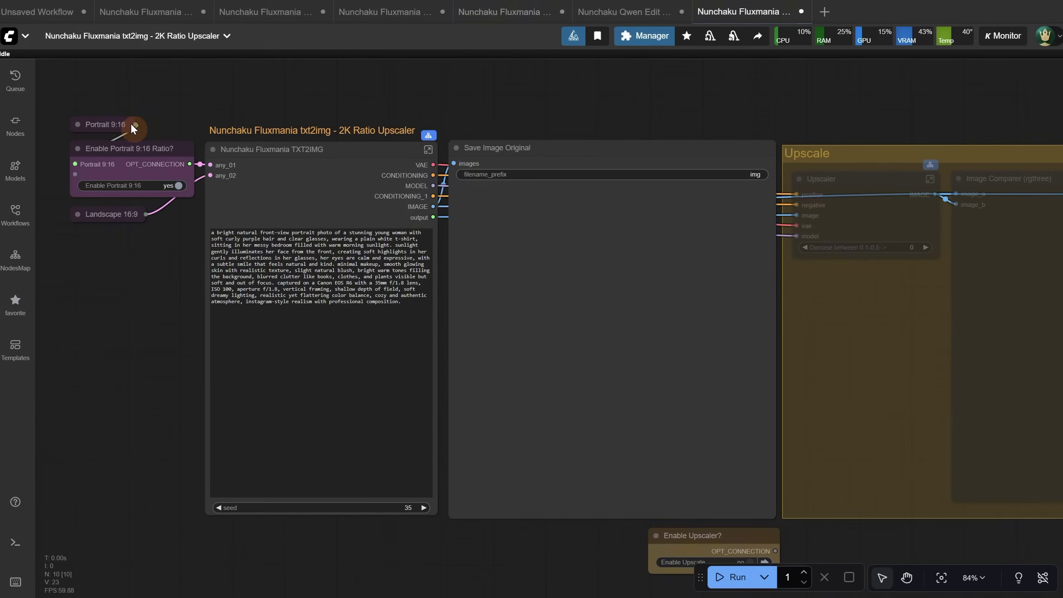
# Generate the image in portrait 9:16, and generate it again in landscape 16:9 with Enable Portrait 9:16 set to no
pyautogui.moveTo(351, 83); pyautogui.dragTo(317, 67)
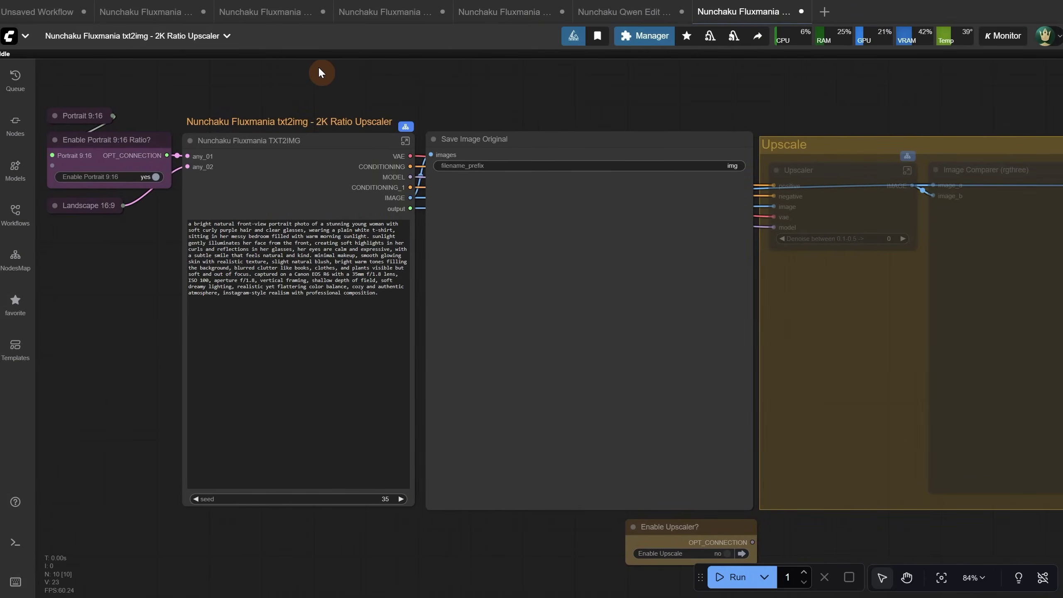
pyautogui.moveTo(320, 69)
pyautogui.mouseDown()
pyautogui.moveTo(439, 88)
pyautogui.moveTo(344, 79)
pyautogui.moveTo(323, 62)
pyautogui.mouseUp()
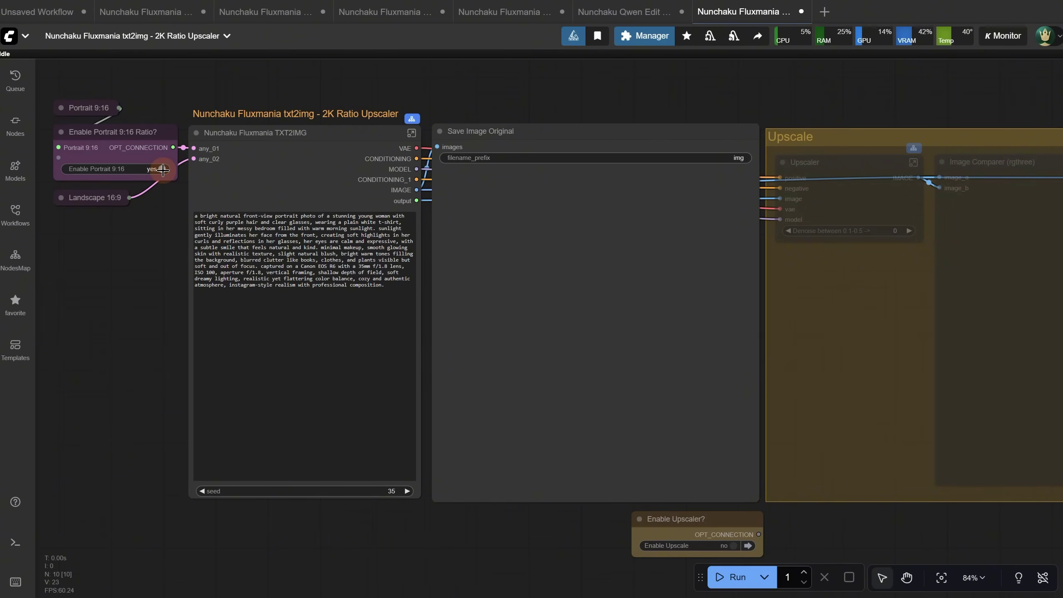
pyautogui.click(716, 577)
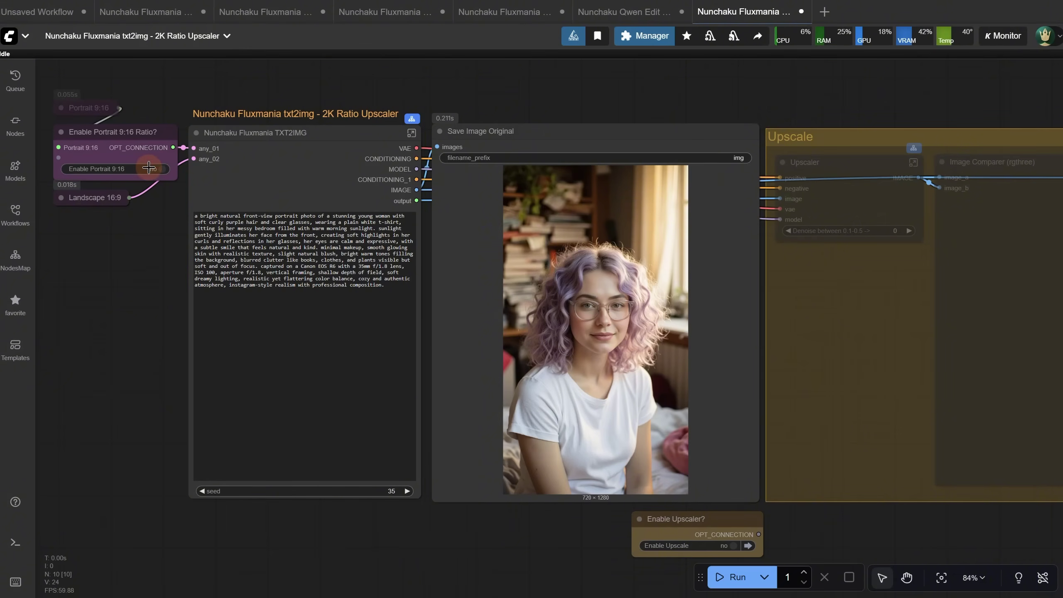
pyautogui.click(737, 577)
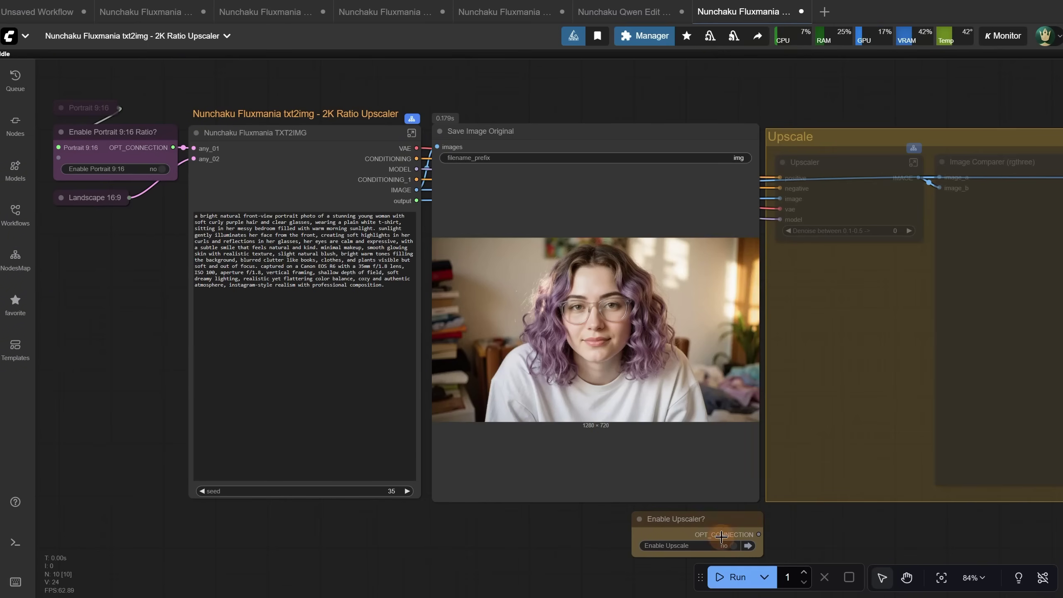
# Enable the upscaler, run the workflow on the landscape portrait, and compare the original with the upscaled image
pyautogui.click(733, 546)
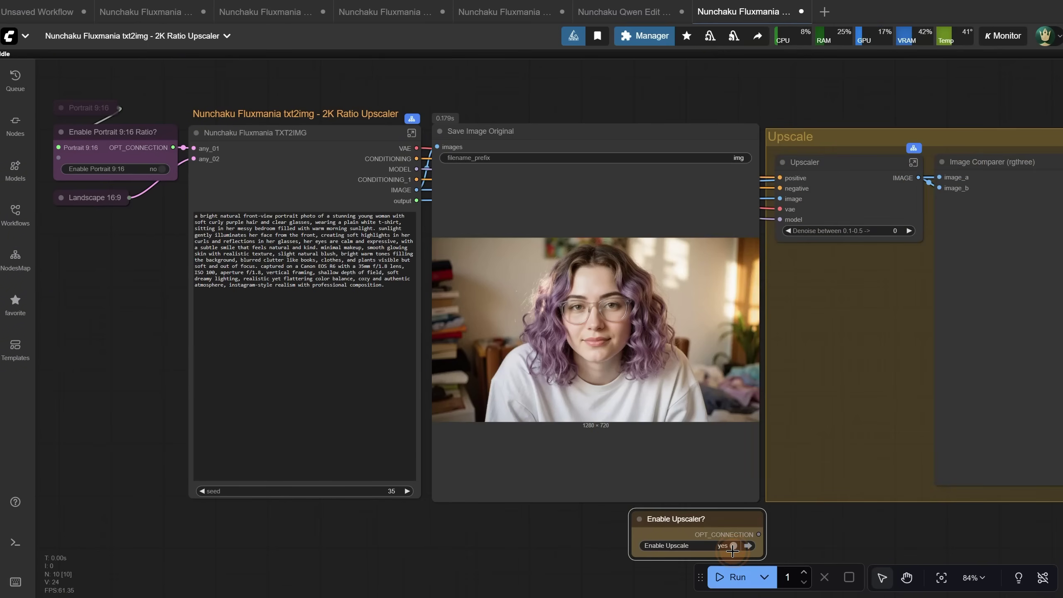
pyautogui.click(734, 582)
pyautogui.moveTo(862, 507); pyautogui.dragTo(477, 489)
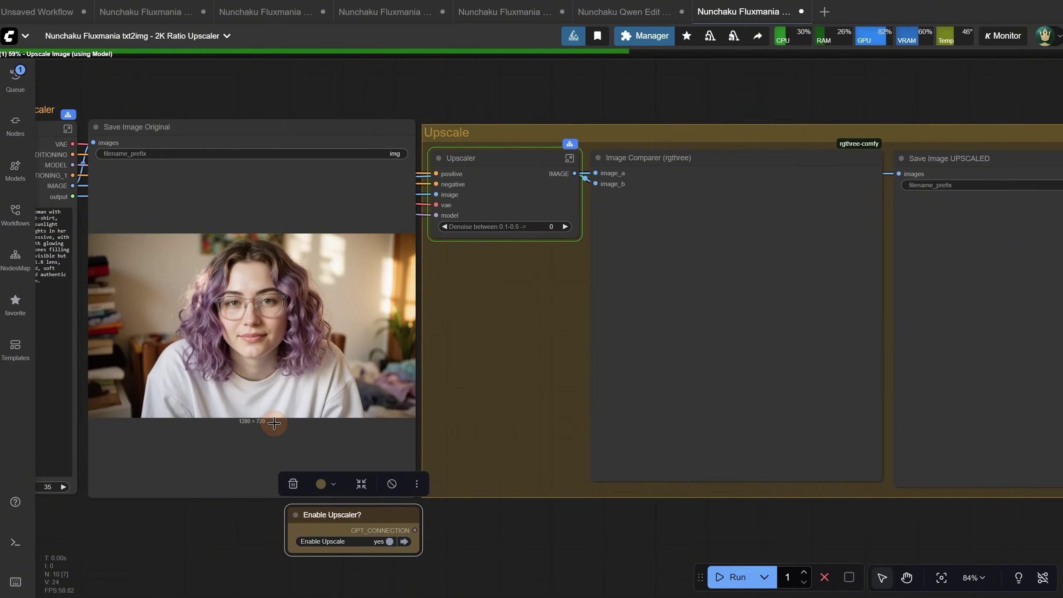
pyautogui.scroll(7, 833, 423)
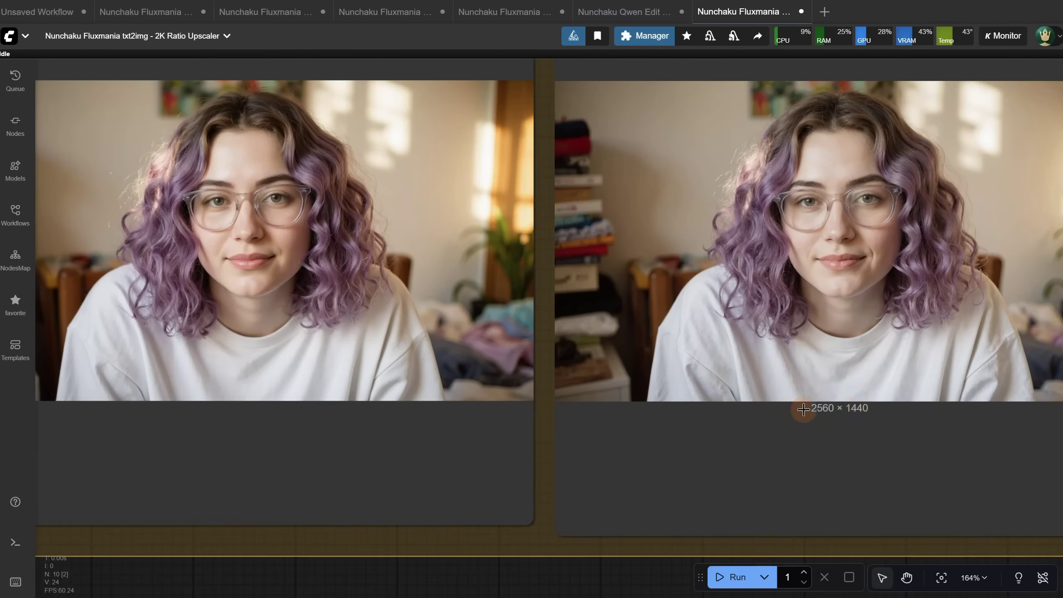
pyautogui.scroll(-2, 842, 409)
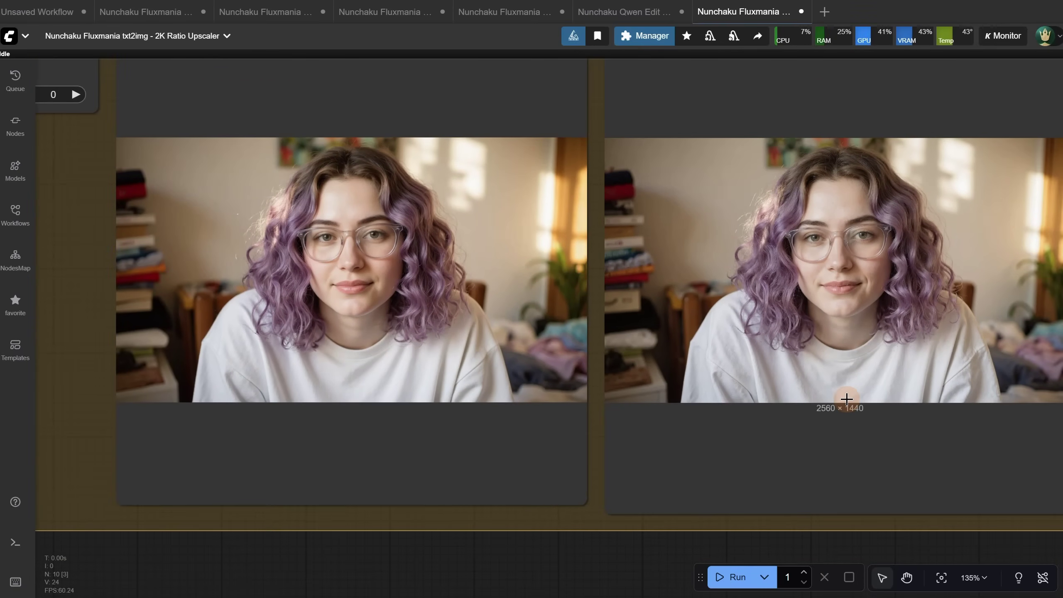
pyautogui.scroll(7, 163, 318)
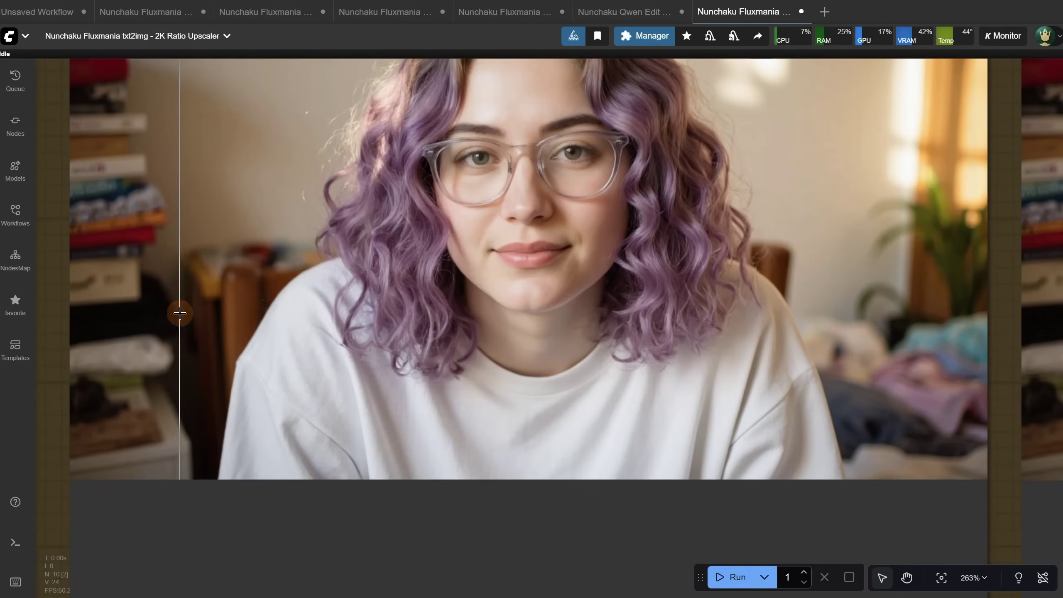
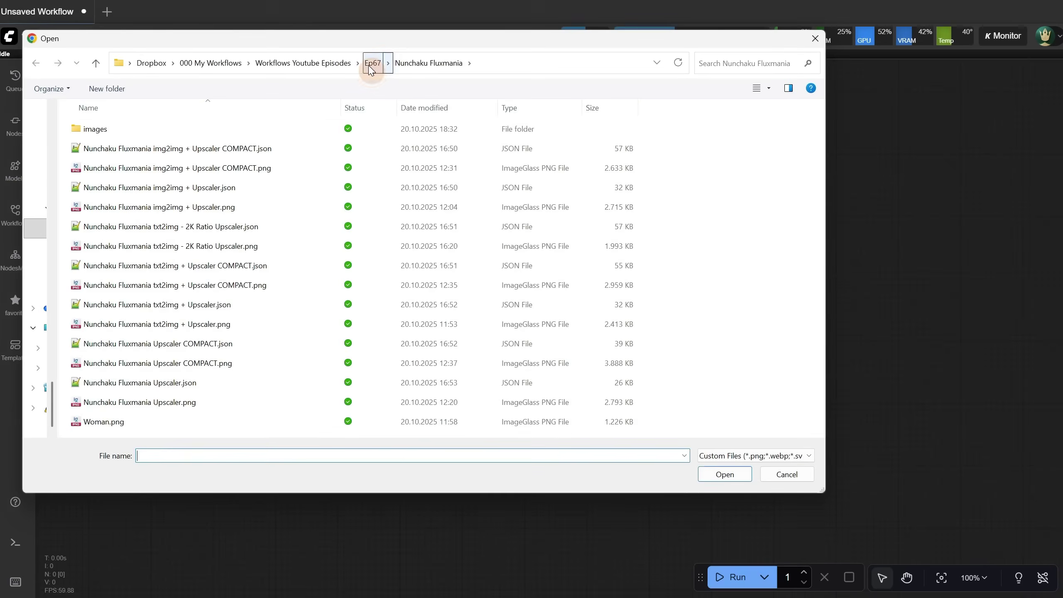
# Open Wan 2.2 I2V 14b GGUF + Lora.json from the Ep67 Wan 2.2 Video folder and review its note's Unet Loader models
pyautogui.click(116, 188)
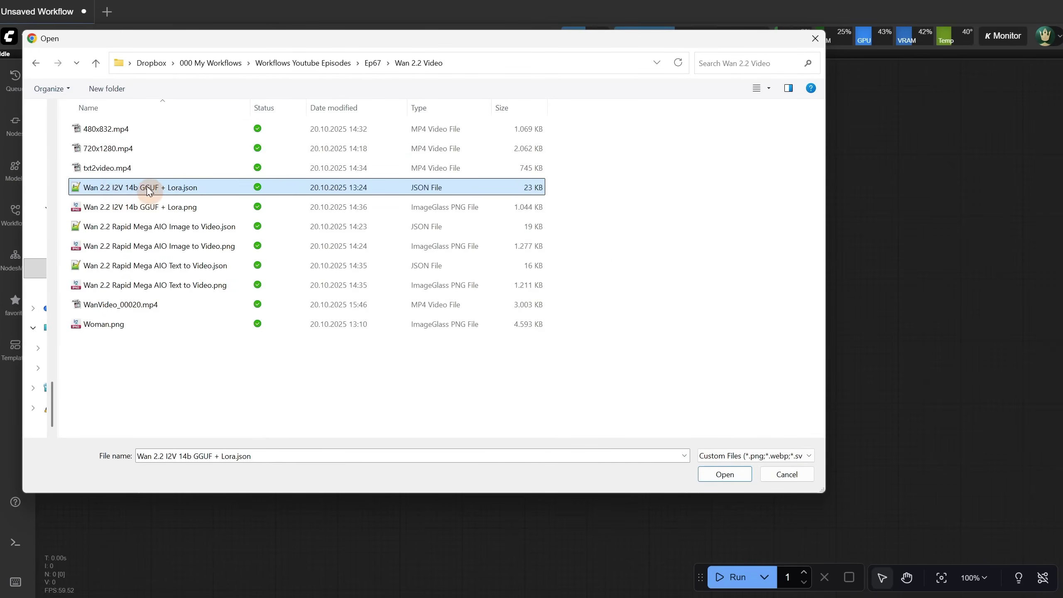
pyautogui.doubleClick(125, 187)
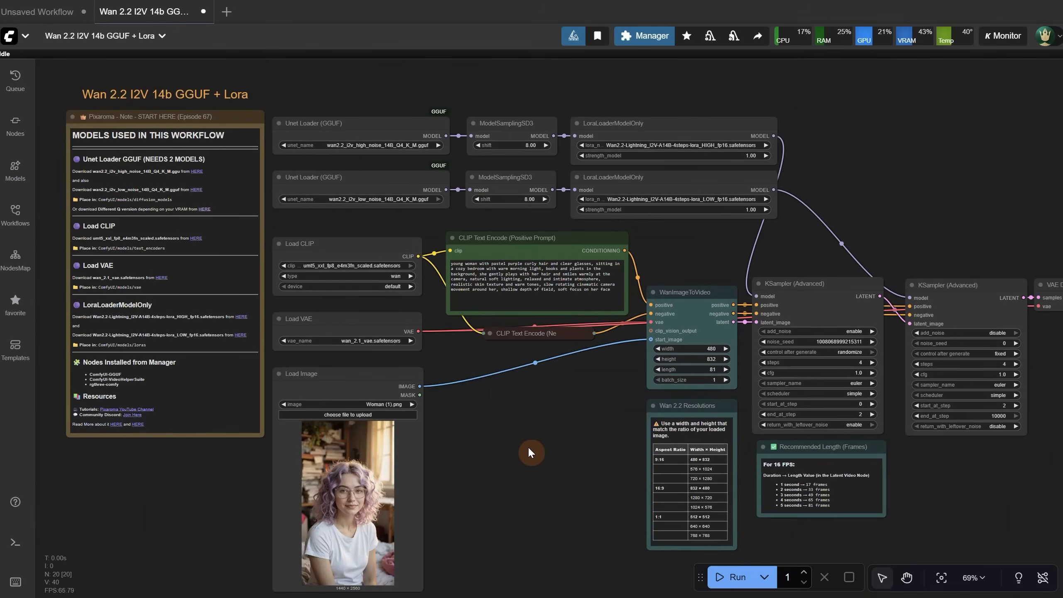
pyautogui.scroll(5, 320, 77)
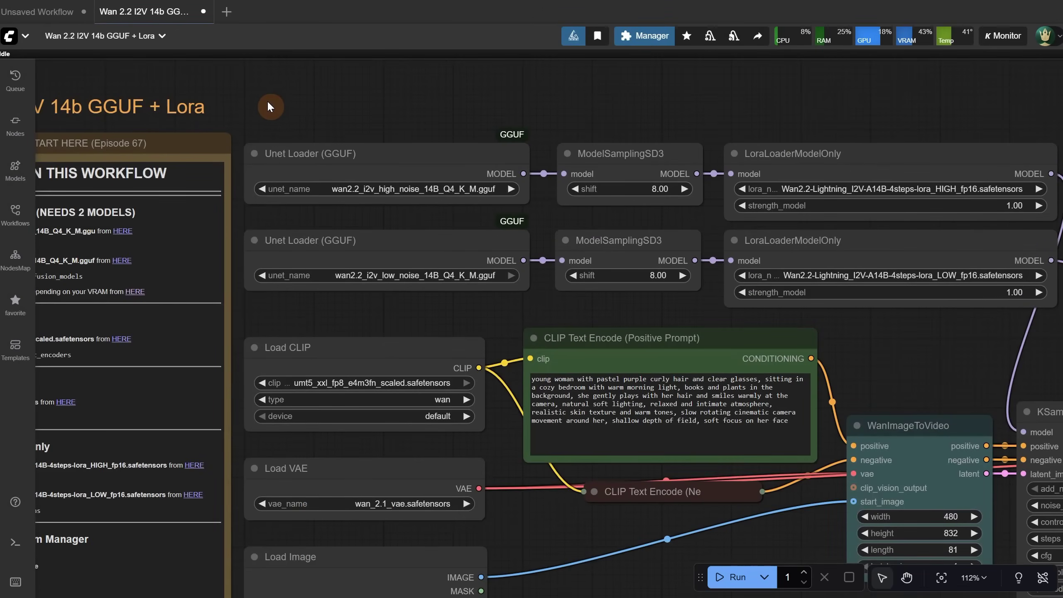
pyautogui.moveTo(273, 107); pyautogui.dragTo(473, 67)
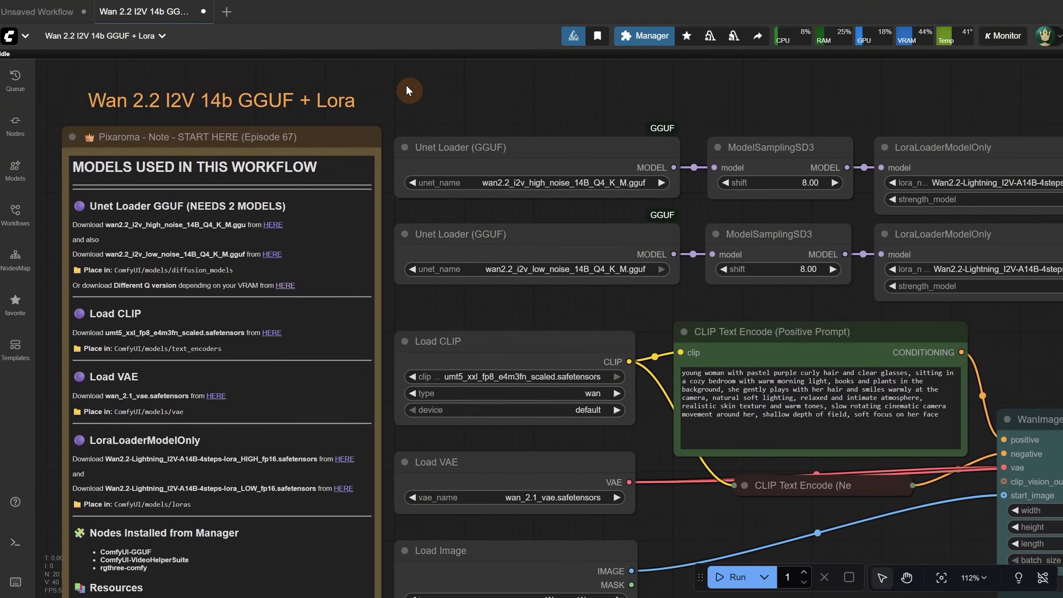
pyautogui.moveTo(406, 89); pyautogui.dragTo(408, 90)
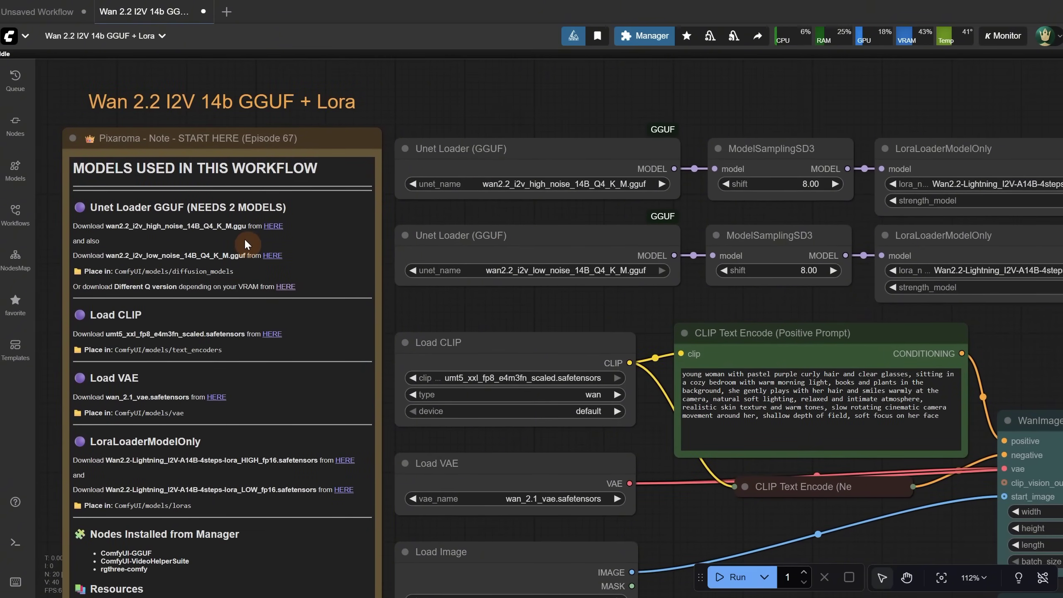
pyautogui.scroll(4, 466, 67)
pyautogui.moveTo(450, 84); pyautogui.dragTo(605, 71)
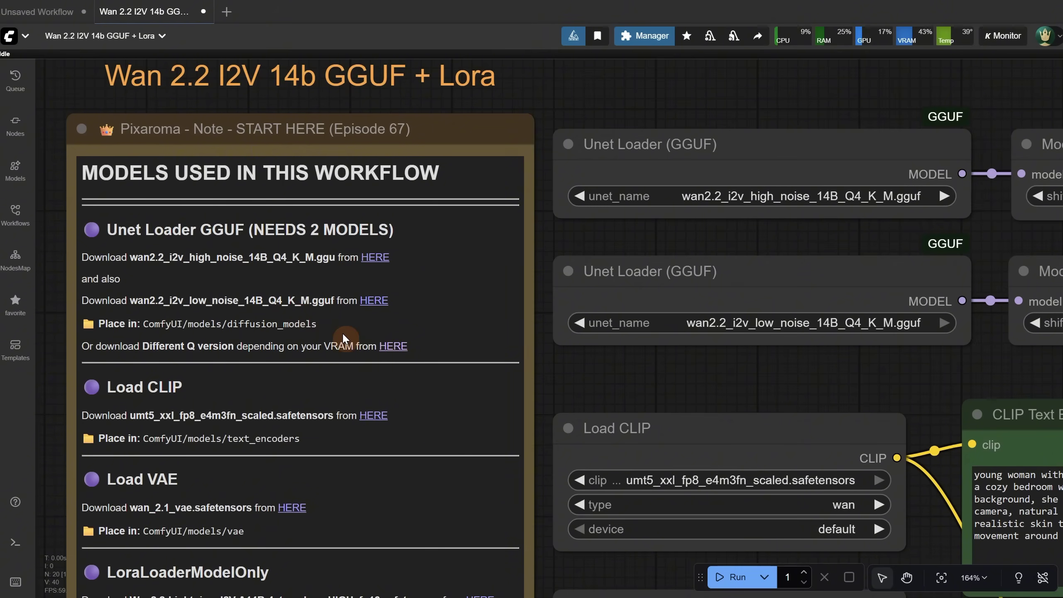
# Open the note's link for different Q versions, look through the high-noise and low-noise GGUF files, and return to the workflow
pyautogui.click(398, 350)
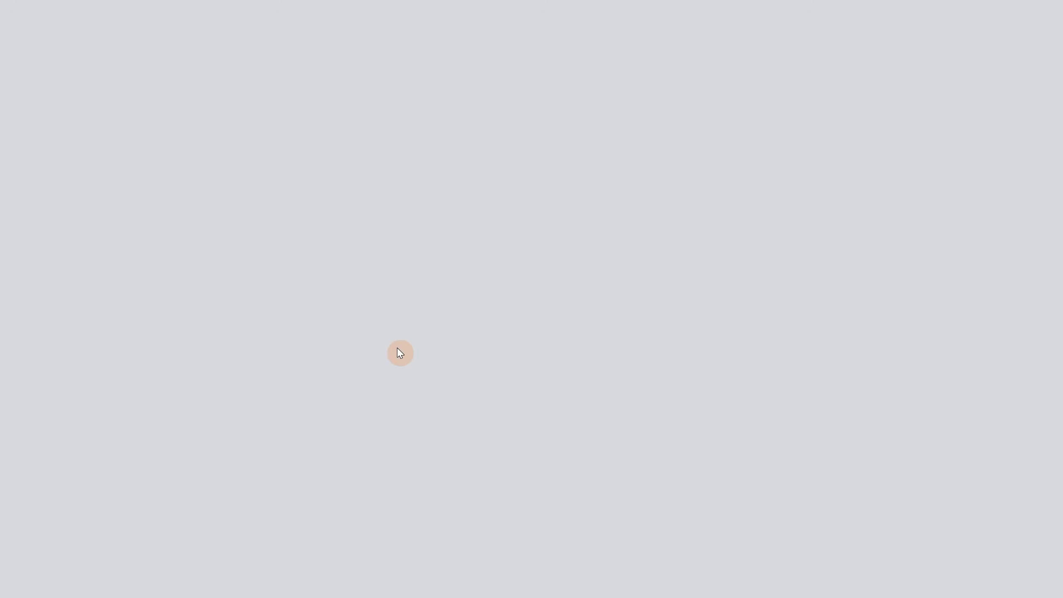
pyautogui.scroll(-5, 419, 289)
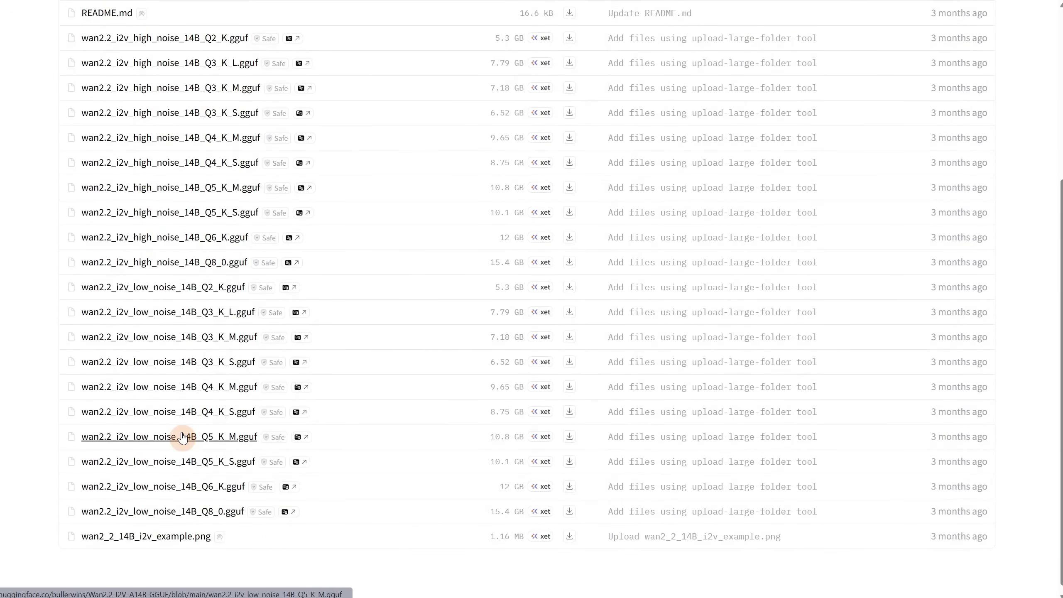
pyautogui.scroll(2, 471, 325)
pyautogui.scroll(-1, 471, 324)
pyautogui.scroll(2, 469, 322)
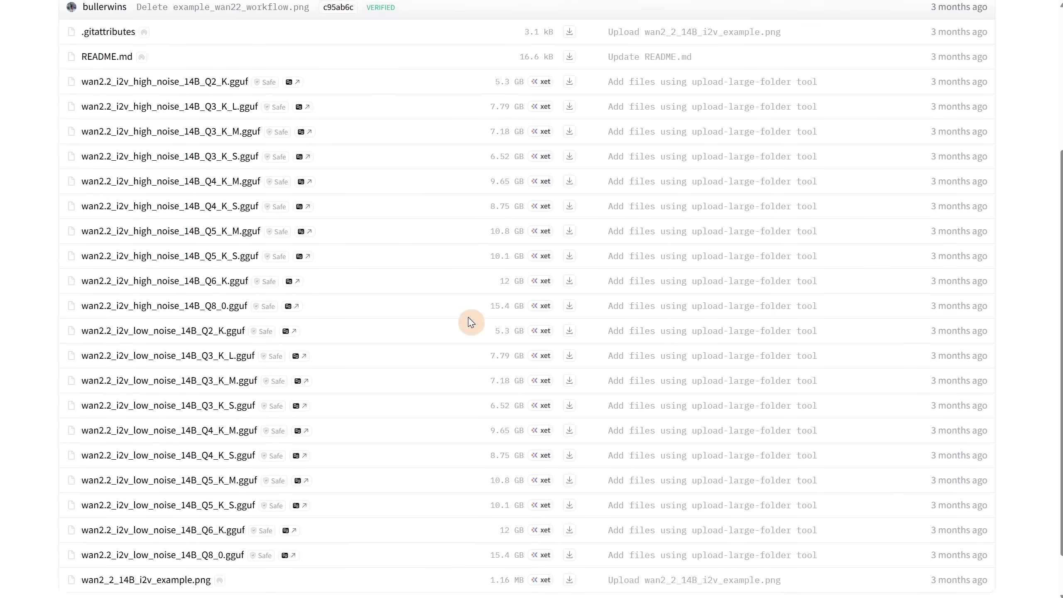
pyautogui.click(306, 379)
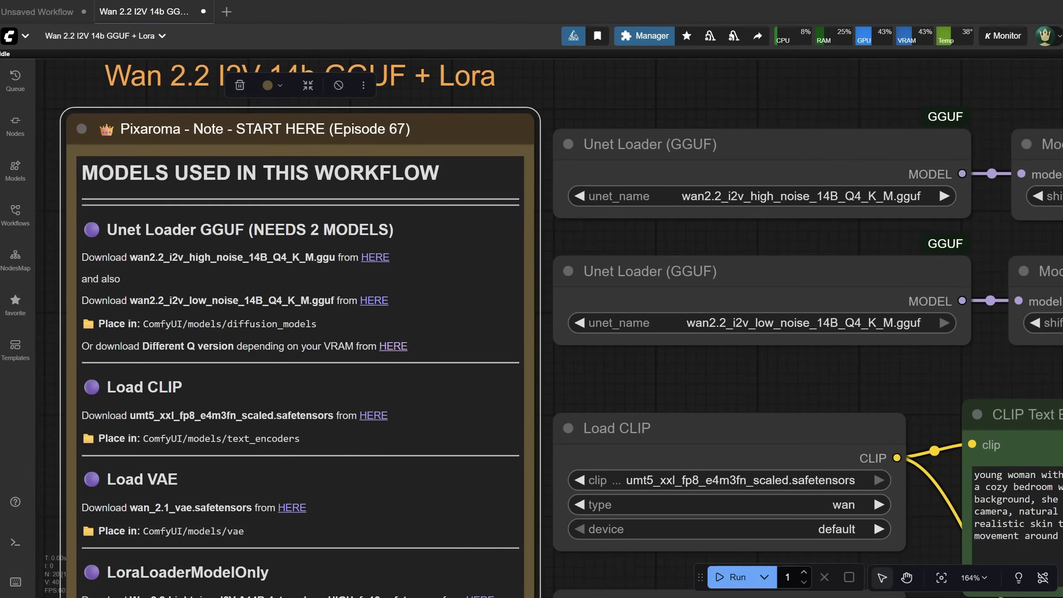
# Read the rest of the note: the CLIP, VAE and Lightning LoRA downloads, their folders, and the nodes installed from Manager
pyautogui.moveTo(592, 335); pyautogui.dragTo(582, 267)
pyautogui.click(352, 341)
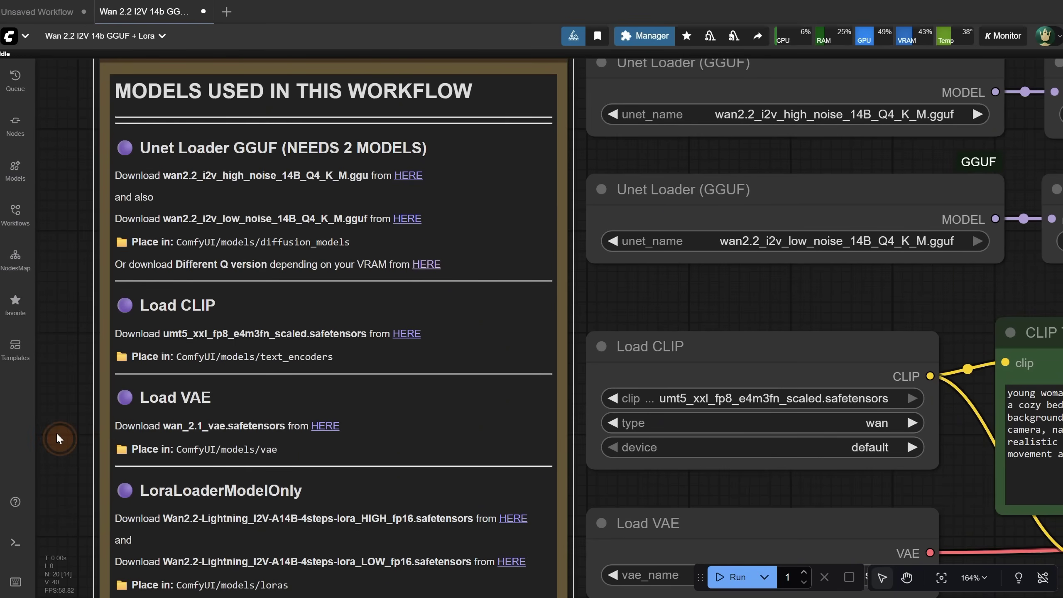
pyautogui.moveTo(57, 432); pyautogui.dragTo(49, 244)
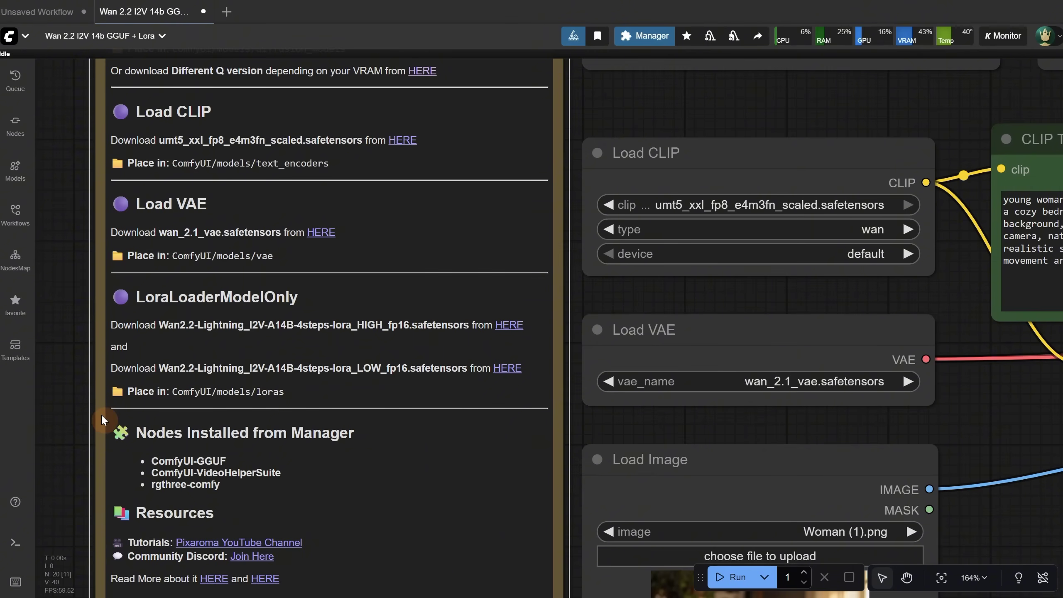
pyautogui.moveTo(81, 422); pyautogui.dragTo(69, 341)
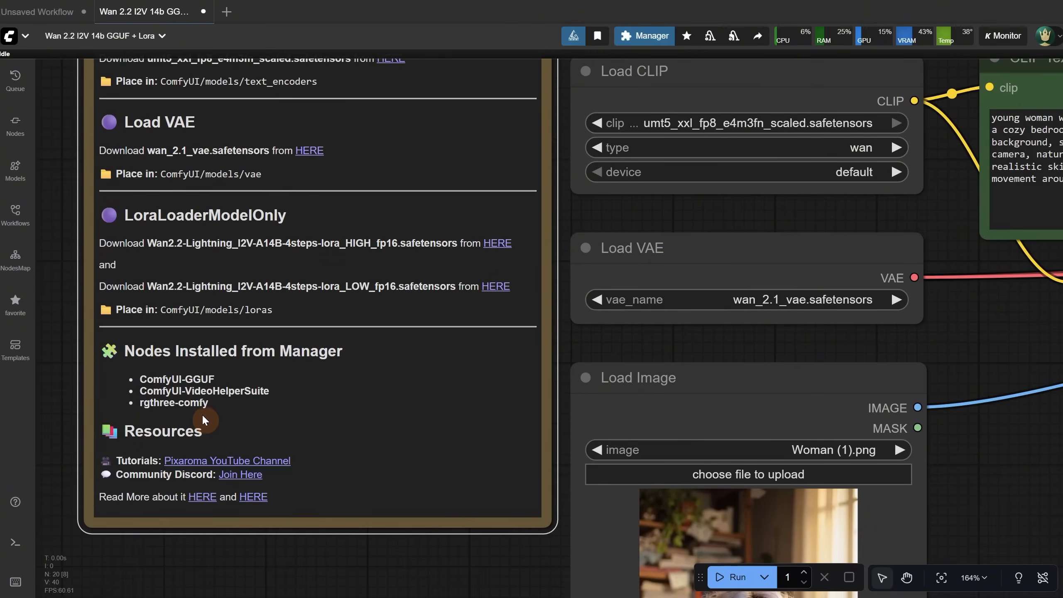
pyautogui.scroll(-1, 284, 541)
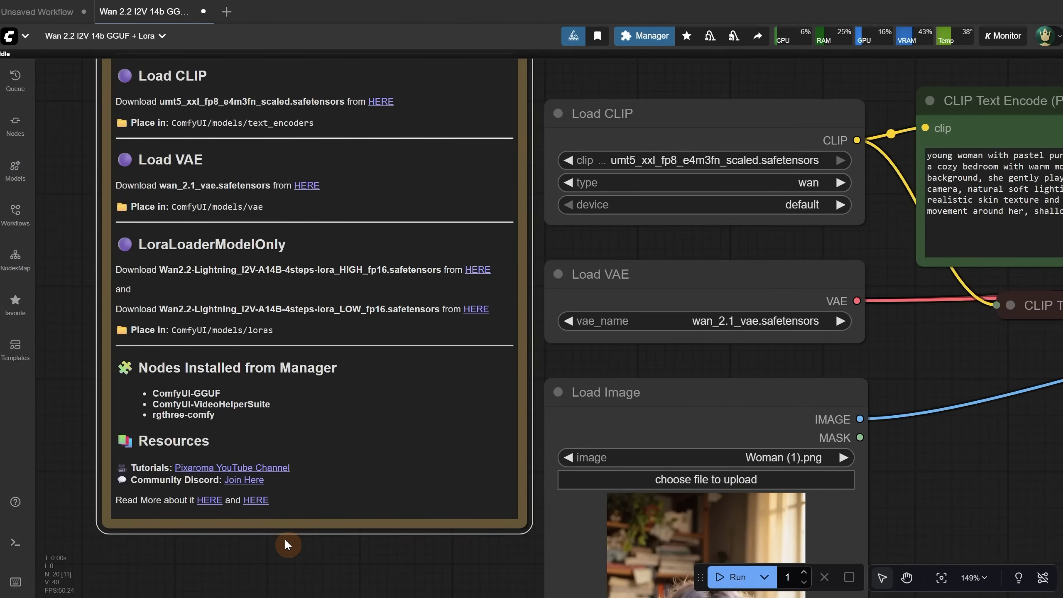
pyautogui.scroll(-5, 287, 535)
# Examine the high-noise and low-noise Unet Loader (GGUF) nodes and the LoRA loader in their model chains
pyautogui.moveTo(791, 89); pyautogui.dragTo(461, 73)
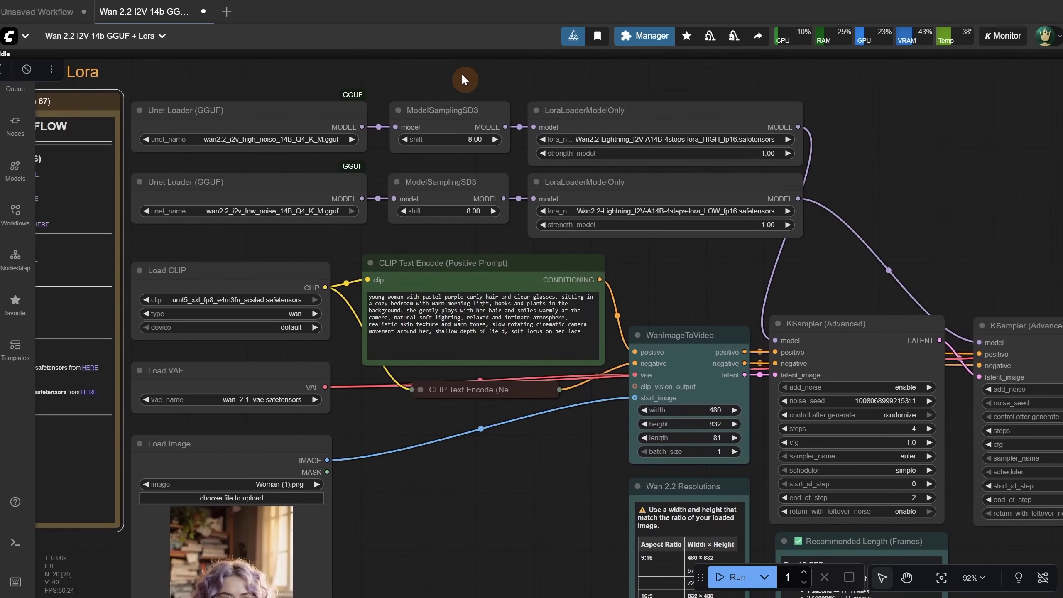
pyautogui.click(288, 122)
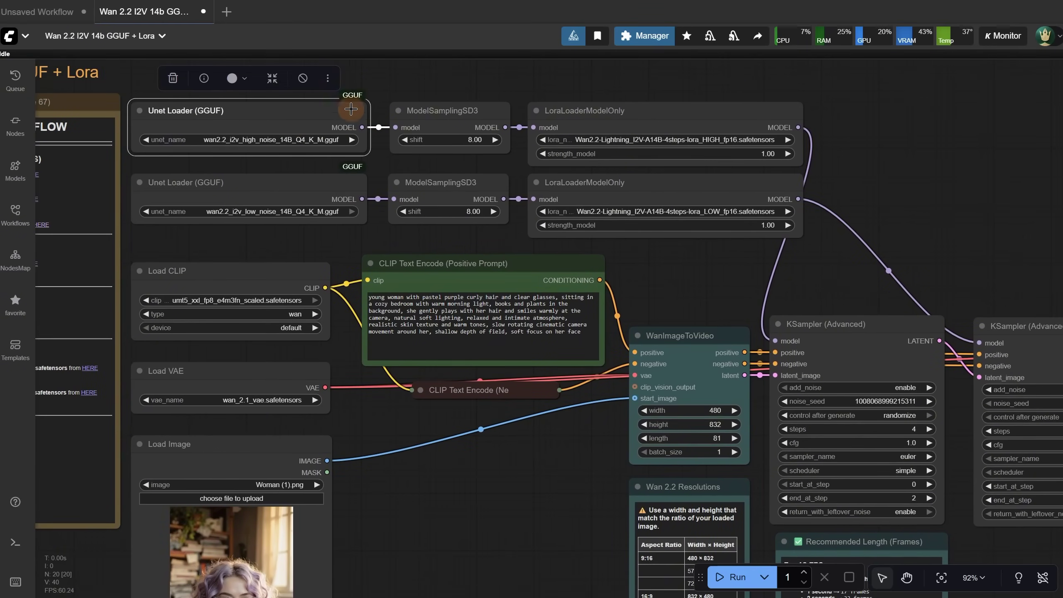
pyautogui.click(649, 112)
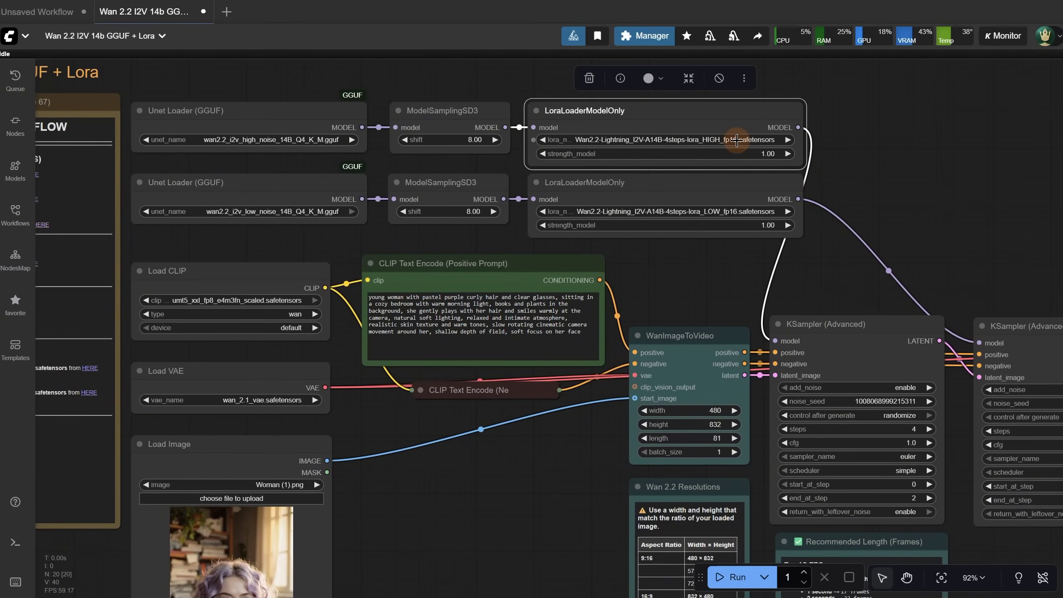
pyautogui.click(285, 189)
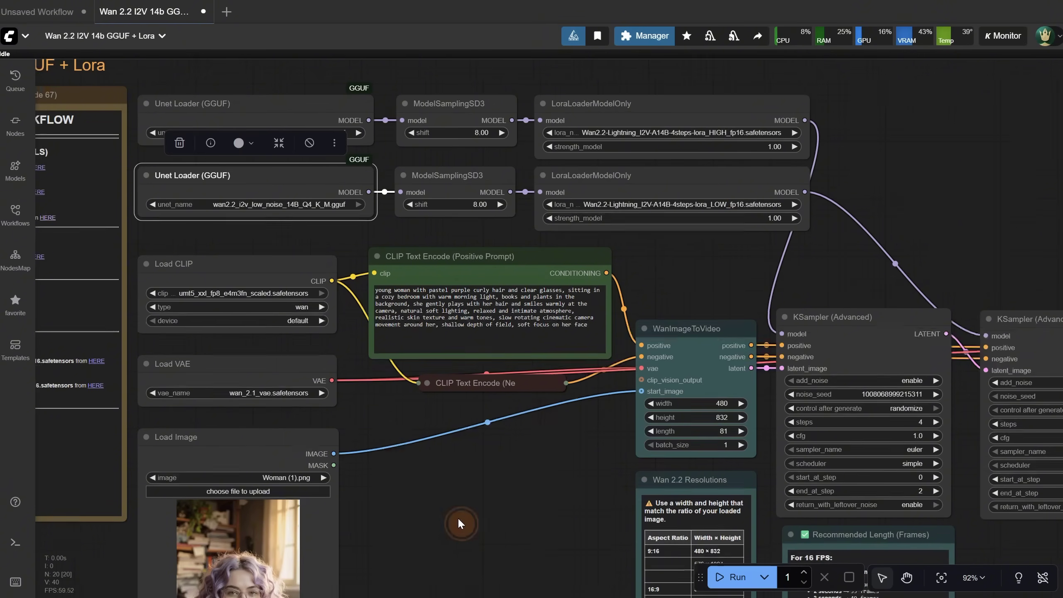
# Inspect the portrait in the Load Image node and read the positive prompt in CLIP Text Encode
pyautogui.moveTo(457, 517); pyautogui.dragTo(579, 301)
pyautogui.scroll(1, 572, 458)
pyautogui.scroll(7, 328, 491)
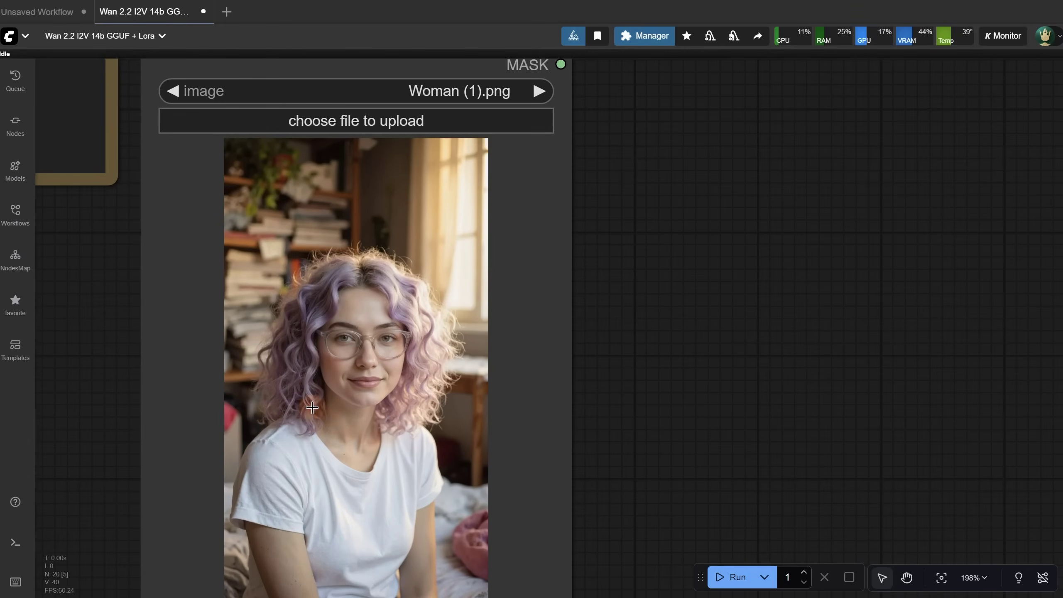
pyautogui.scroll(-5, 352, 420)
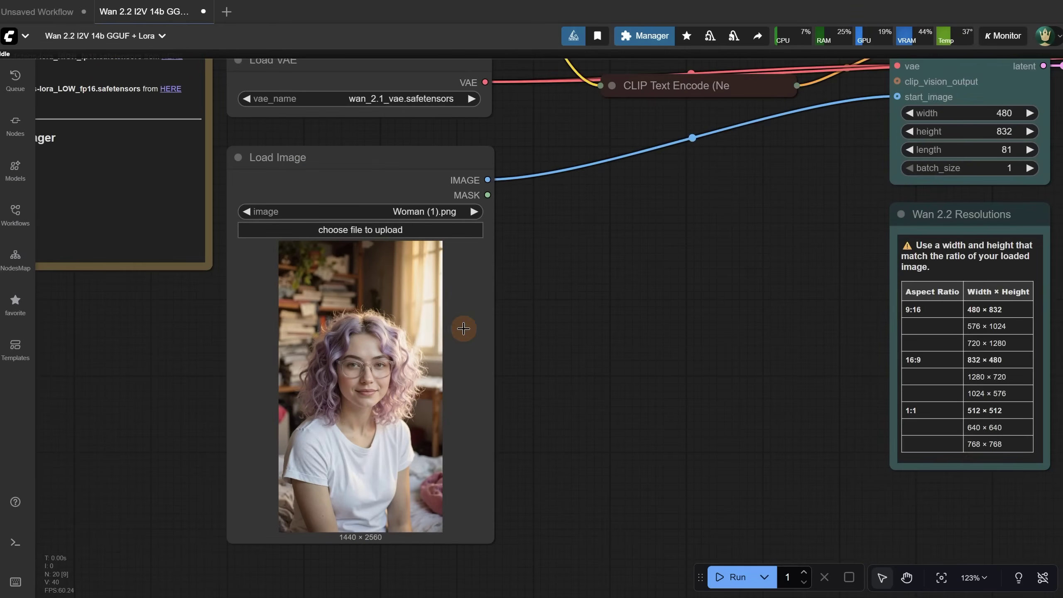
pyautogui.moveTo(693, 185); pyautogui.dragTo(518, 379)
pyautogui.scroll(5, 439, 178)
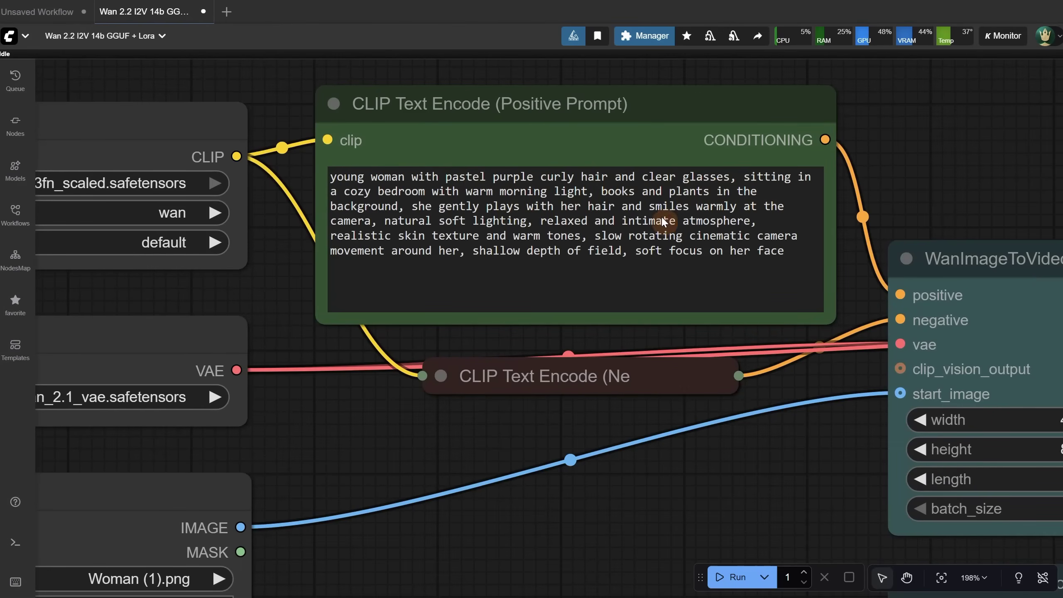
# Check the 480 × 832 size and length of 81 in WanImageToVideo against the resolutions note, and run the workflow
pyautogui.scroll(-10, 693, 202)
pyautogui.moveTo(666, 385); pyautogui.dragTo(385, 379)
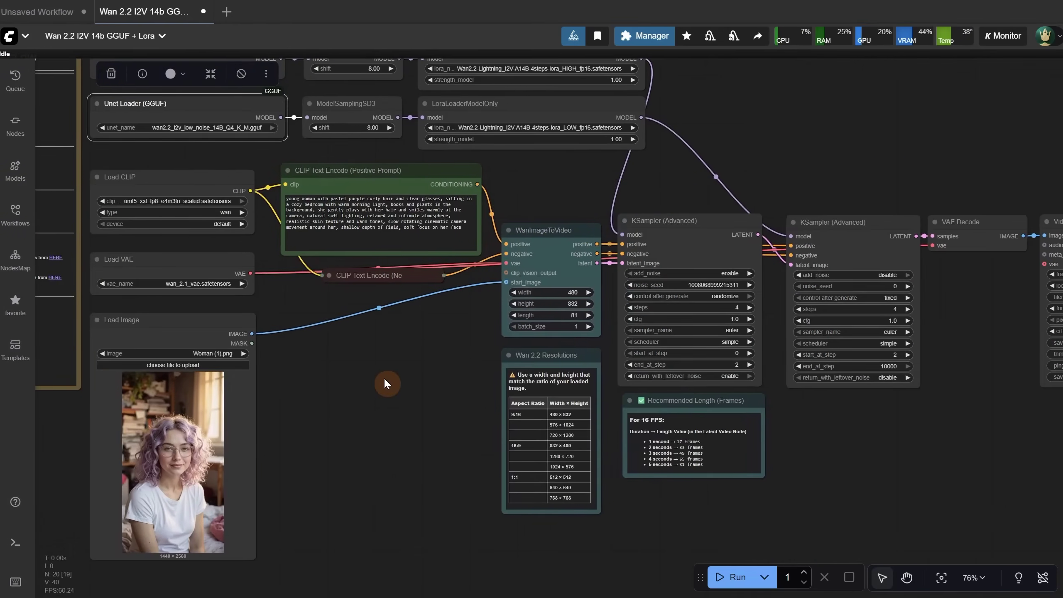
pyautogui.scroll(4, 470, 314)
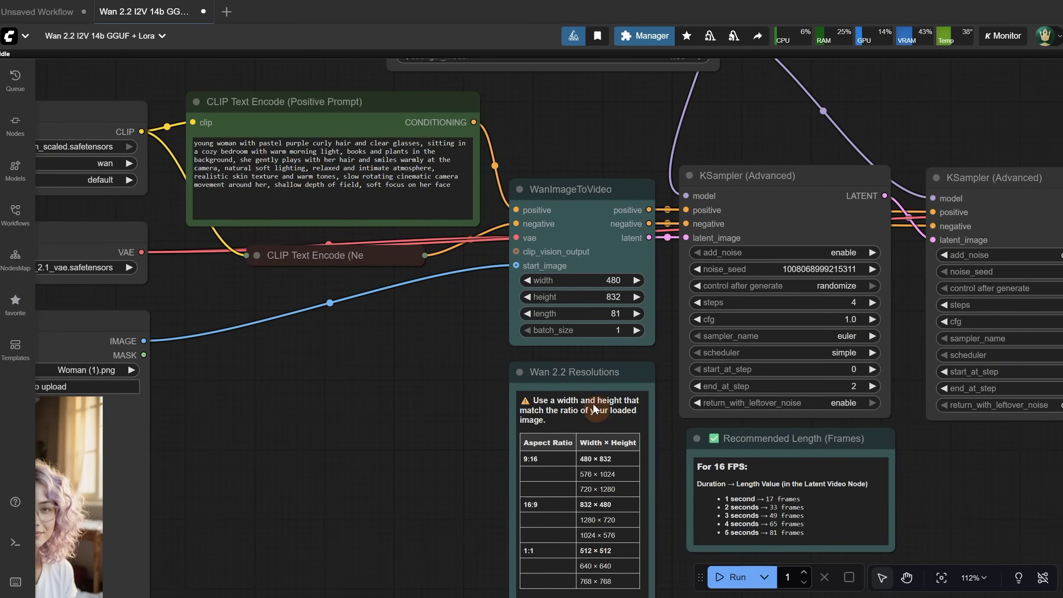
pyautogui.scroll(-3, 481, 376)
pyautogui.scroll(-1, 481, 377)
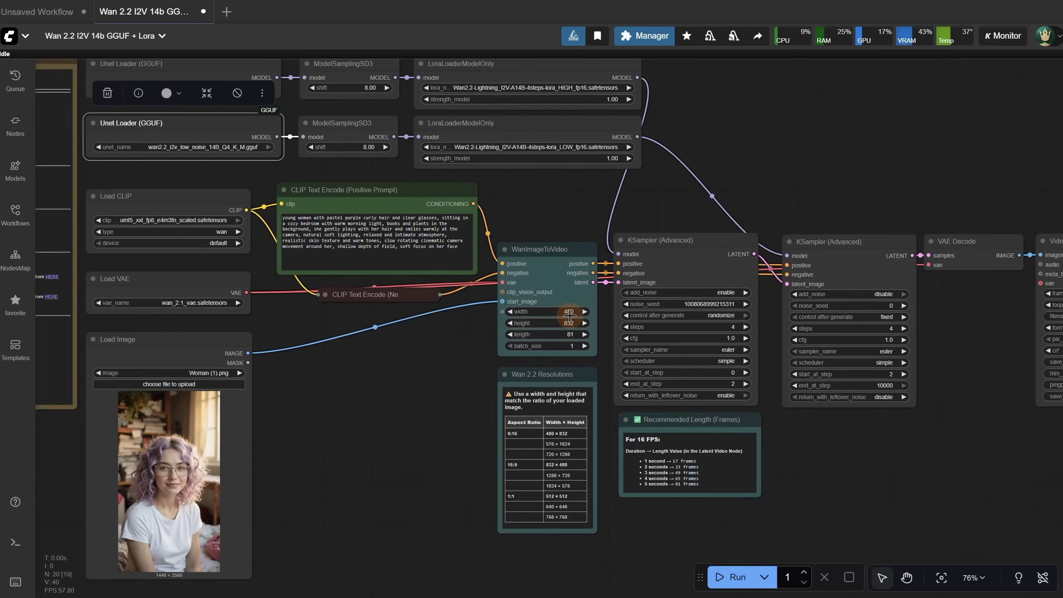
pyautogui.click(731, 578)
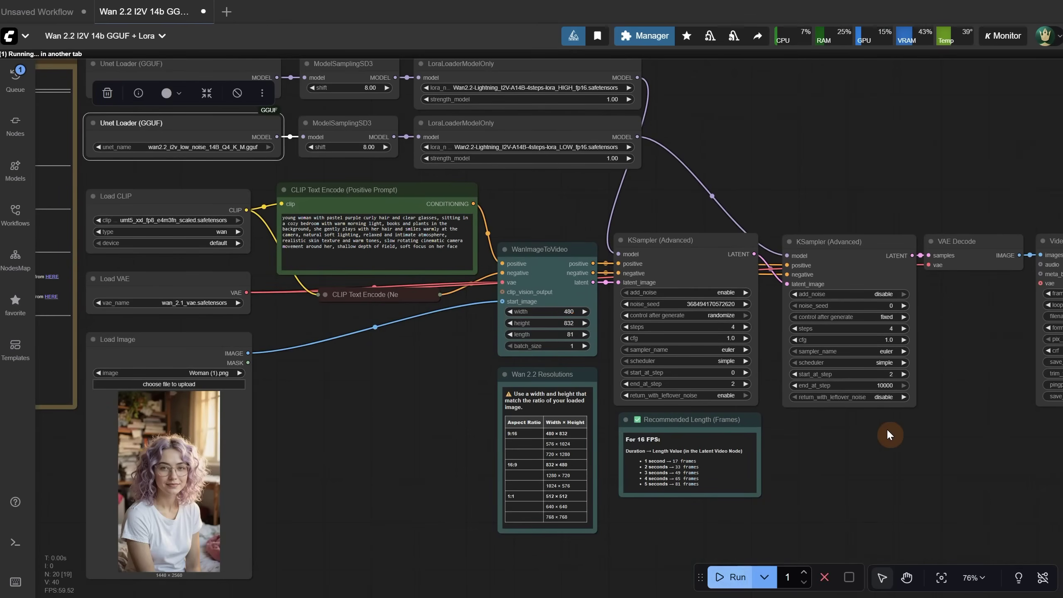
# Examine both KSampler (Advanced) nodes, their high and low LoRA connections, the Video Combine settings and the recommended length note
pyautogui.scroll(-2, 871, 427)
pyautogui.moveTo(879, 458); pyautogui.dragTo(771, 430)
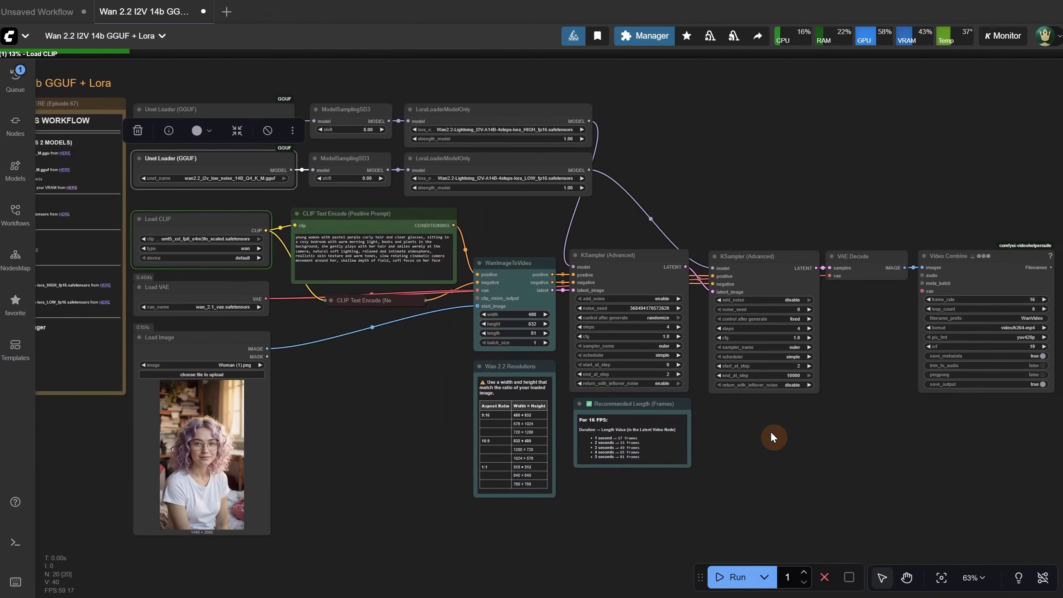
pyautogui.scroll(6, 771, 431)
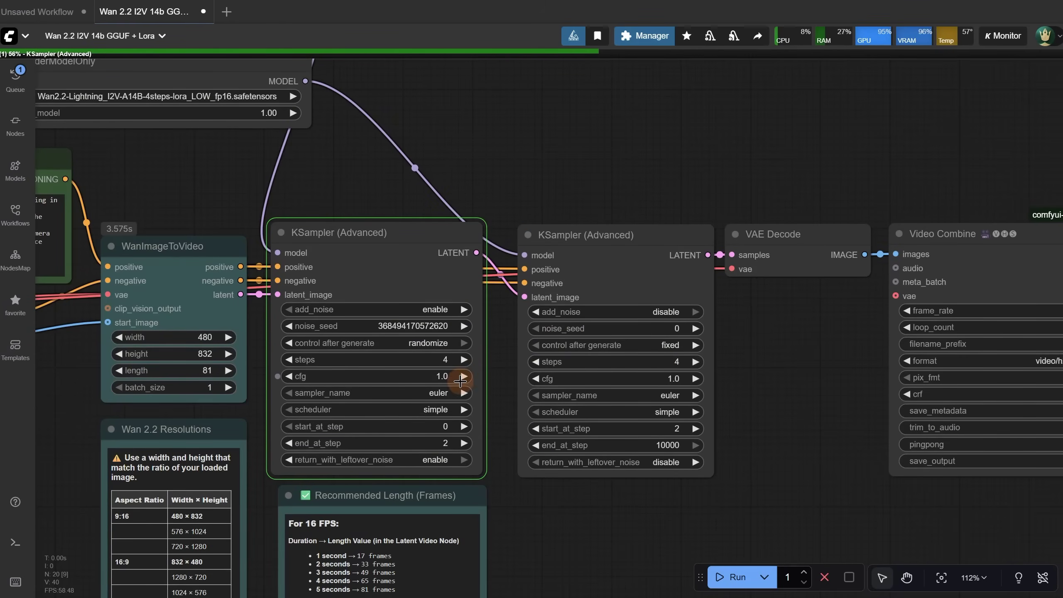
pyautogui.moveTo(510, 105); pyautogui.dragTo(603, 238)
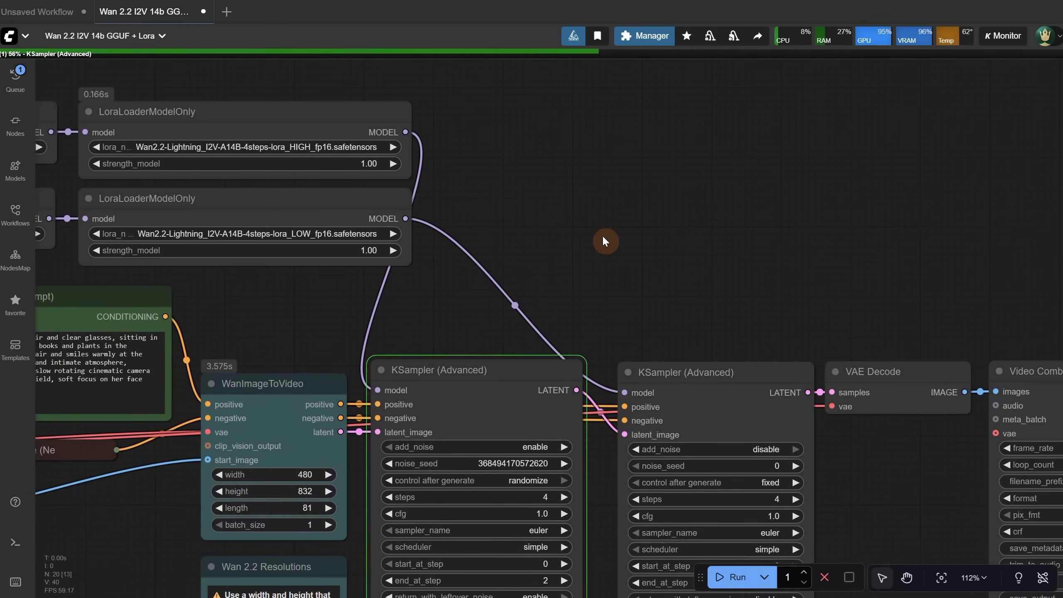
pyautogui.scroll(-4, 615, 111)
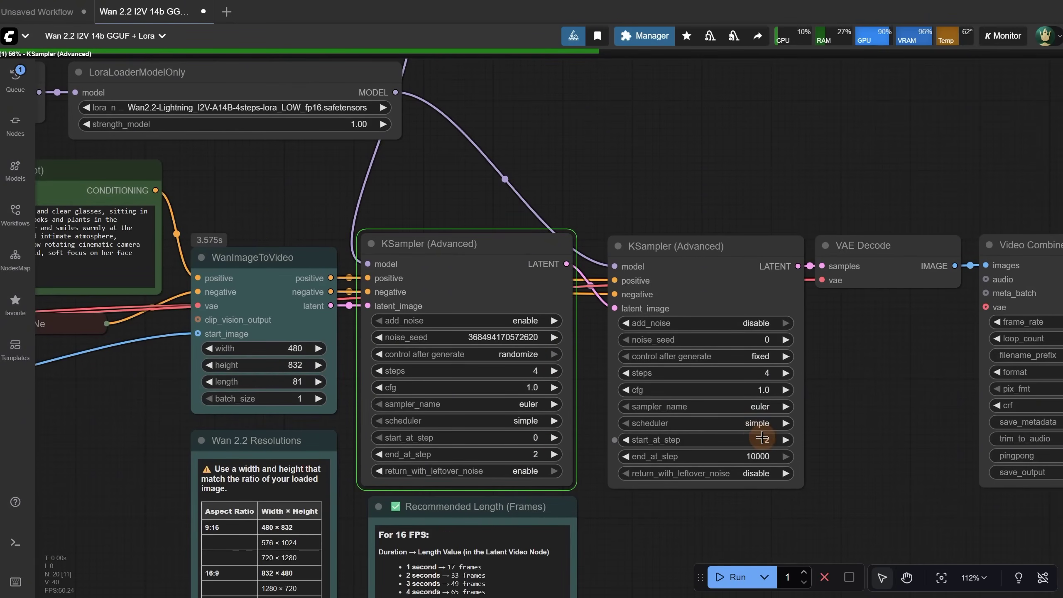
pyautogui.scroll(-2, 865, 378)
pyautogui.moveTo(872, 368); pyautogui.dragTo(654, 361)
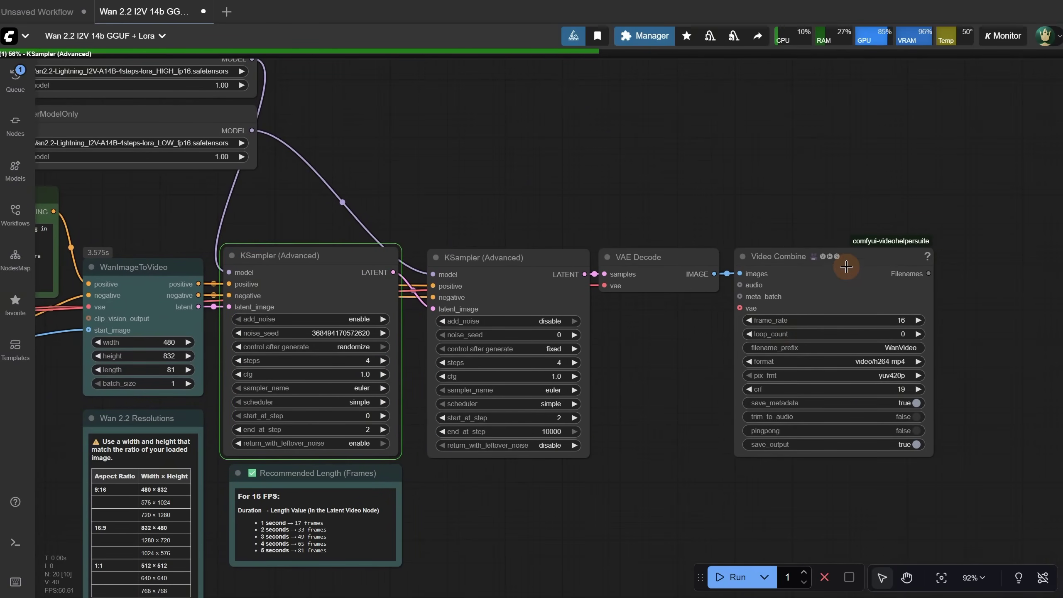
pyautogui.scroll(2, 500, 522)
pyautogui.moveTo(500, 522); pyautogui.dragTo(781, 450)
pyautogui.scroll(1, 797, 448)
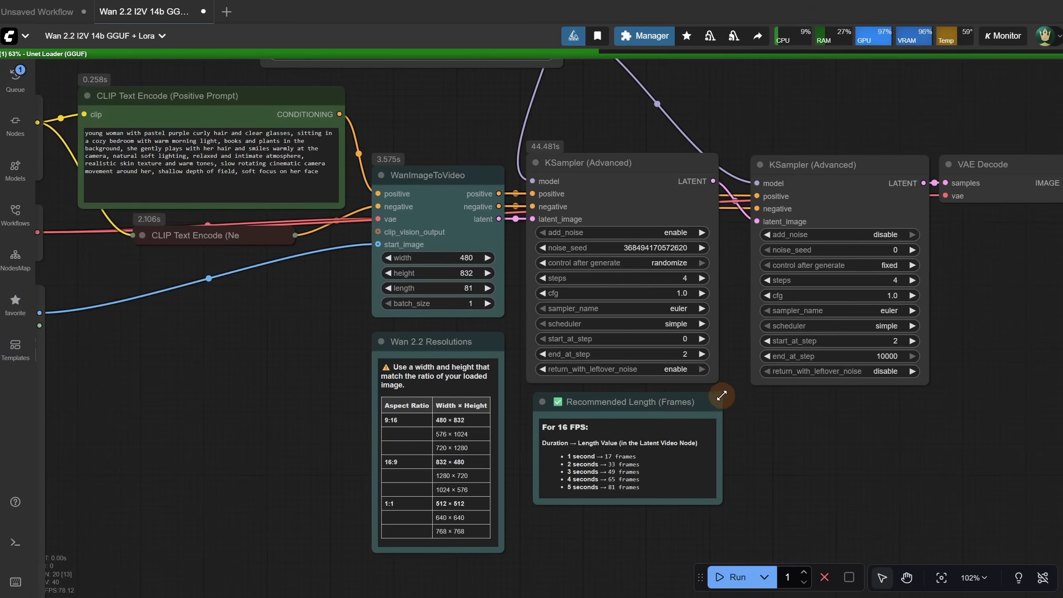
# Inspect the generated video of the woman in the Video Combine node up close
pyautogui.scroll(-3, 838, 418)
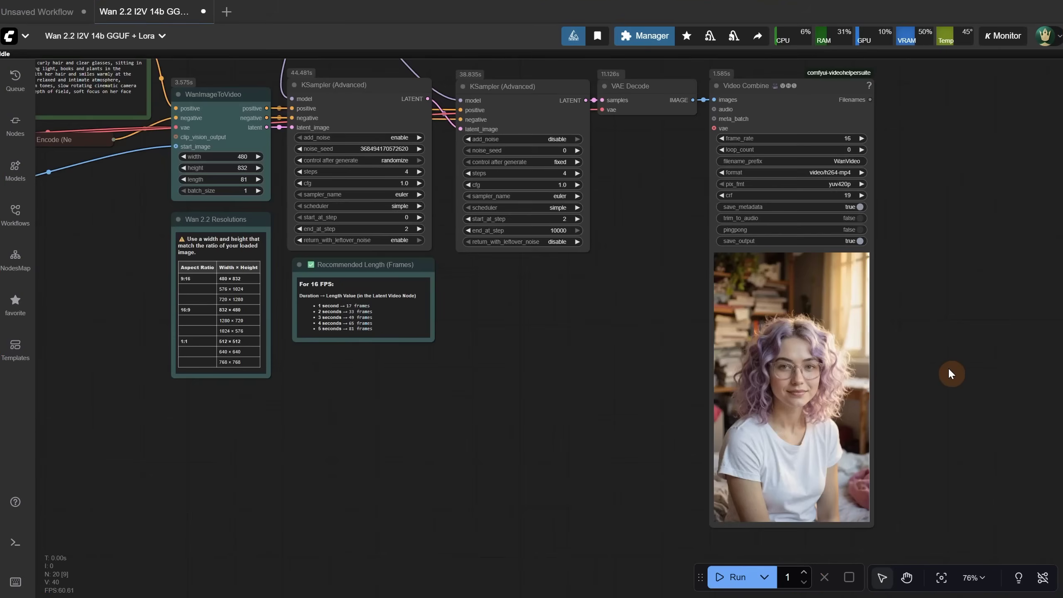
pyautogui.scroll(10, 950, 371)
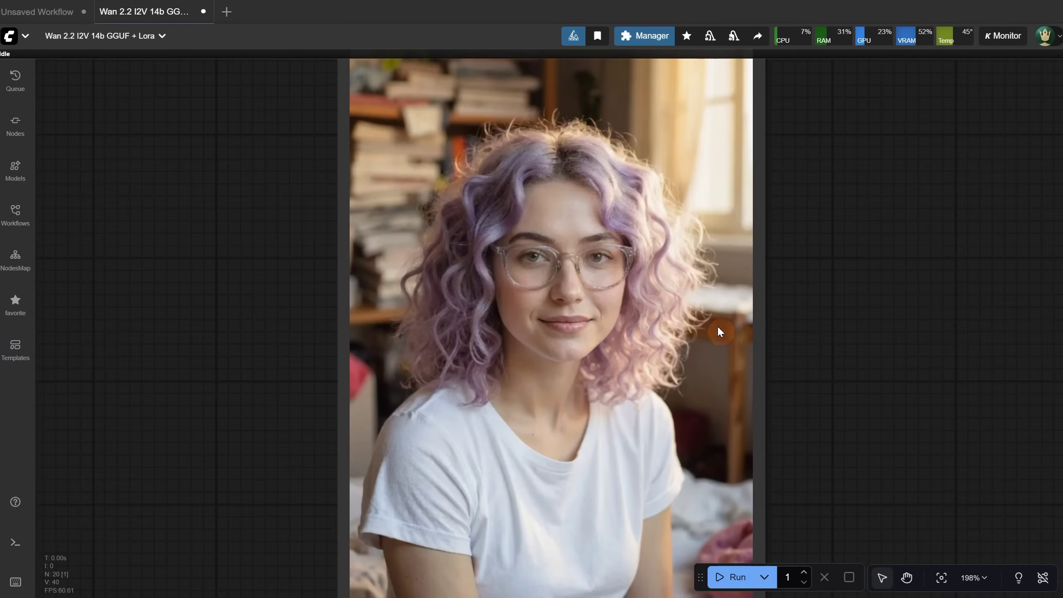
pyautogui.scroll(-3, 716, 323)
pyautogui.scroll(-3, 715, 317)
pyautogui.moveTo(796, 240)
pyautogui.mouseDown()
pyautogui.moveTo(785, 376)
pyautogui.moveTo(803, 255)
pyautogui.mouseUp()
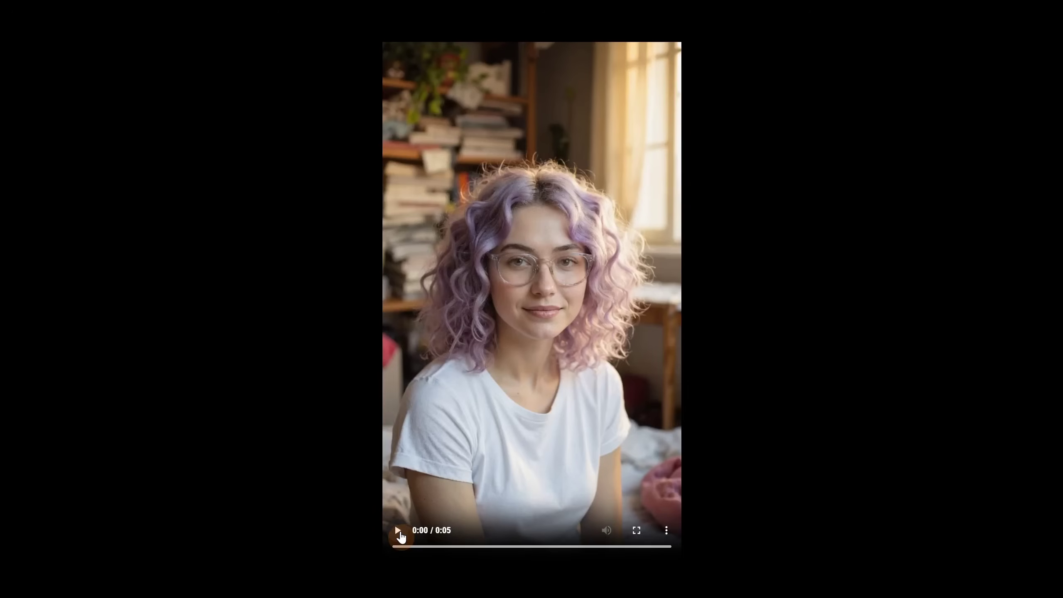
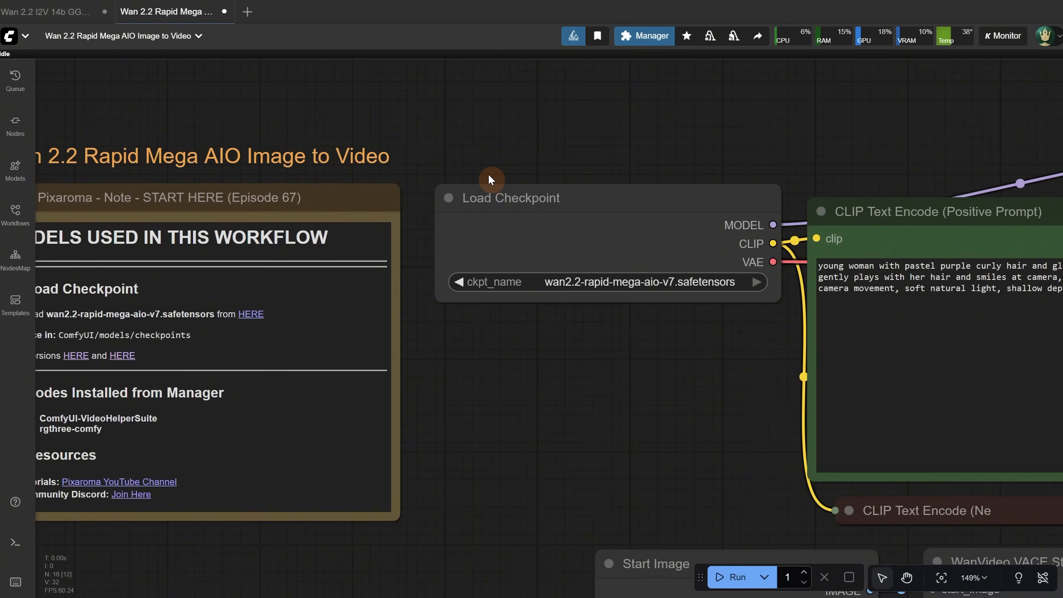
# Read the Rapid Mega AIO workflow's checkpoint note, open its download link, and look through the Mega-v7 and Mega-v8 folders
pyautogui.scroll(-2, 489, 172)
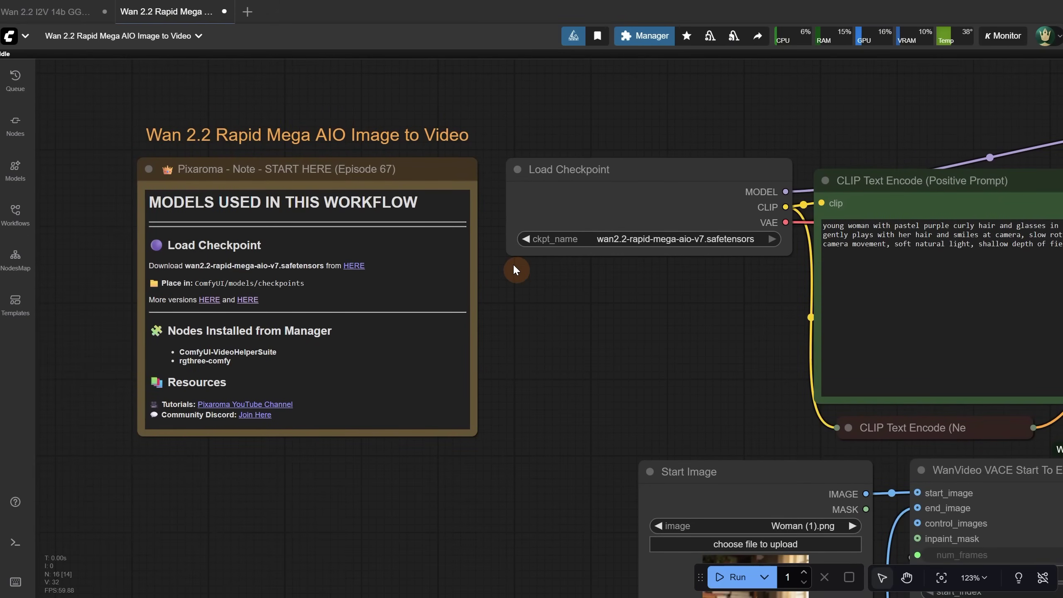
pyautogui.moveTo(711, 268); pyautogui.dragTo(494, 281)
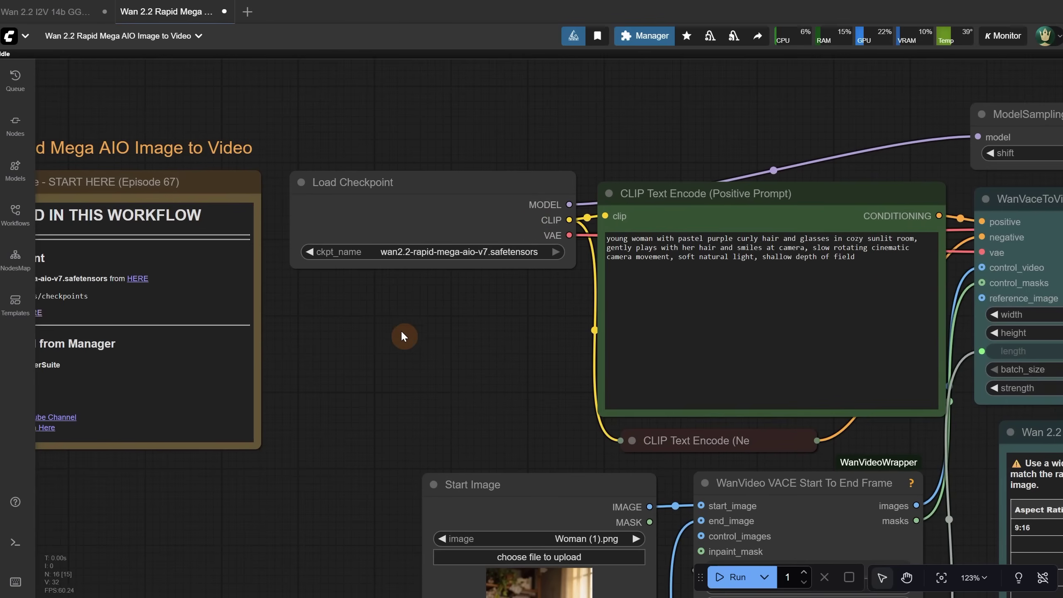
pyautogui.moveTo(406, 335); pyautogui.dragTo(603, 346)
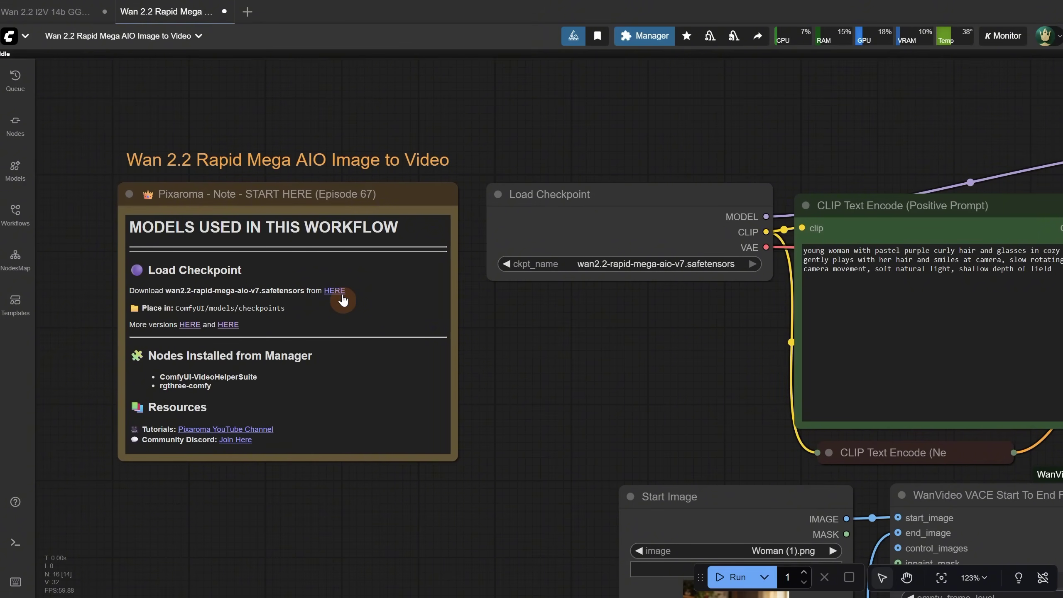
pyautogui.click(275, 304)
pyautogui.click(196, 326)
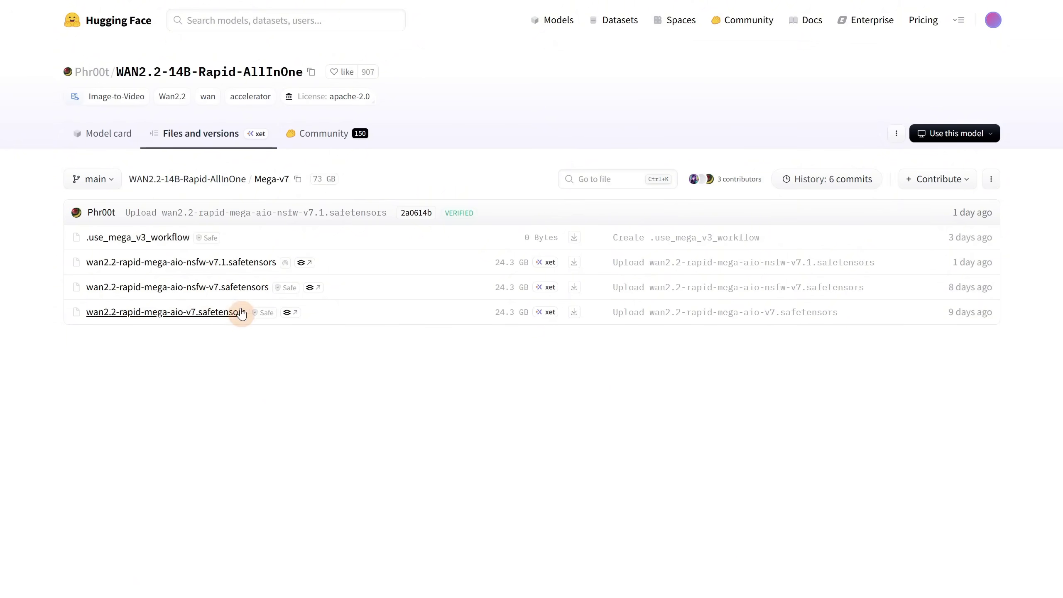
pyautogui.click(197, 139)
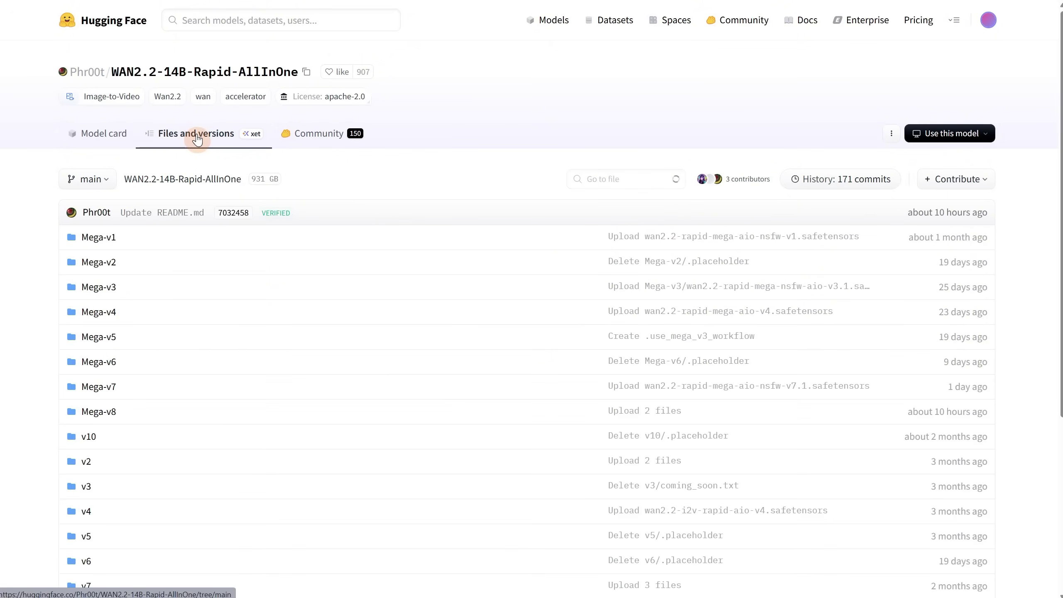
pyautogui.scroll(-4, 222, 161)
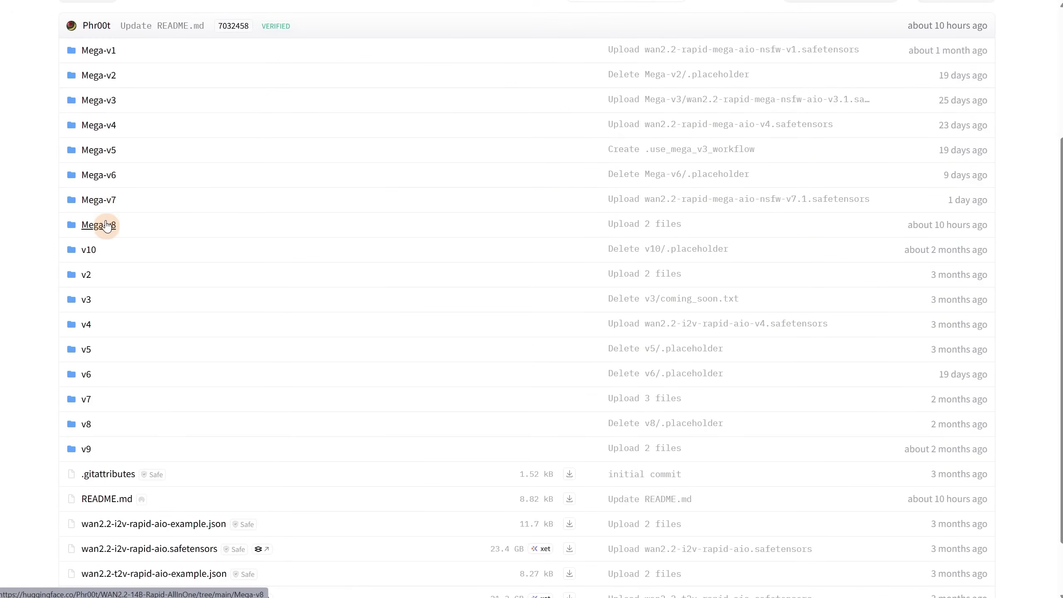
pyautogui.click(107, 225)
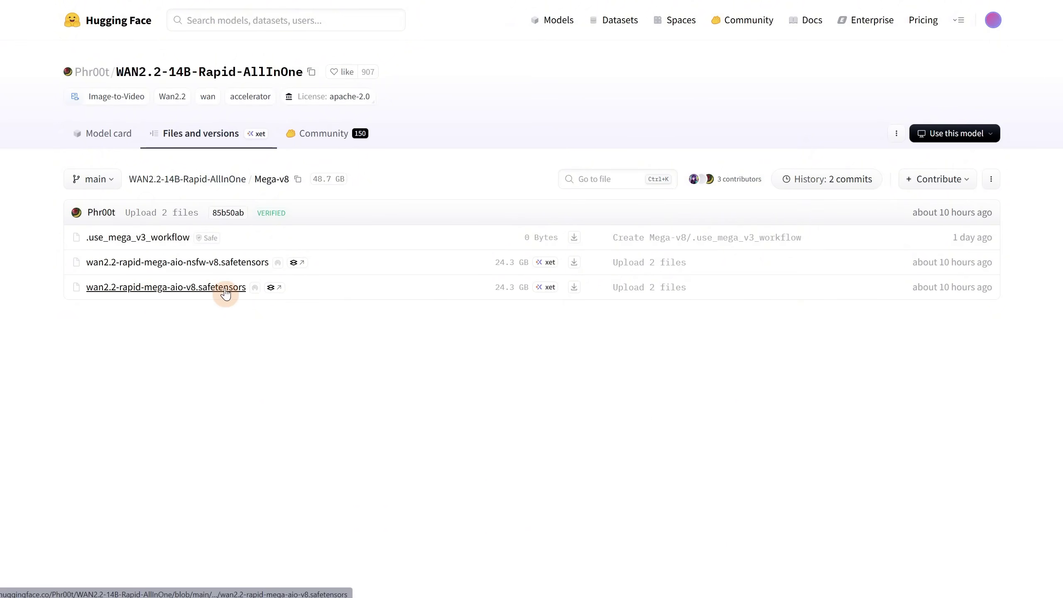
# Leave the Mega-v8 folder and read the model card's MEGA usage instructions and version changelog
pyautogui.hotkey('alt', 'Left')
pyautogui.scroll(-20, 493, 368)
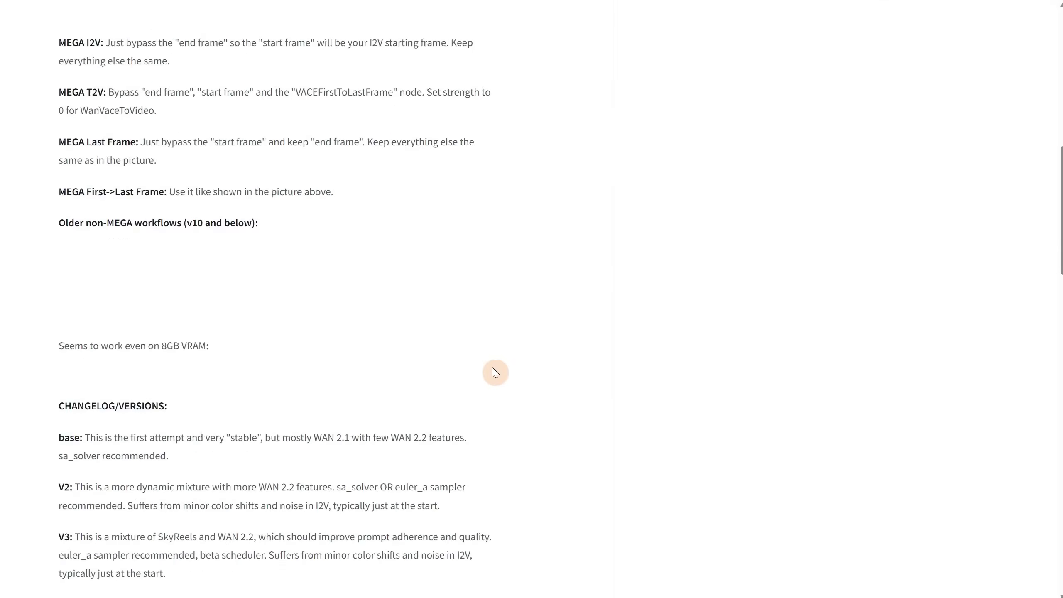
pyautogui.scroll(2, 498, 363)
pyautogui.scroll(-8, 183, 319)
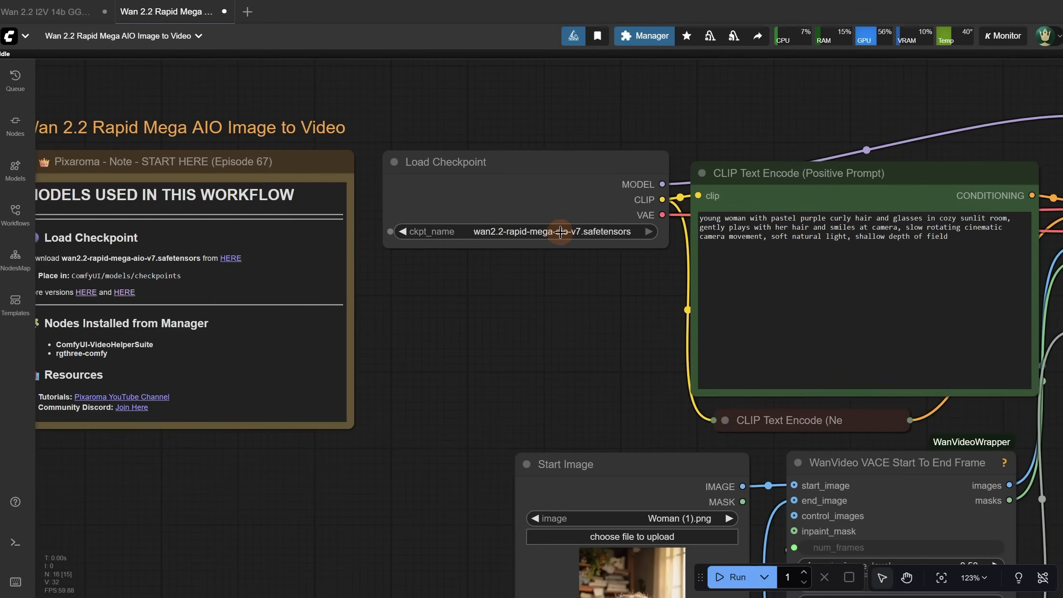
# Examine the Start Image, VACE Start To End Frame and Length nodes, the resolutions note, the positive prompt and the KSampler
pyautogui.scroll(-3, 587, 274)
pyautogui.moveTo(586, 271); pyautogui.dragTo(347, 172)
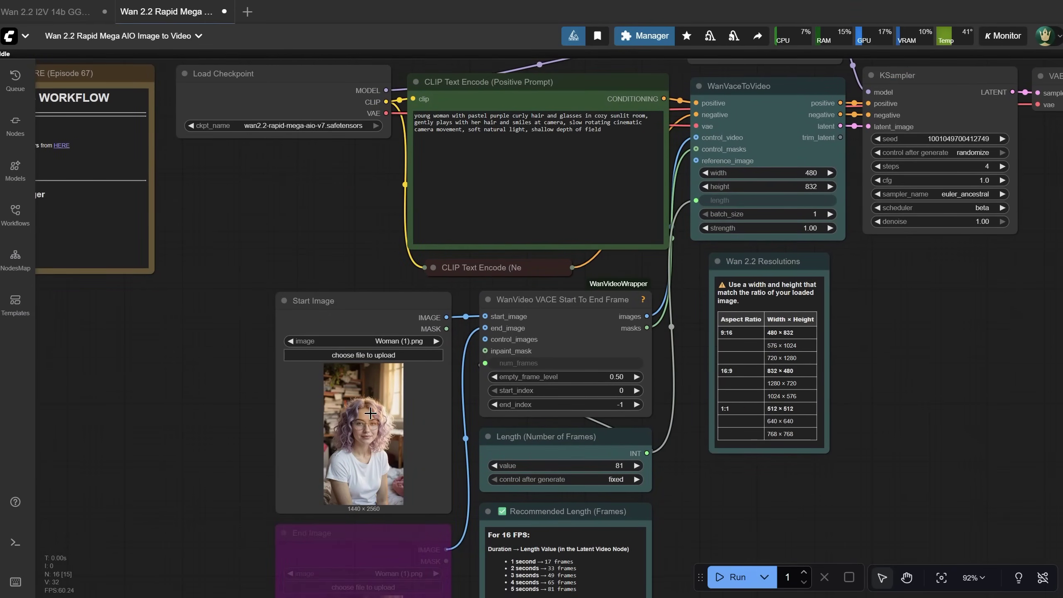
pyautogui.scroll(2, 379, 426)
pyautogui.scroll(-2, 383, 403)
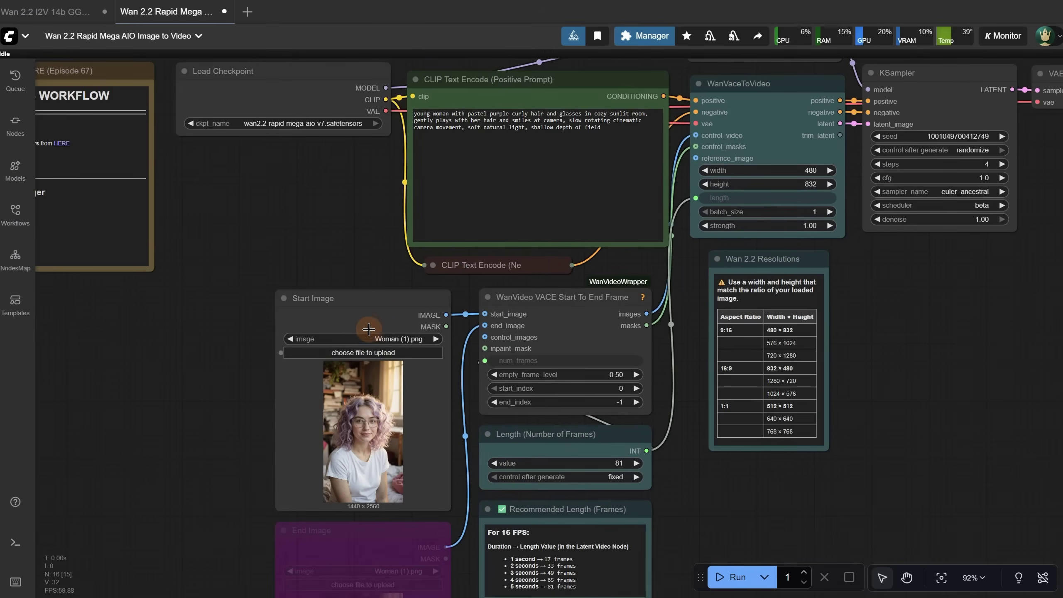
pyautogui.scroll(2, 690, 479)
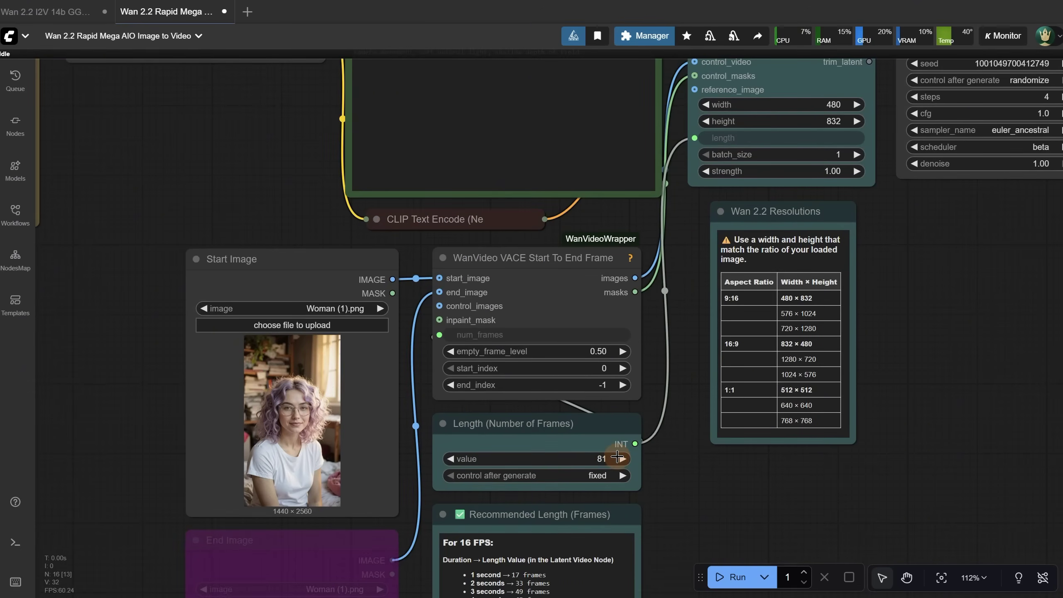
pyautogui.scroll(-5, 669, 448)
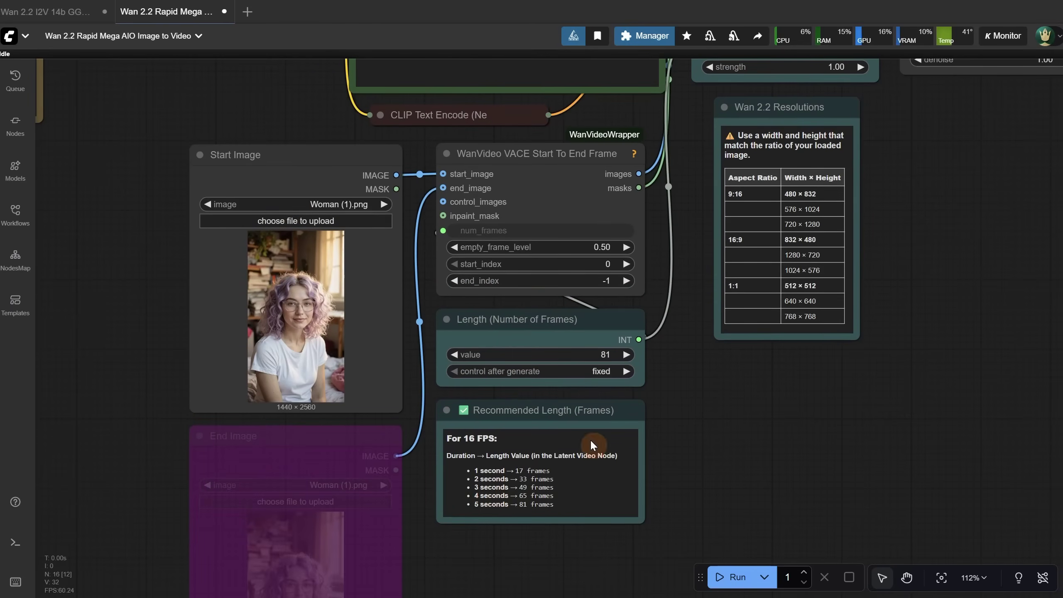
pyautogui.scroll(10, 727, 395)
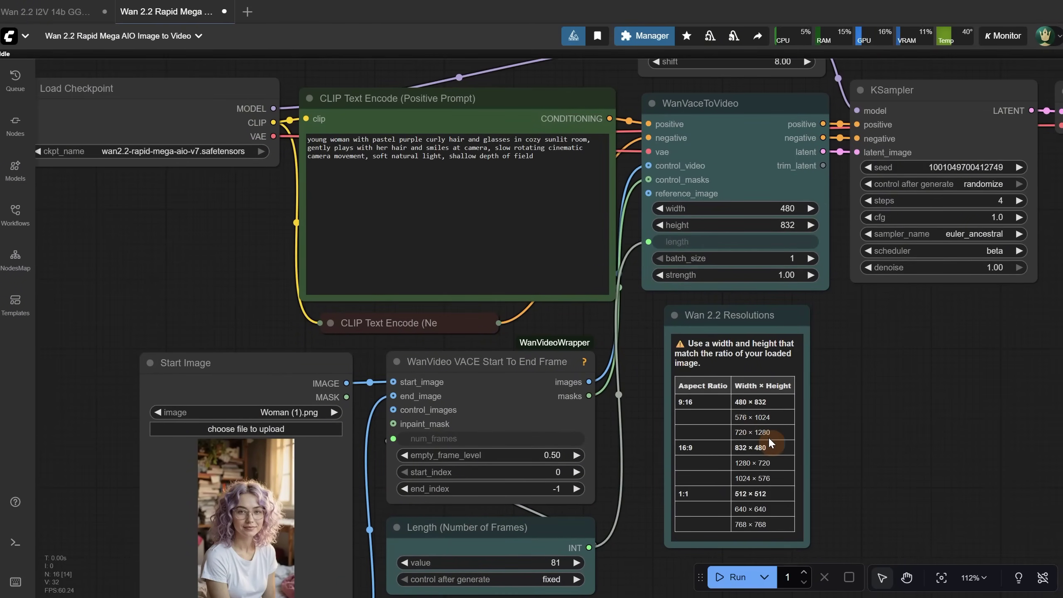
pyautogui.scroll(1, 628, 293)
pyautogui.scroll(4, 560, 181)
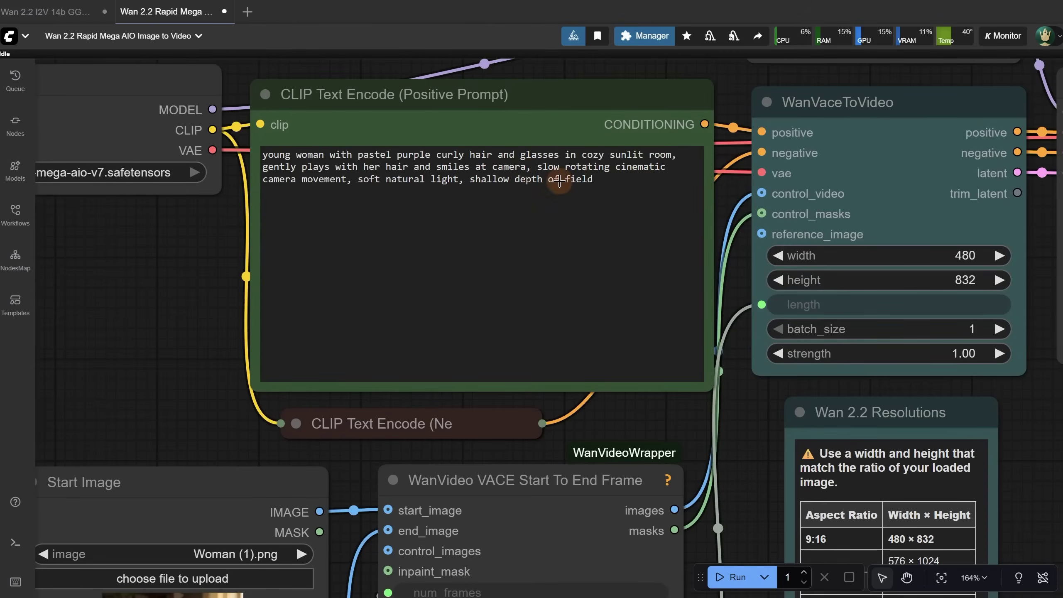
pyautogui.scroll(-8, 521, 202)
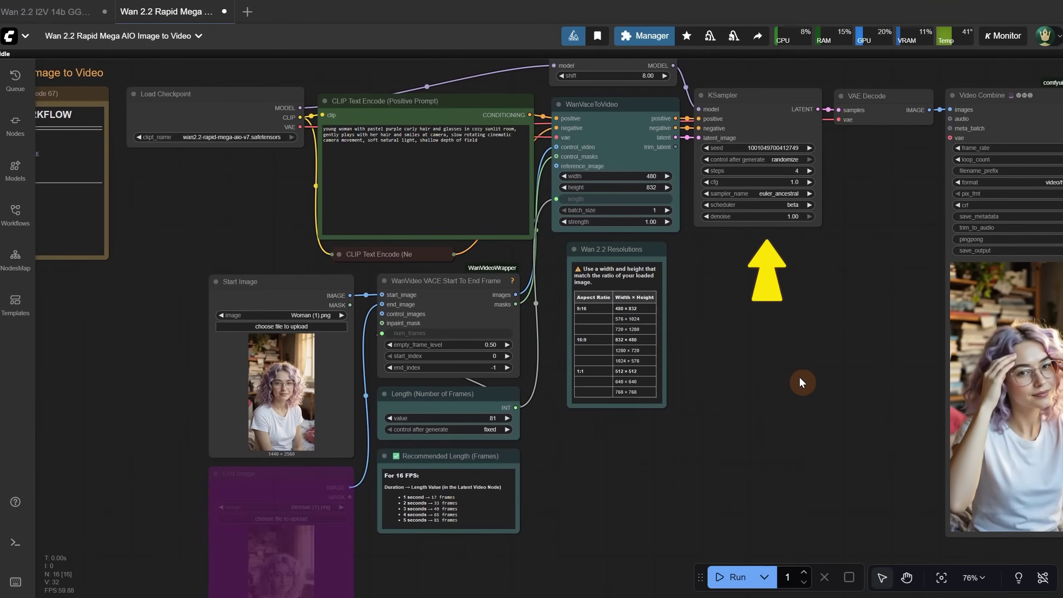
# Turn off bypass on the End Image node and load Woman2.jpg into it
pyautogui.moveTo(800, 380)
pyautogui.mouseDown()
pyautogui.moveTo(616, 340)
pyautogui.moveTo(788, 378)
pyautogui.mouseUp()
pyautogui.scroll(5, 150, 146)
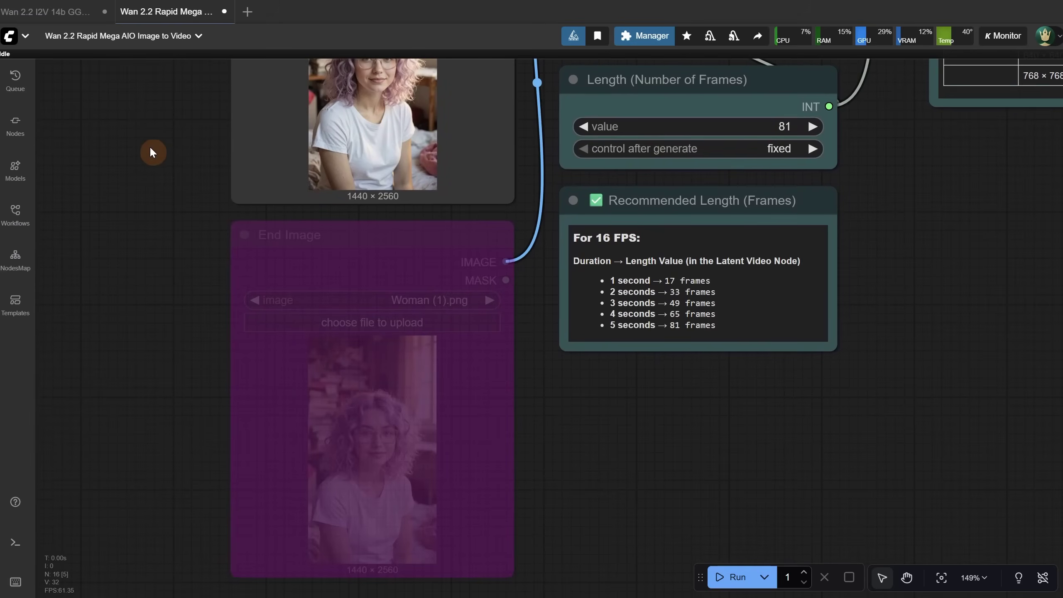
pyautogui.click(253, 222)
pyautogui.rightClick(354, 243)
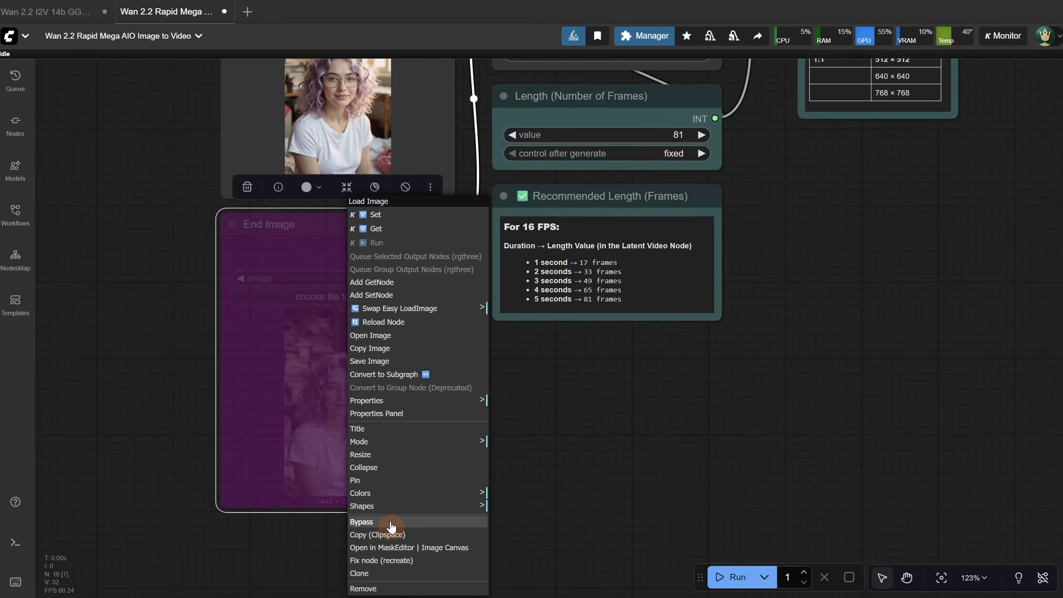
pyautogui.click(383, 529)
pyautogui.click(348, 301)
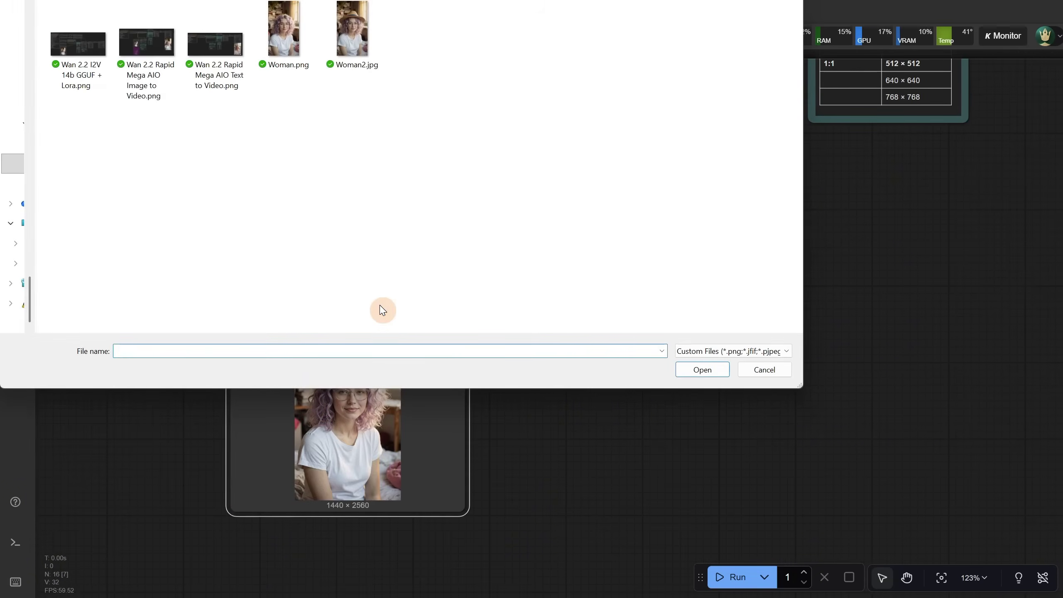
pyautogui.doubleClick(361, 65)
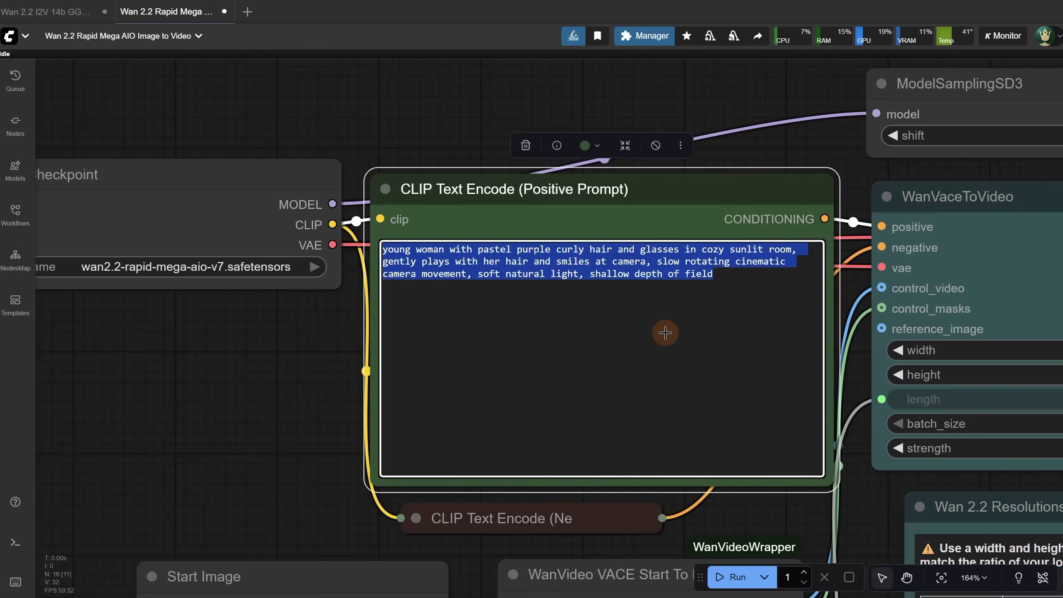
# Replace the positive prompt with "the woman is adding a hat on her head and smile"
pyautogui.write('the woman is adding a hat on her head and smile')
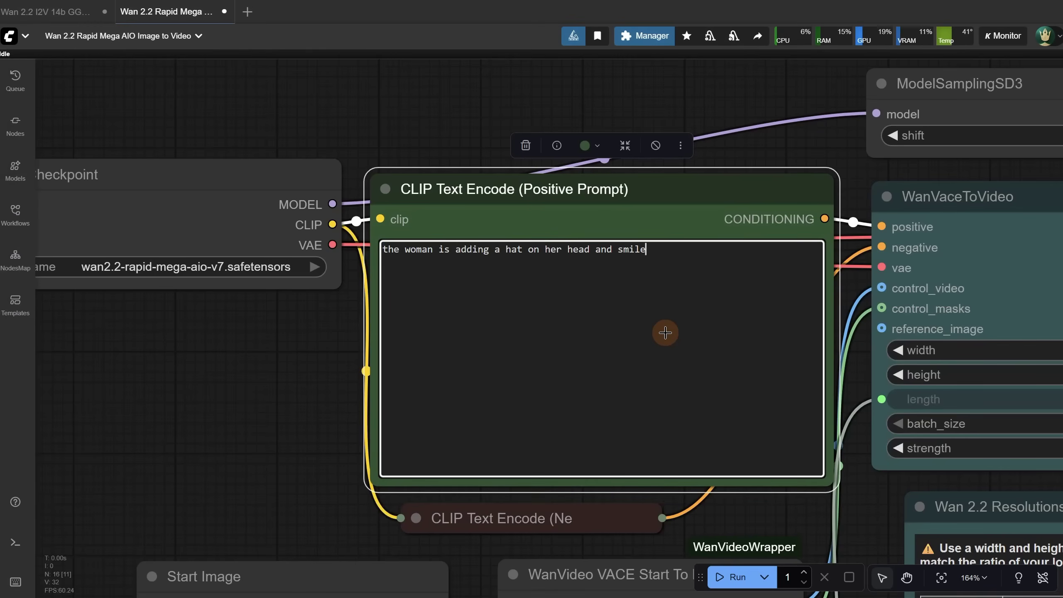
# Open the workflow file Wan 2.2 Rapid Mega AIO Text to Video.json
pyautogui.scroll(-5, 638, 257)
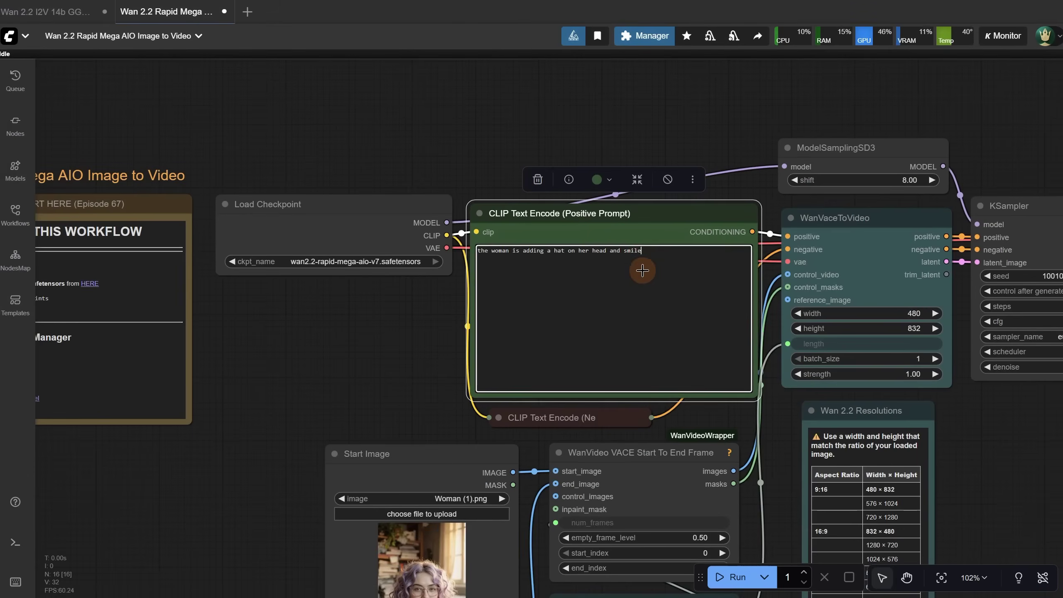
pyautogui.moveTo(1004, 482); pyautogui.dragTo(802, 370)
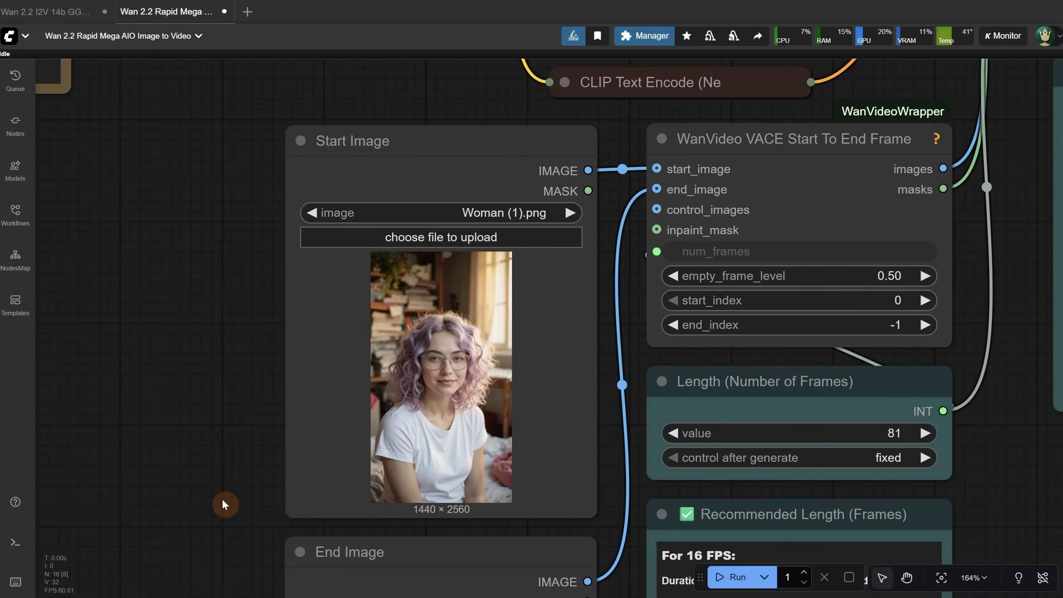
pyautogui.moveTo(222, 499); pyautogui.dragTo(171, 159)
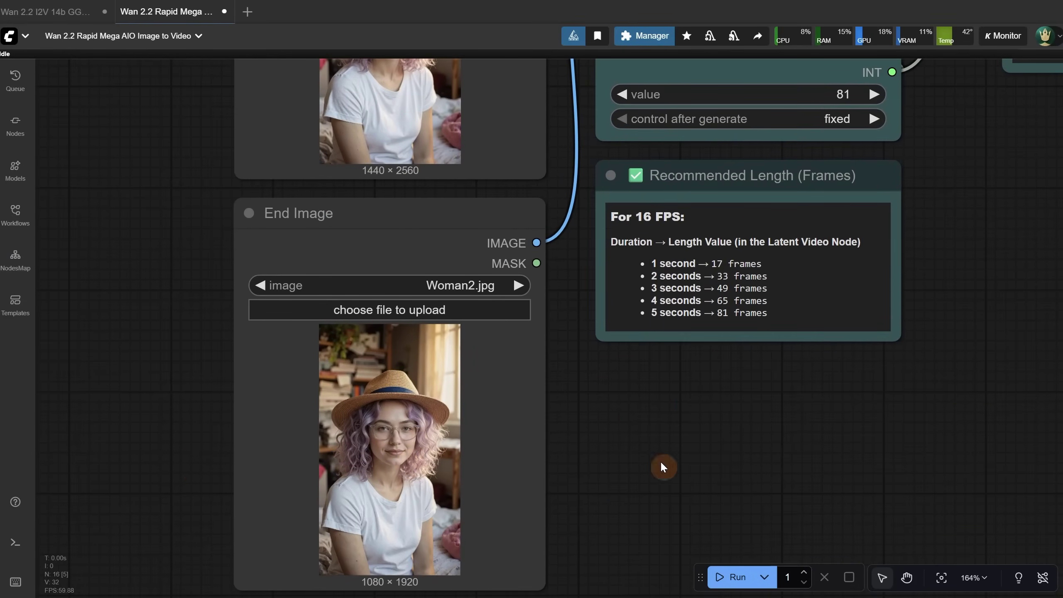
pyautogui.scroll(-3, 663, 467)
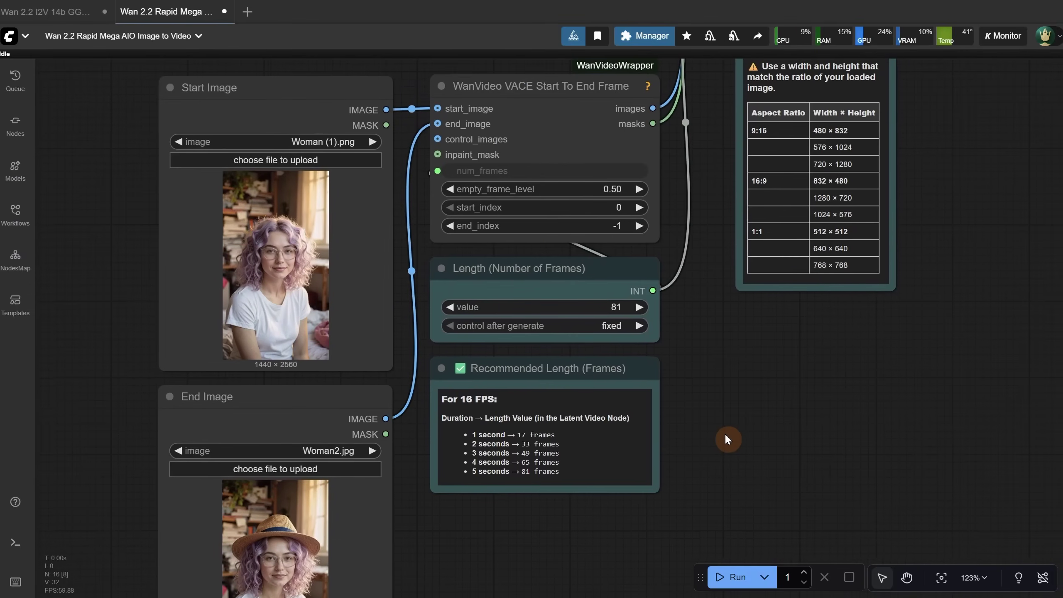
pyautogui.scroll(-2, 753, 428)
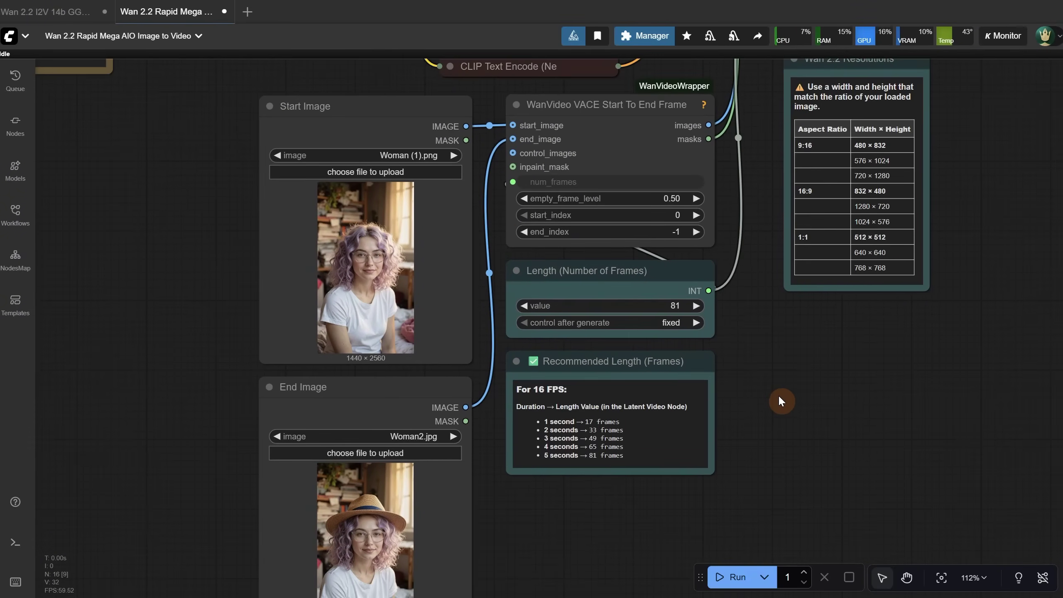
pyautogui.scroll(-1, 778, 395)
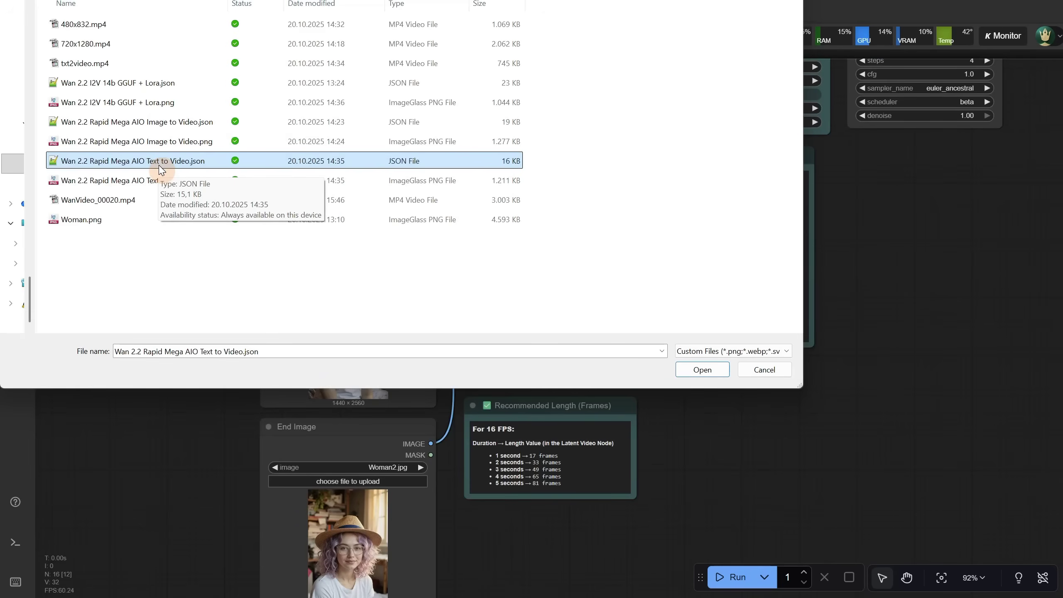
pyautogui.doubleClick(161, 160)
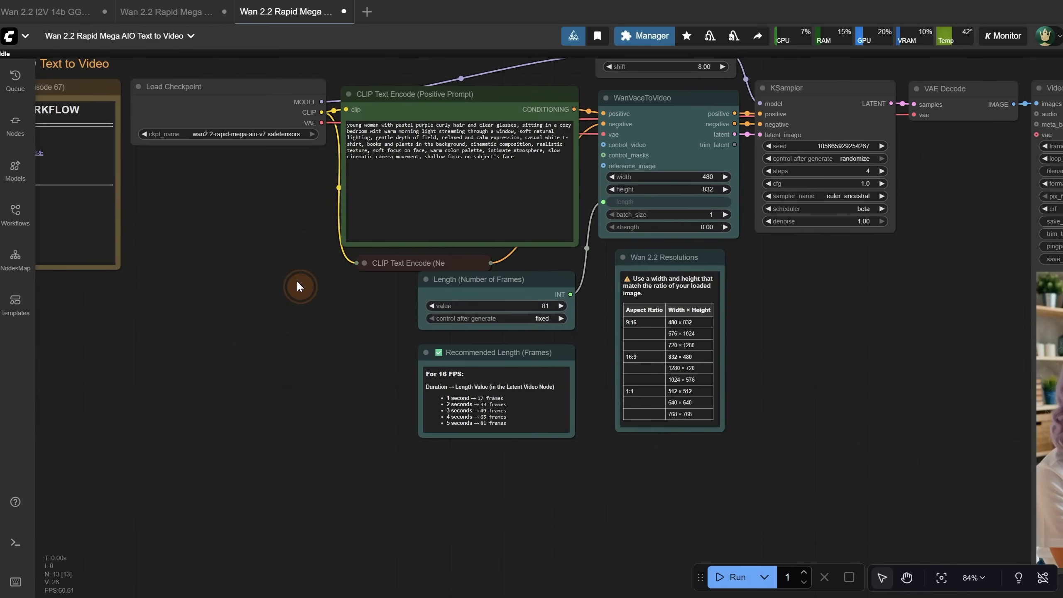
# In the Image to Video workflow, delete the Start Image, End Image and WanVideo VACE Start To End Frame nodes
pyautogui.click(167, 12)
pyautogui.click(272, 270)
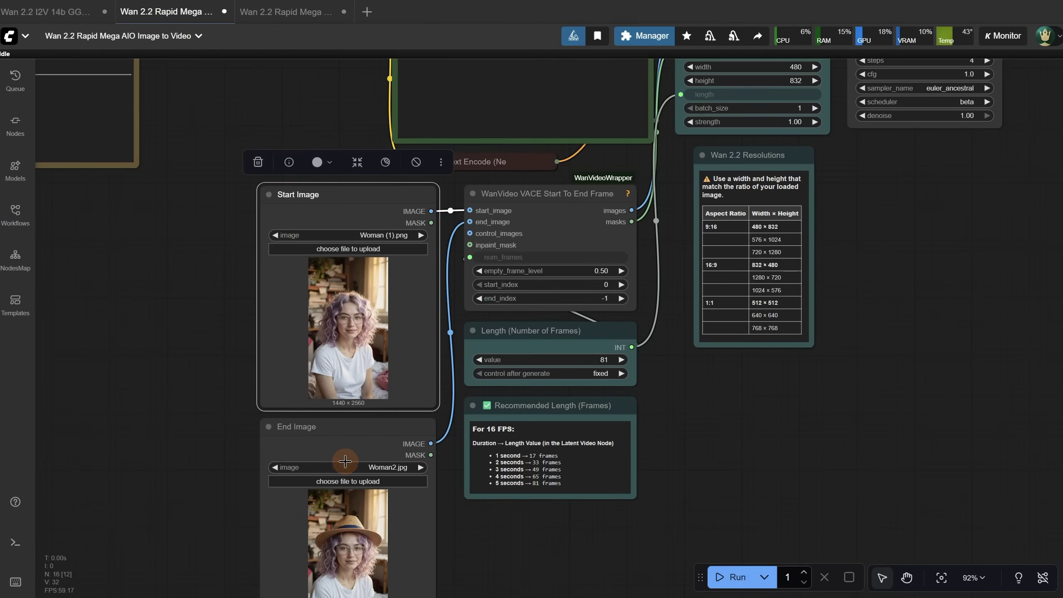
pyautogui.keyDown('shift'); pyautogui.click(344, 440); pyautogui.keyUp('shift')
pyautogui.press('Delete')
pyautogui.click(526, 214)
pyautogui.press('Delete')
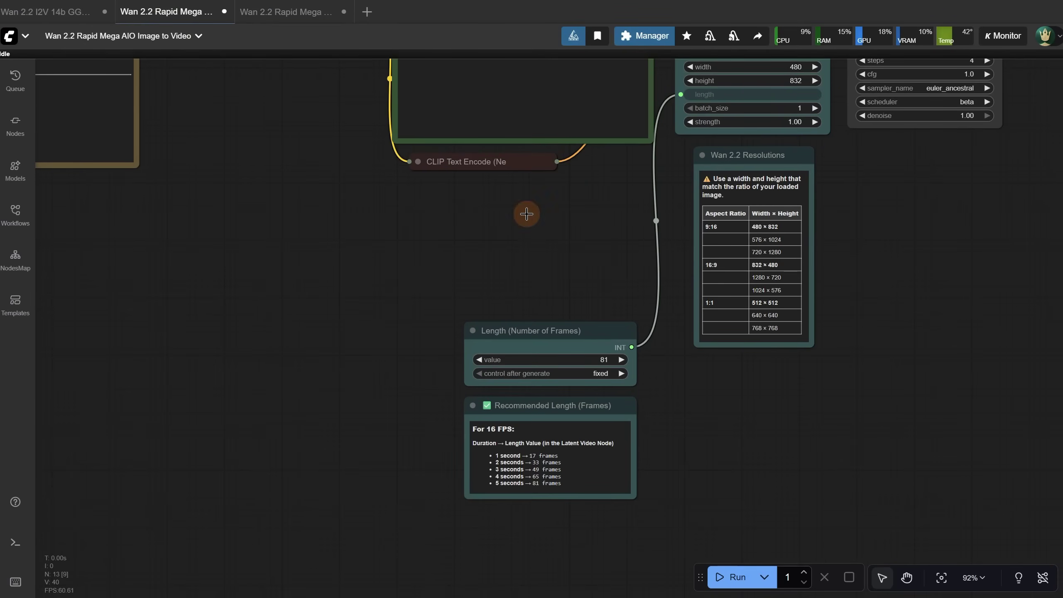
pyautogui.moveTo(844, 323); pyautogui.dragTo(757, 393)
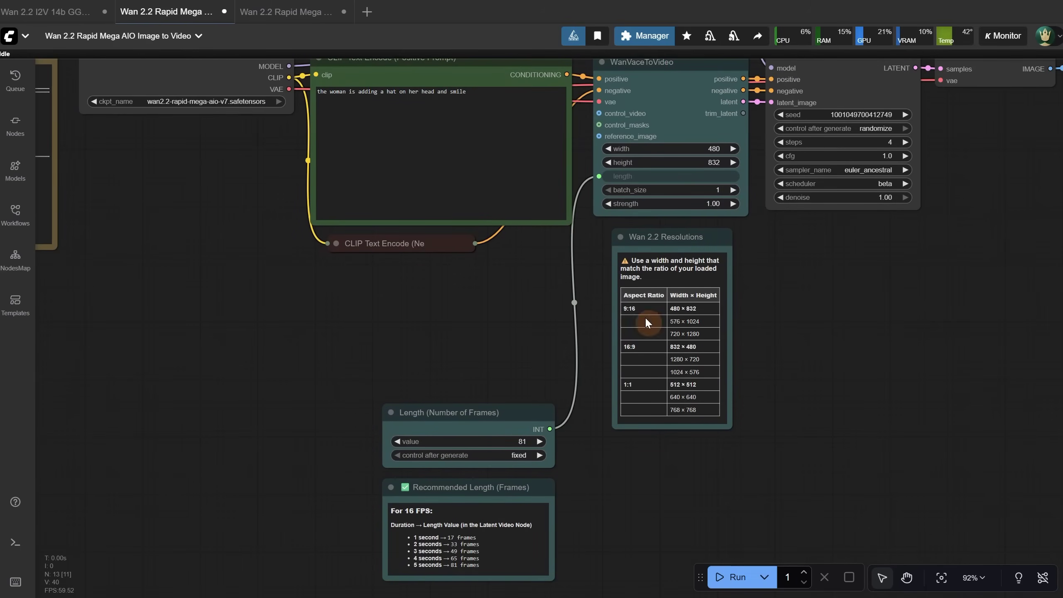
# Switch to the Text to Video workflow and examine its prompt, WanVaceToVideo and KSampler settings and the generated video
pyautogui.click(280, 13)
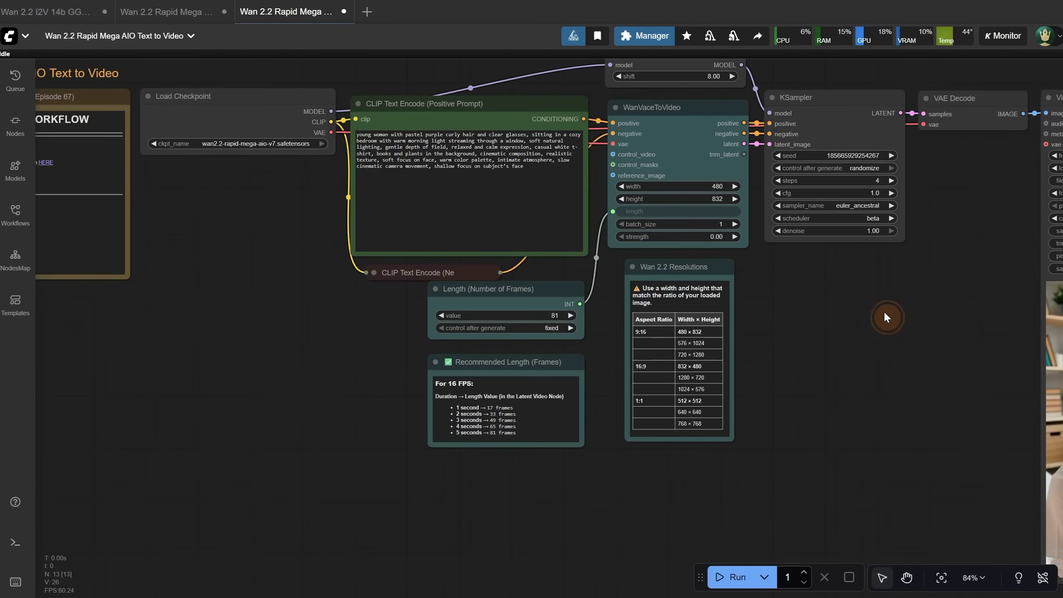
pyautogui.scroll(-3, 781, 360)
pyautogui.scroll(5, 878, 292)
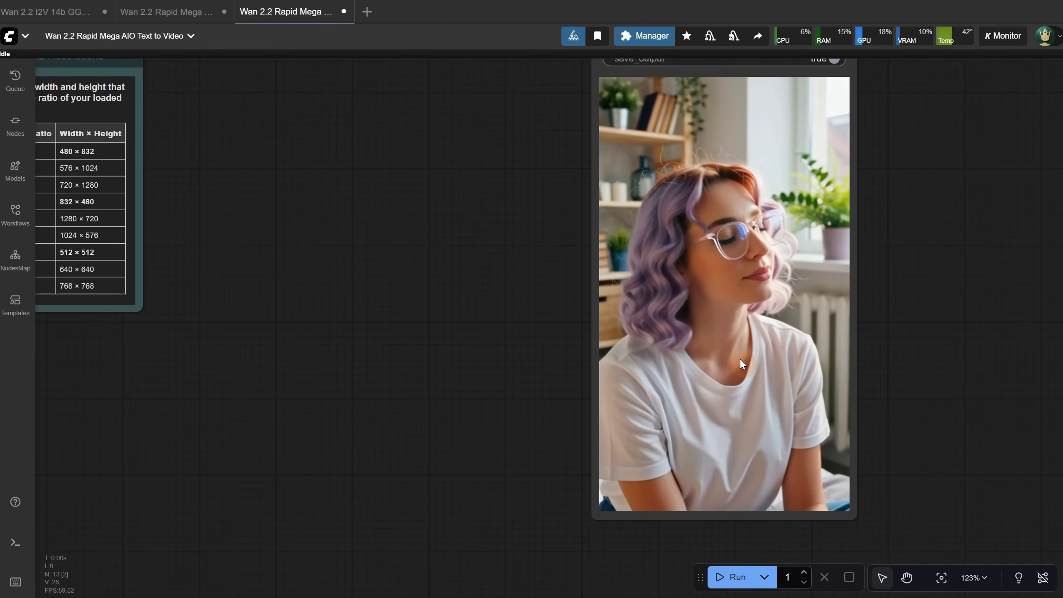
pyautogui.scroll(-3, 315, 199)
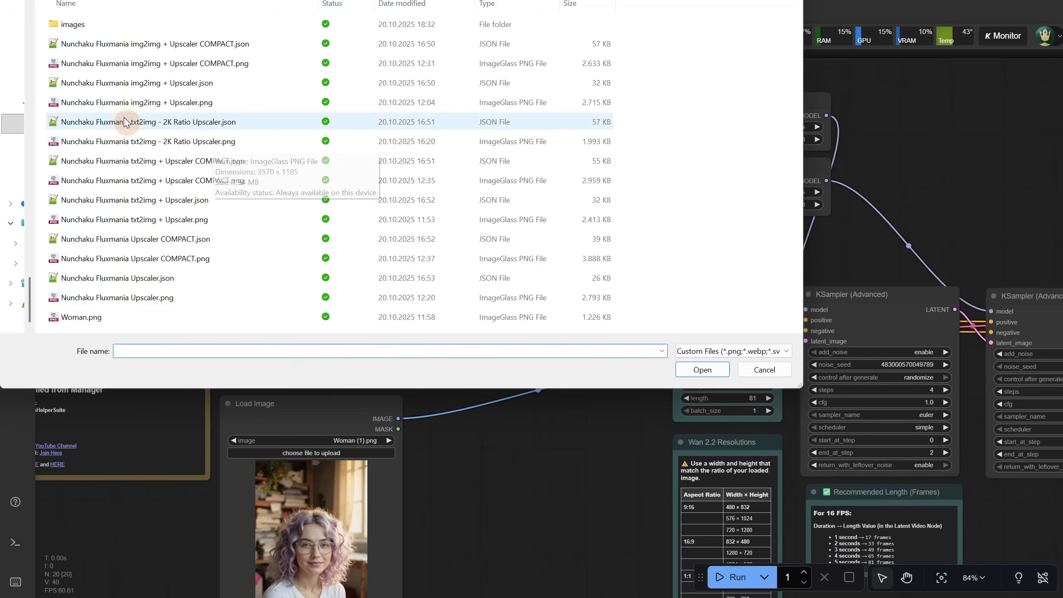
# Open the workflow file Nunchaku Fluxmania txt2img - 2K Ratio Upscaler.json
pyautogui.doubleClick(100, 123)
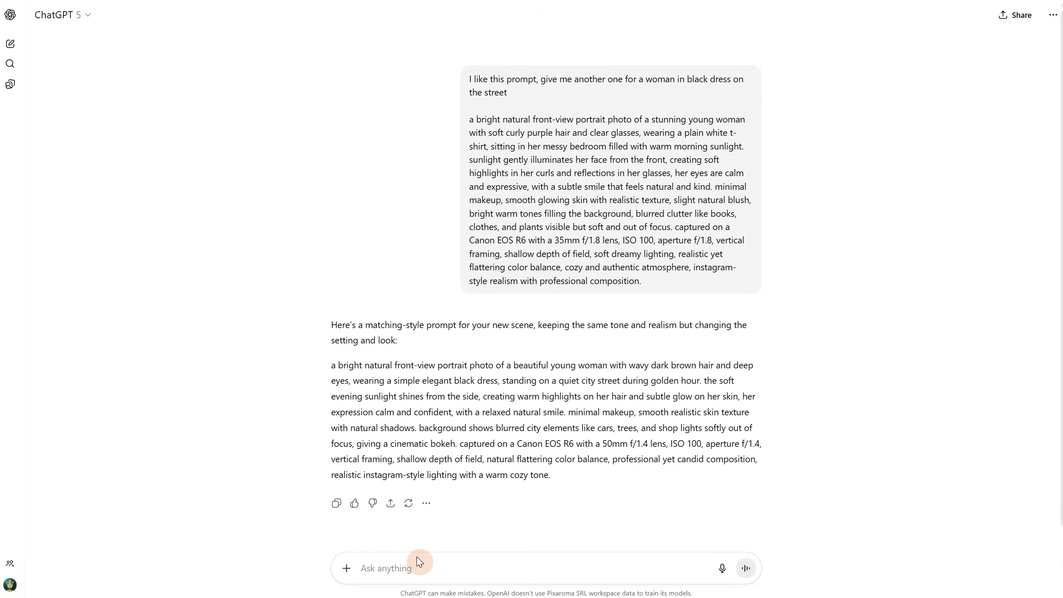
# Ask ChatGPT for a portrait prompt of a witch holding a cute black cat with red eyes, looking at the camera, and select the answer for copying
pyautogui.write(', looking at the camera, the cat has red eyes')
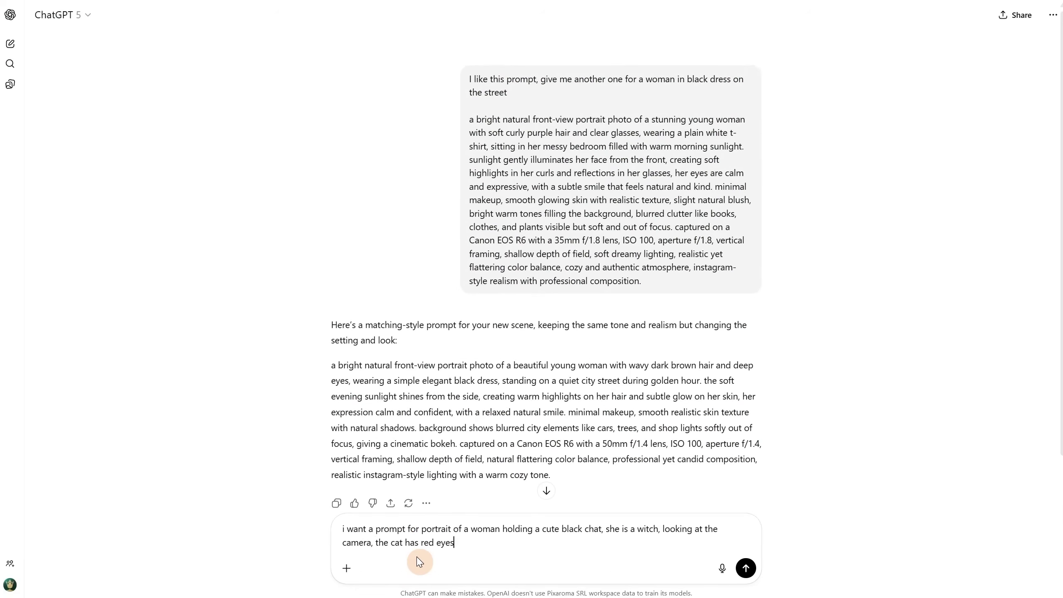
pyautogui.press('Return')
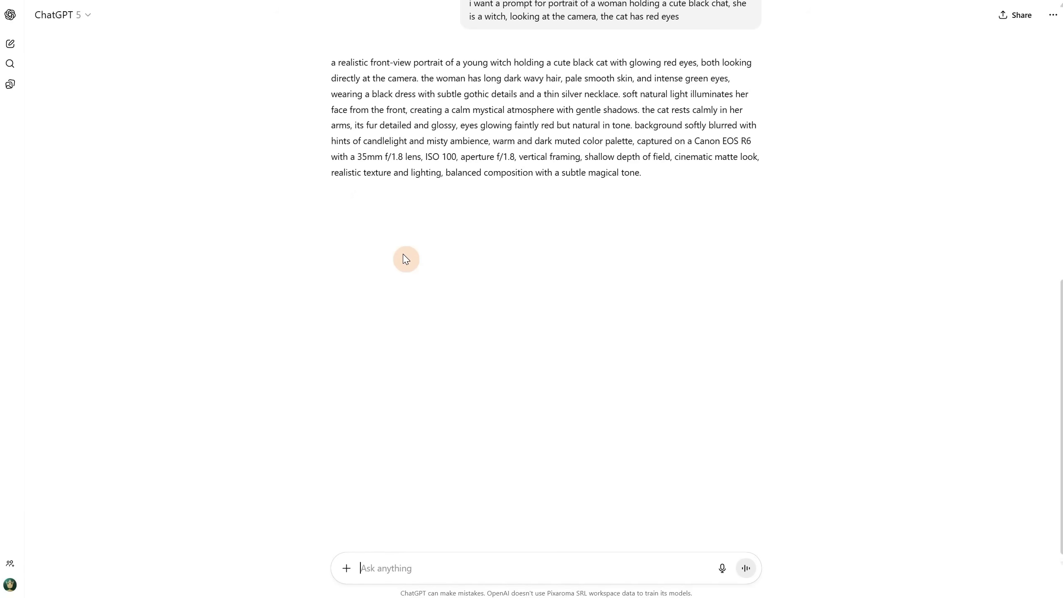
pyautogui.moveTo(323, 59); pyautogui.dragTo(735, 186)
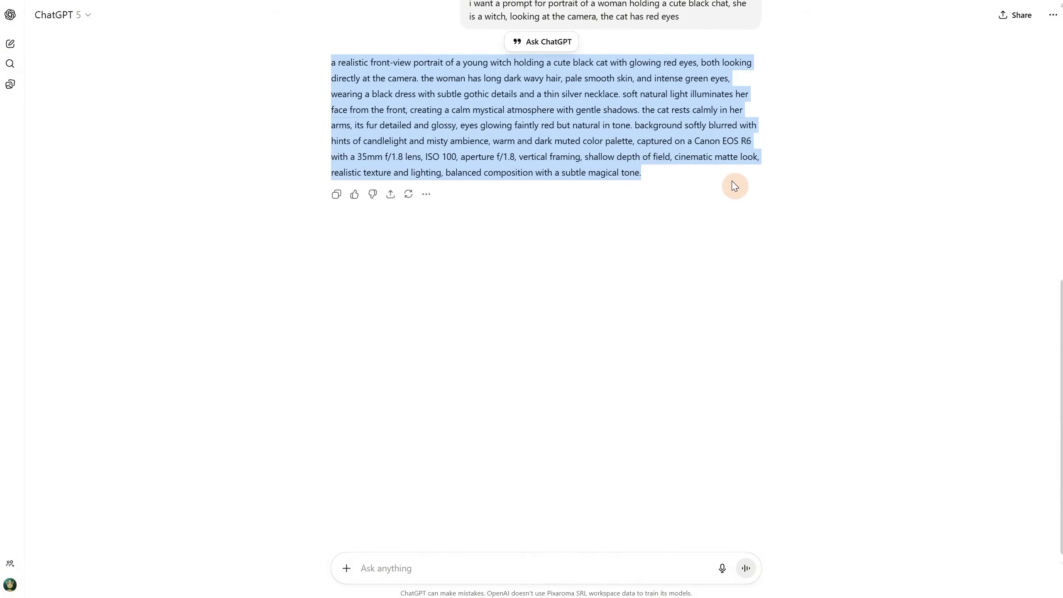
# Generate the image from the witch prompt in the Nunchaku Fluxmania TXT2IMG node and inspect the result up close
pyautogui.click(731, 577)
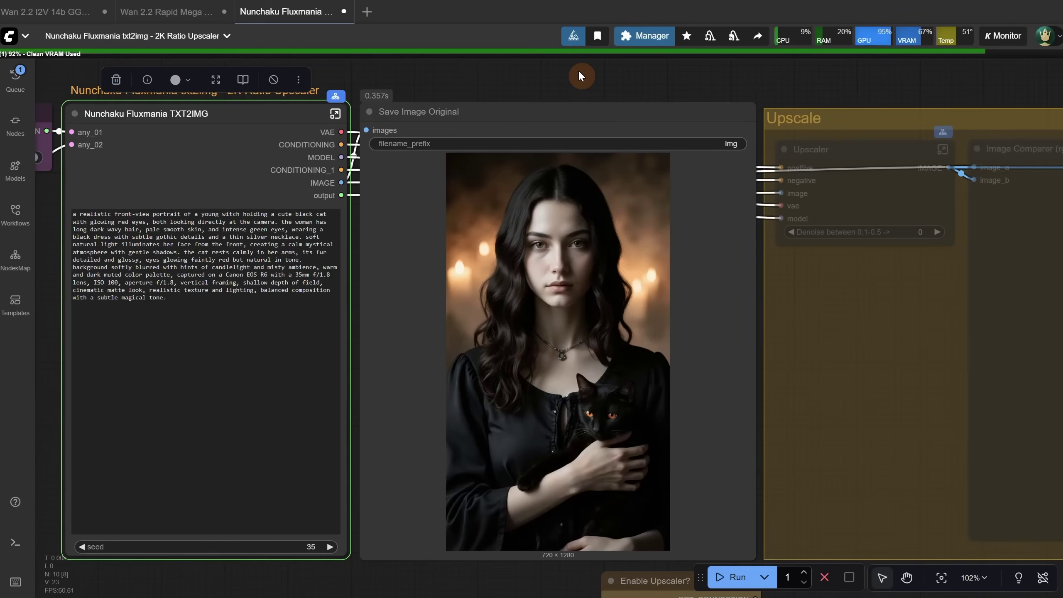
pyautogui.scroll(5, 559, 340)
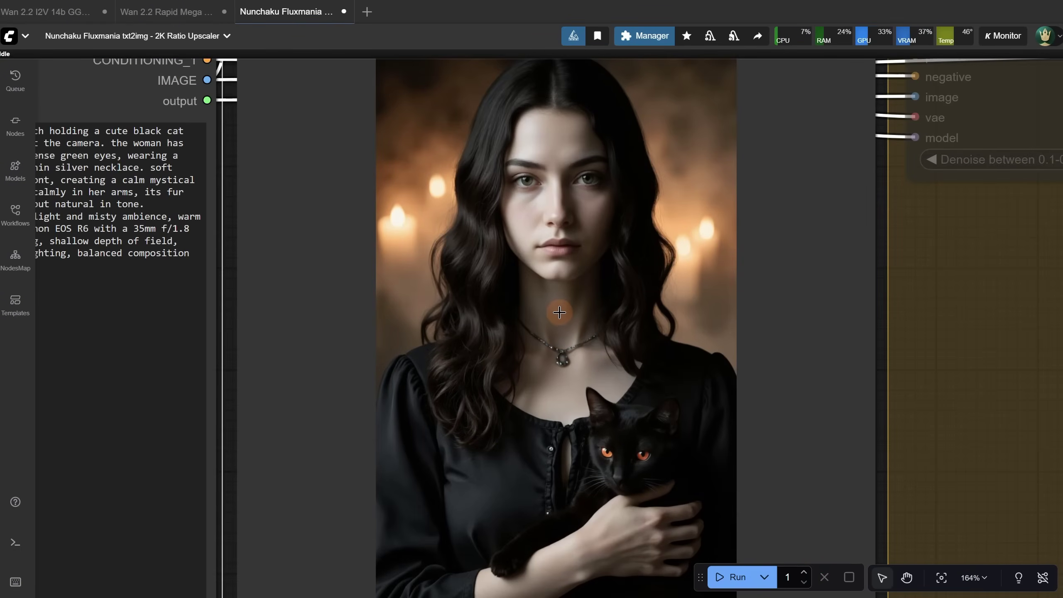
pyautogui.scroll(6, 539, 161)
pyautogui.scroll(-12, 540, 161)
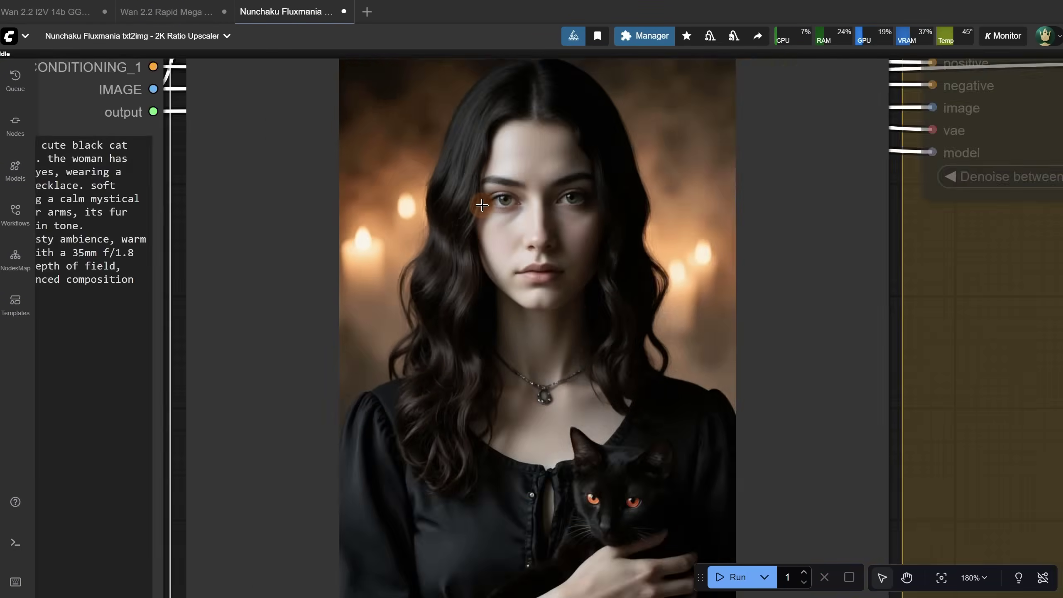
pyautogui.scroll(1, 526, 192)
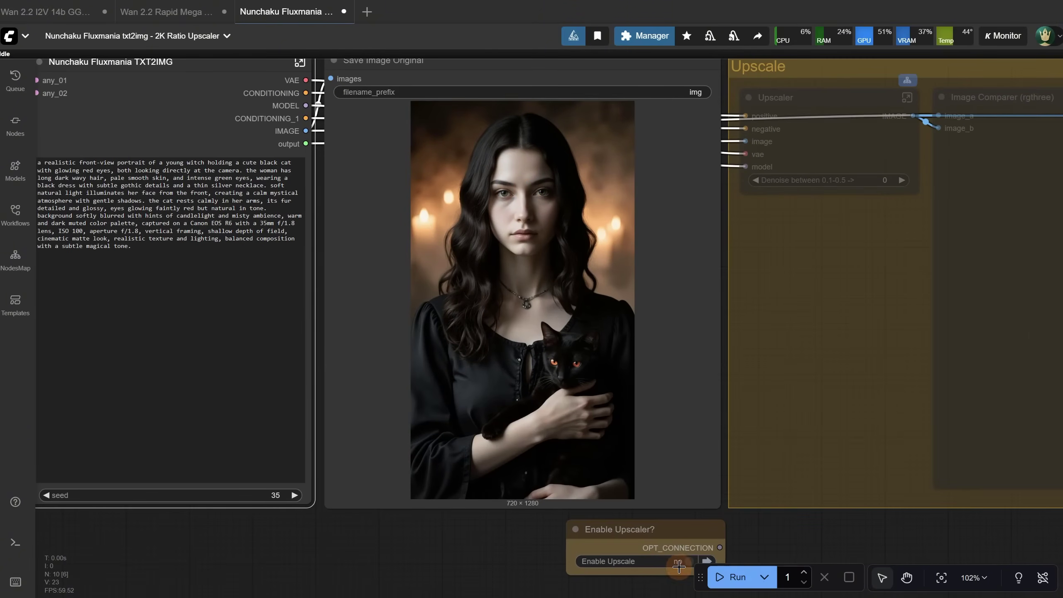
# Enable the upscaler, run the workflow again and compare the original with the upscaled image in the Image Comparer
pyautogui.click(686, 561)
pyautogui.click(731, 577)
pyautogui.moveTo(804, 515); pyautogui.dragTo(470, 552)
pyautogui.scroll(12, 837, 256)
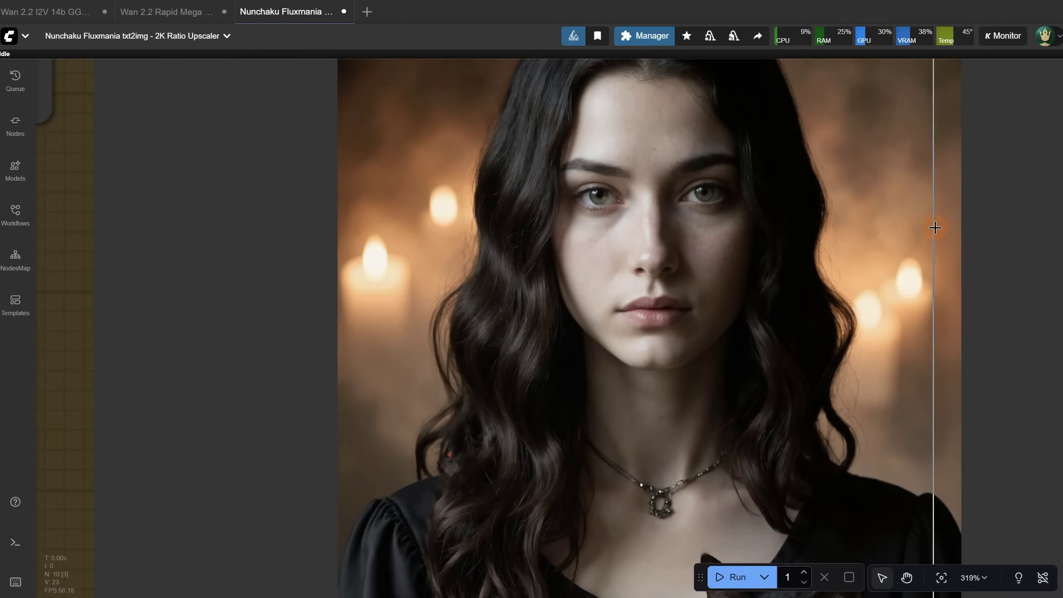
pyautogui.scroll(-1, 938, 224)
pyautogui.scroll(4, 916, 214)
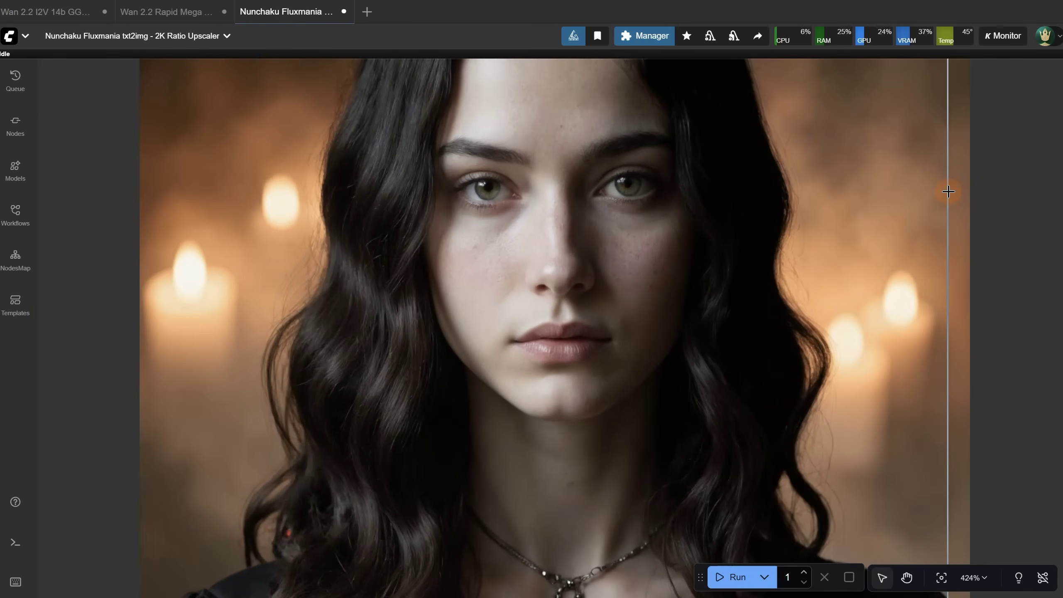
pyautogui.scroll(-5, 905, 169)
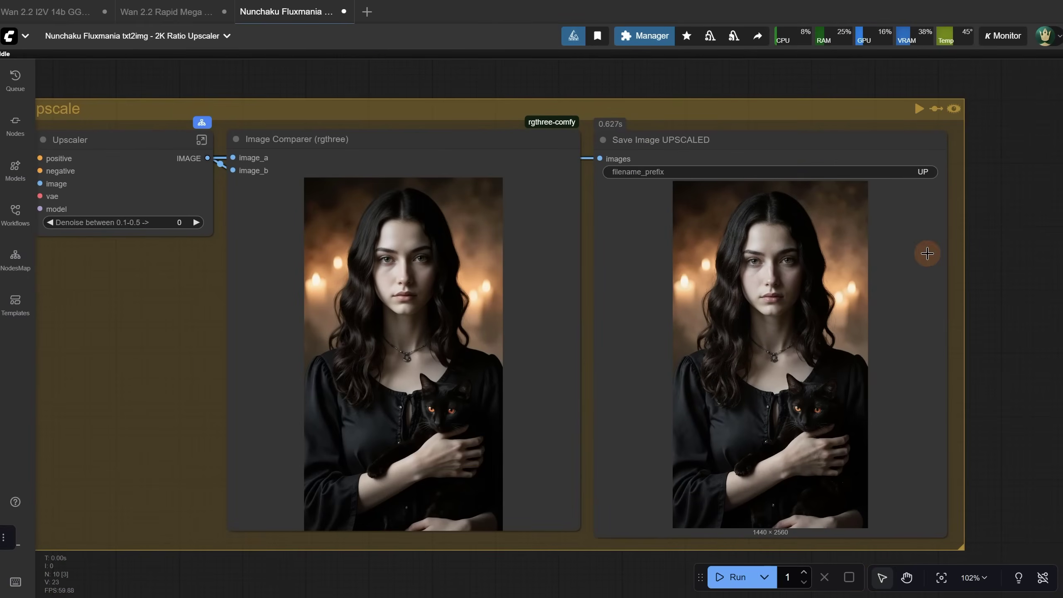
# Copy the upscaled witch portrait from the Save Image UPSCALED node
pyautogui.click(749, 347)
pyautogui.rightClick(749, 347)
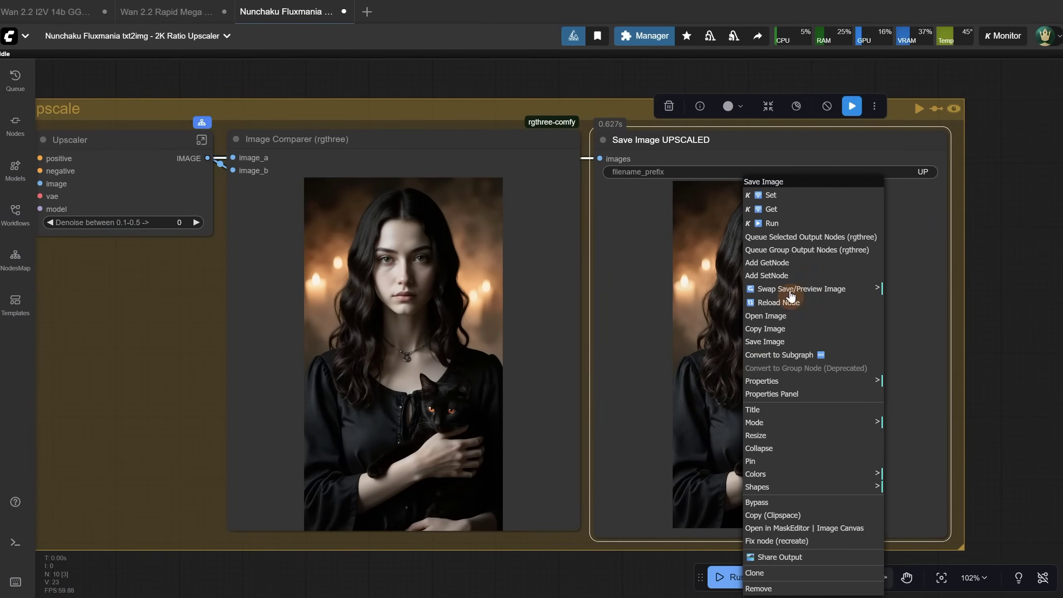
pyautogui.click(784, 334)
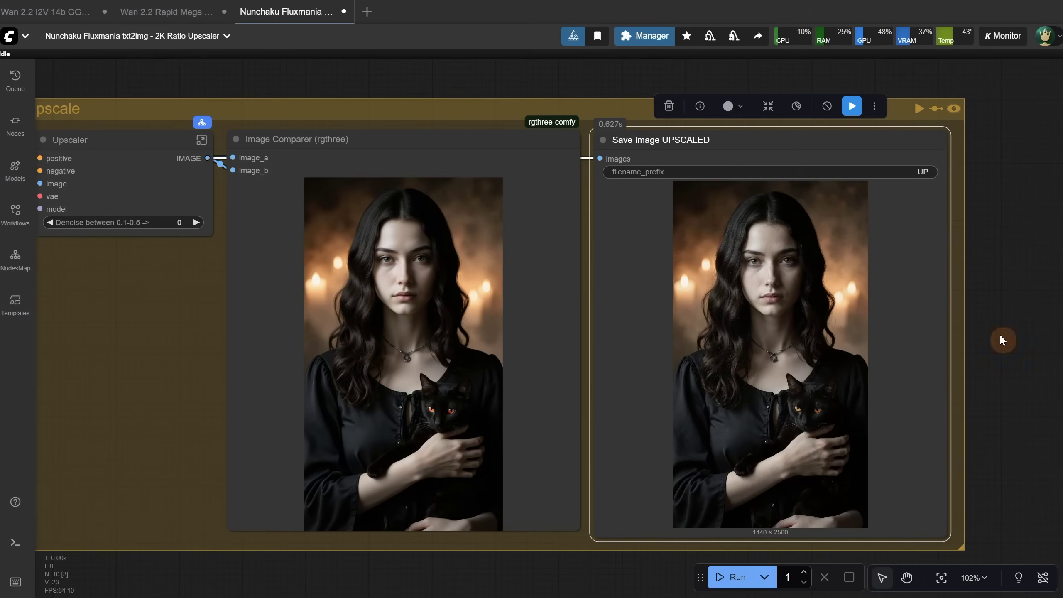
# Switch to the Wan 2.2 Rapid Mega AIO Image to Video workflow and paste the copied portrait into the Start Image node
pyautogui.click(133, 11)
pyautogui.scroll(3, 368, 308)
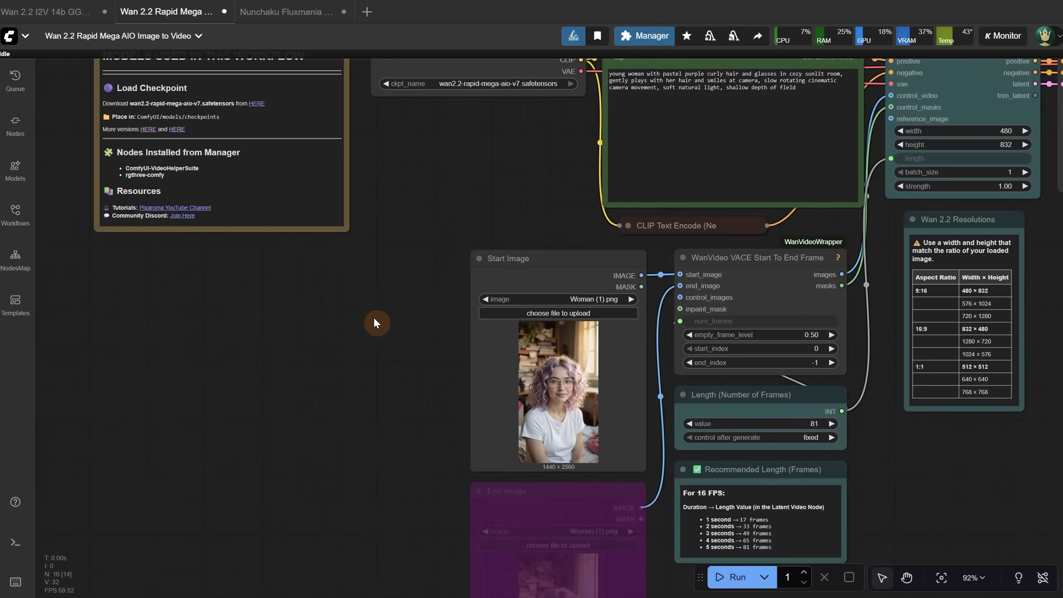
pyautogui.moveTo(377, 307); pyautogui.dragTo(241, 311)
pyautogui.scroll(9, 389, 360)
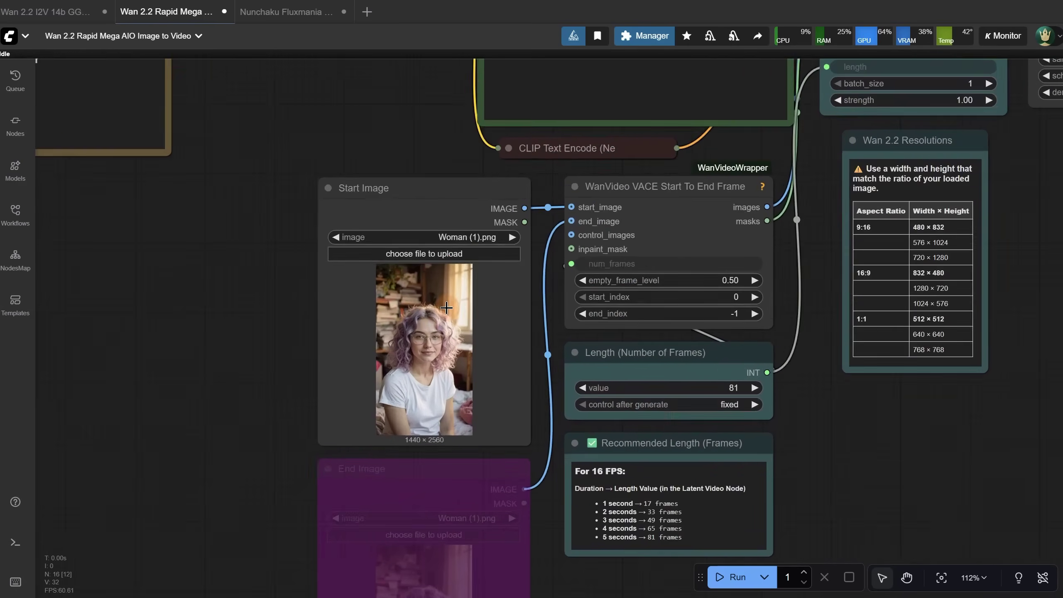
pyautogui.scroll(-3, 388, 369)
pyautogui.click(388, 369)
pyautogui.hotkey('ctrl', 'v')
pyautogui.scroll(-6, 389, 366)
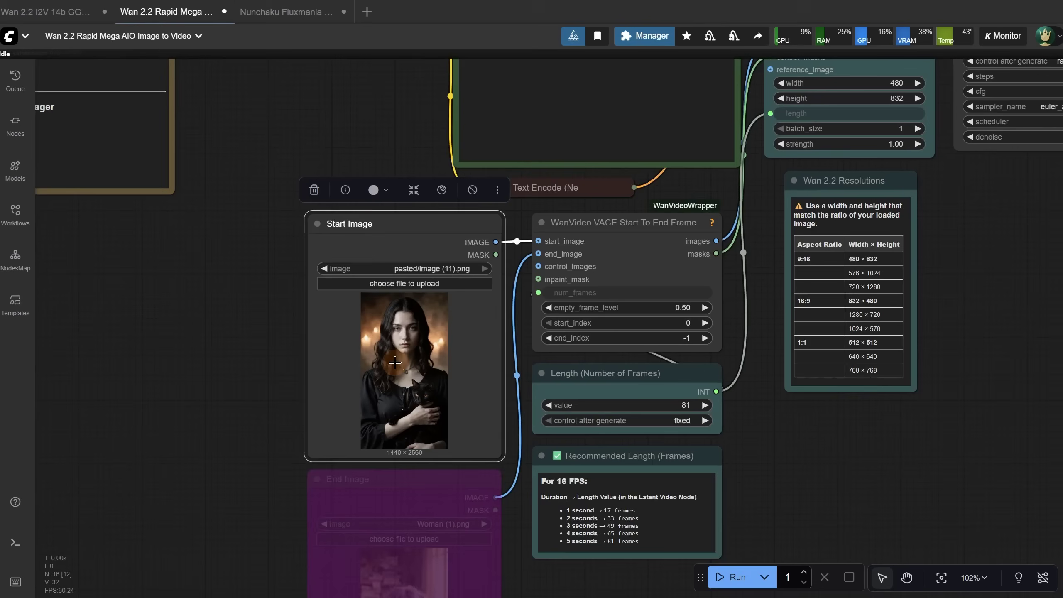
# Attach the portrait to a new ChatGPT chat and send "I need a view prompt for this woman, for model like wan 2.2"
pyautogui.moveTo(380, 110); pyautogui.dragTo(314, 237)
pyautogui.scroll(1, 236, 317)
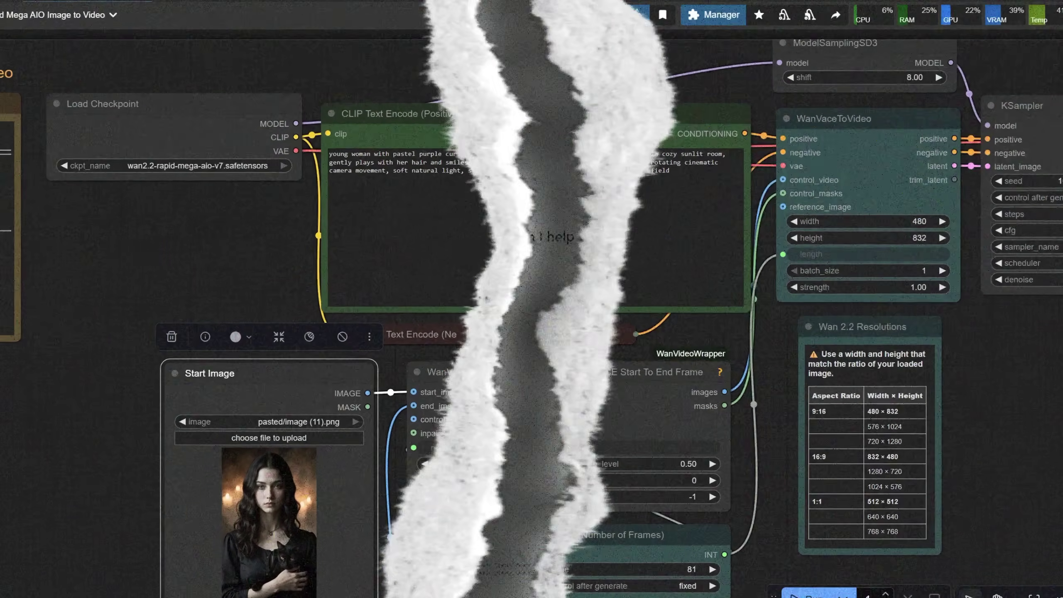
pyautogui.click(419, 270)
pyautogui.hotkey('ctrl', 'v')
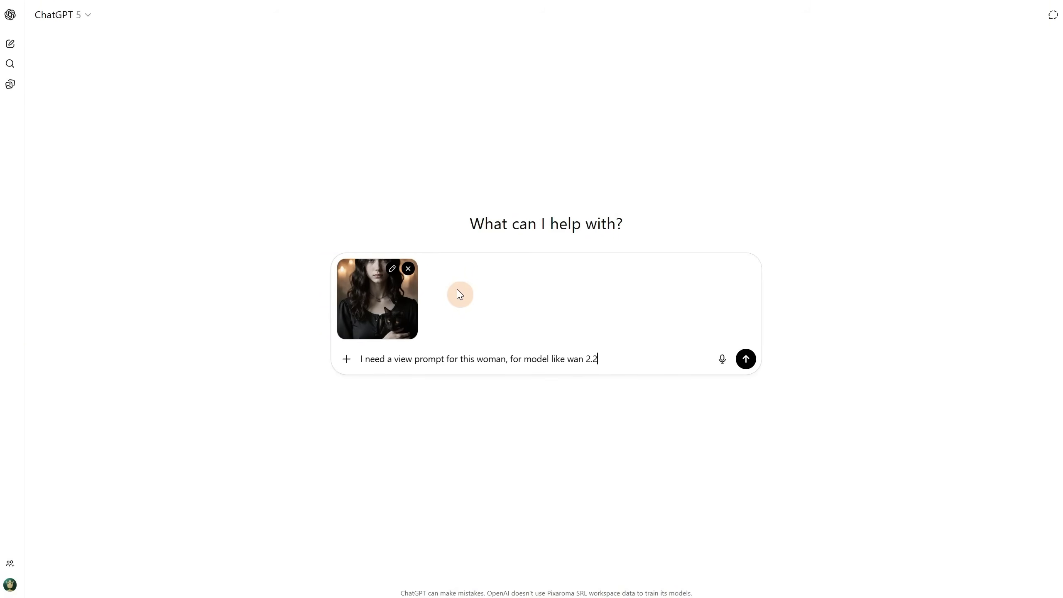
pyautogui.press('Return')
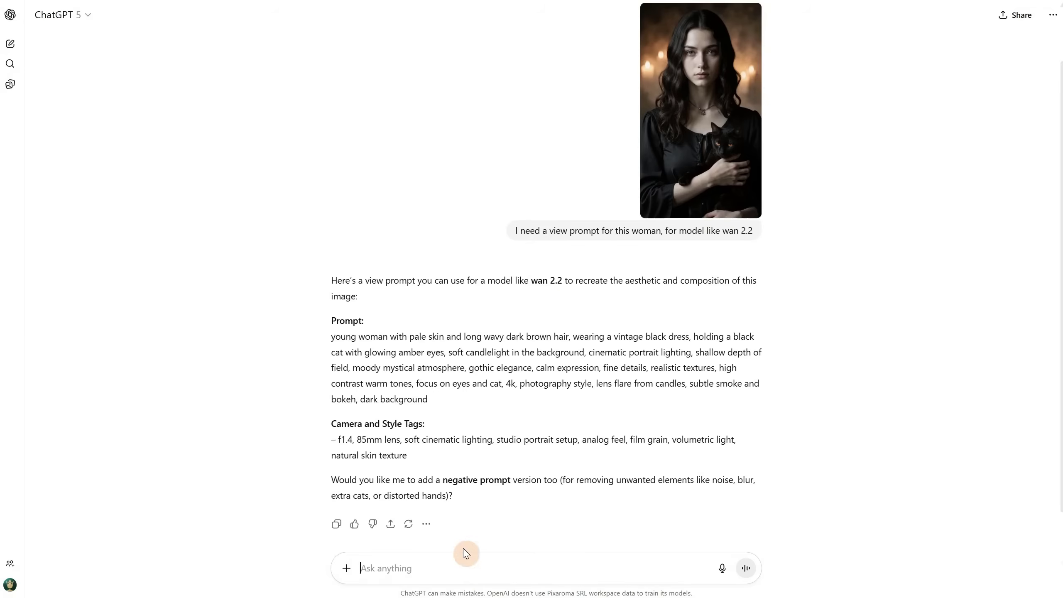
# Ask ChatGPT for only one prompt combining camera and movement, then take the copied answer back to the Image to Video workflow in ComfyUI
pyautogui.write('i want camera and movement all in one prompt, only give the prompt')
pyautogui.press('Return')
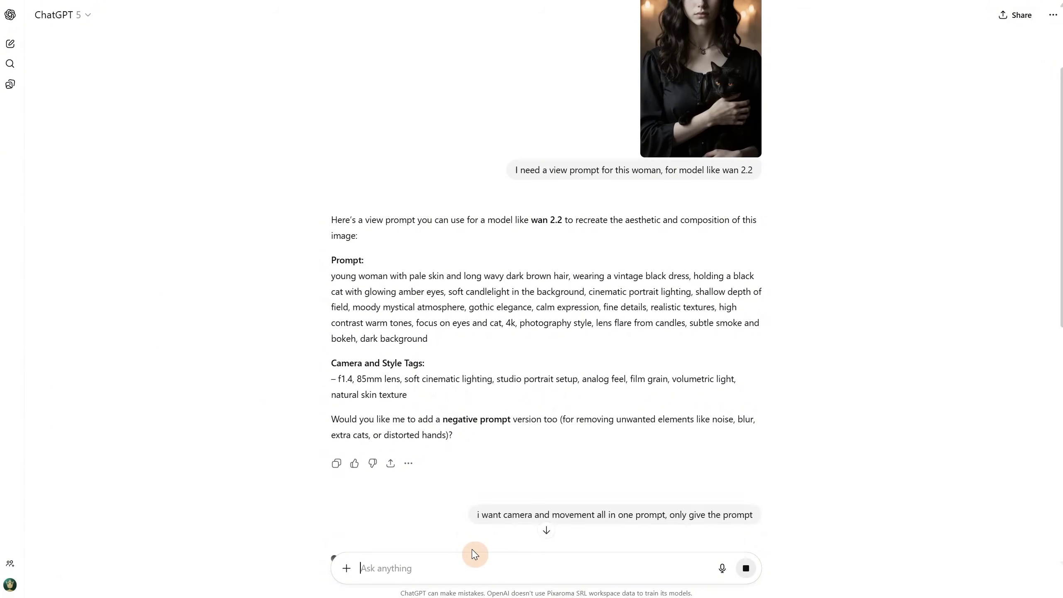
pyautogui.moveTo(331, 62); pyautogui.dragTo(482, 147)
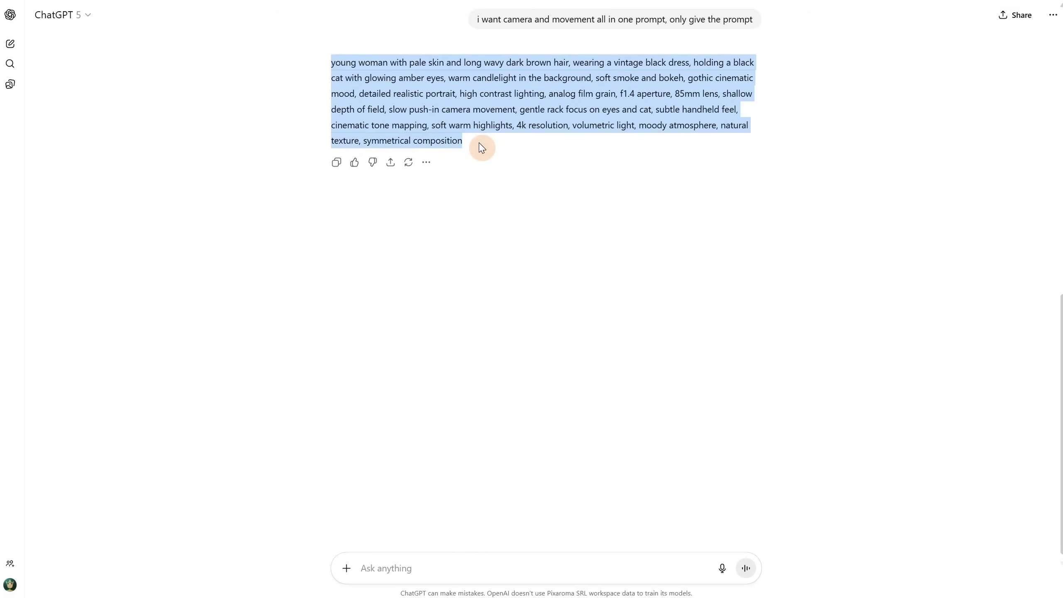
pyautogui.hotkey('alt', 'Tab')
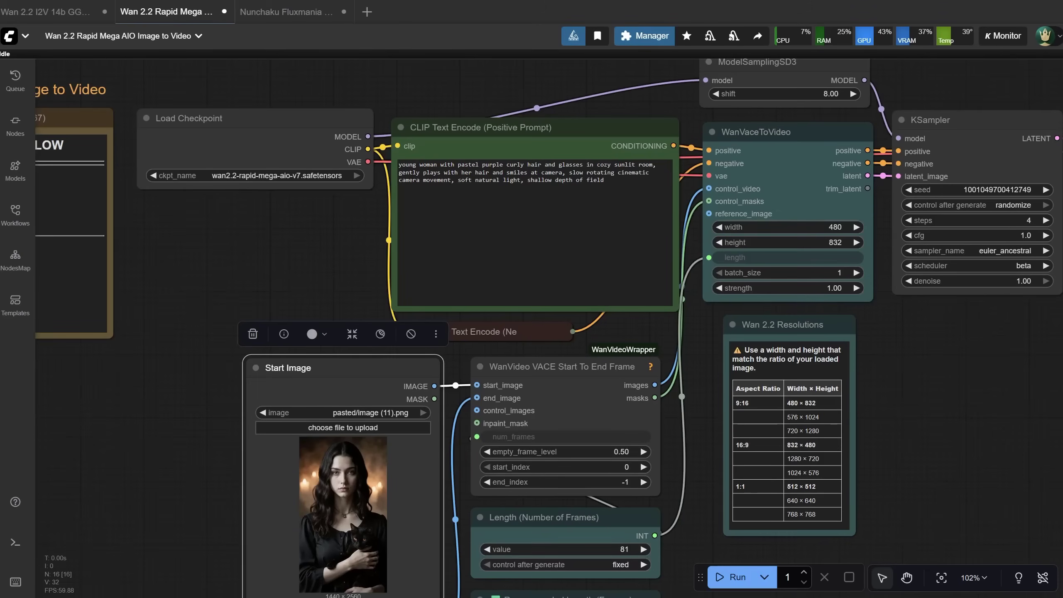
# Replace the positive prompt with the copied ChatGPT prompt and run the image-to-video workflow
pyautogui.click(532, 201)
pyautogui.hotkey('ctrl', 'a')
pyautogui.hotkey('ctrl', 'v')
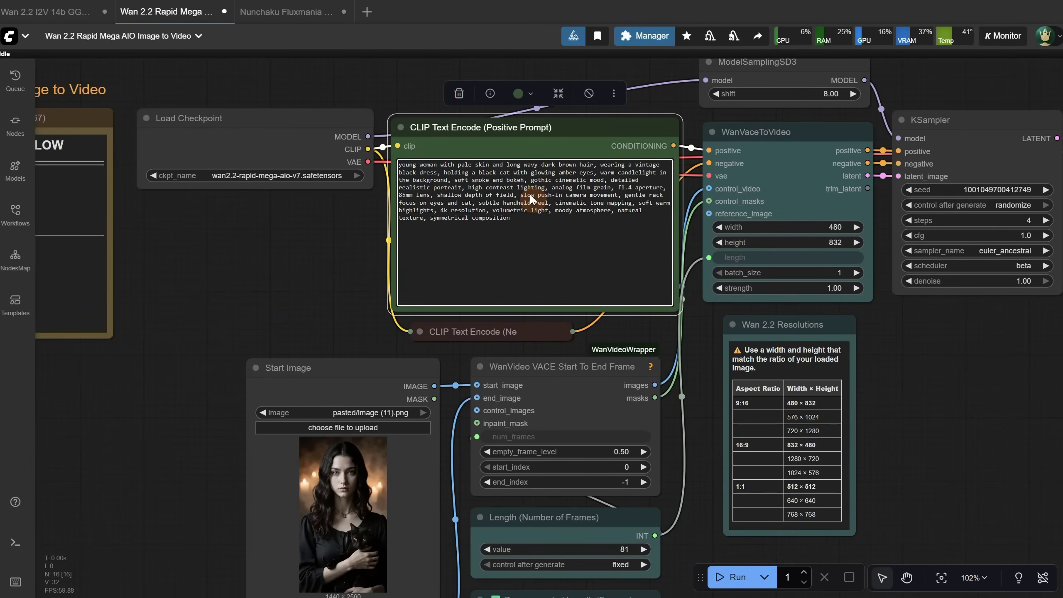
pyautogui.click(733, 577)
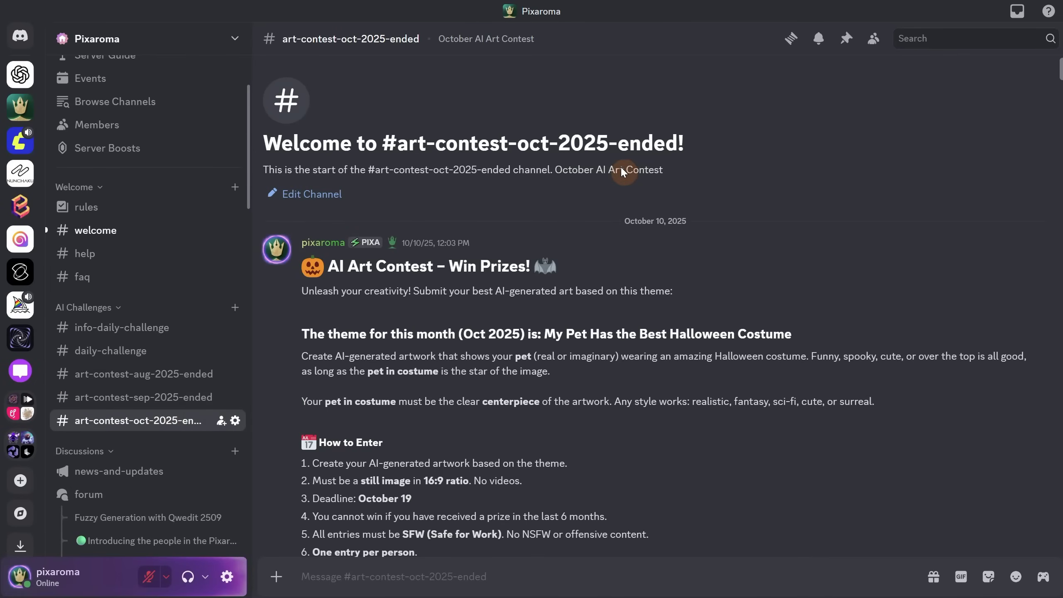
# Review the October AI Art Contest theme, entry rules, prizes and judging process, and browse the submitted pet costume images in the Pixaroma Discord channel
pyautogui.scroll(-2, 607, 314)
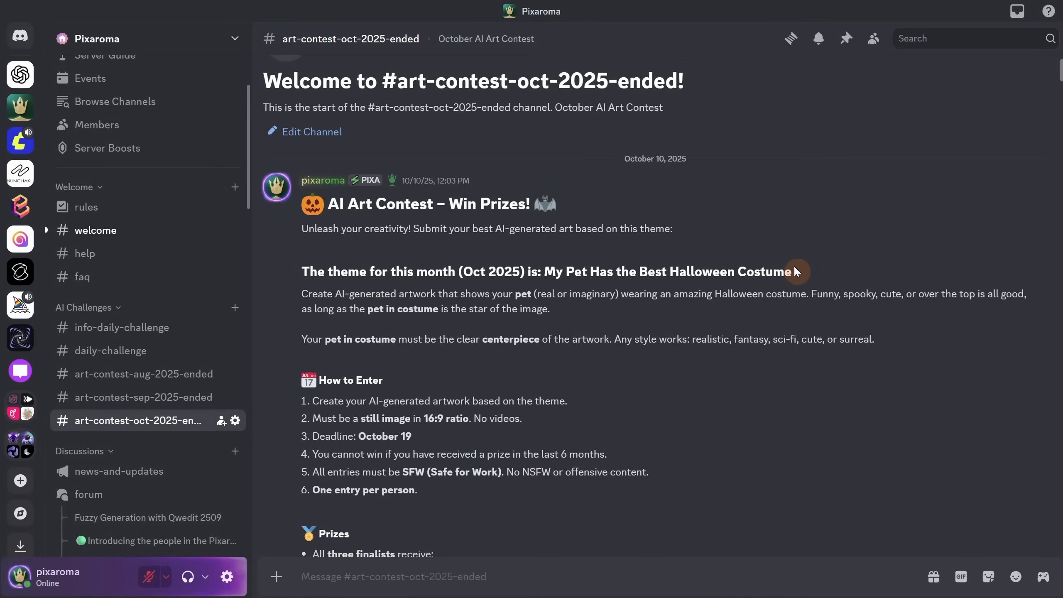
pyautogui.scroll(-4, 795, 268)
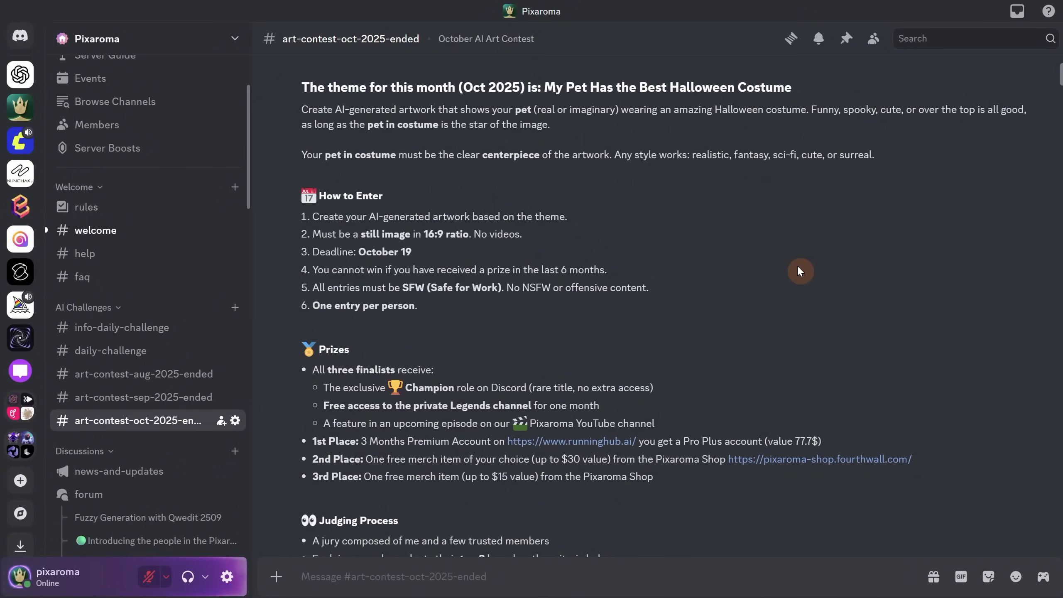
pyautogui.scroll(-20, 799, 268)
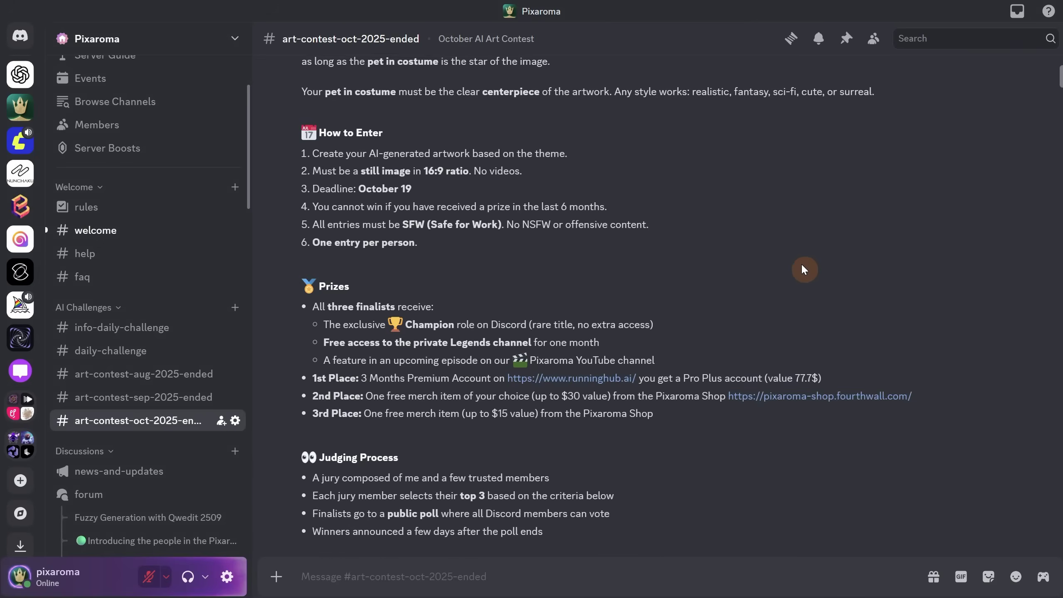
pyautogui.scroll(-20, 852, 262)
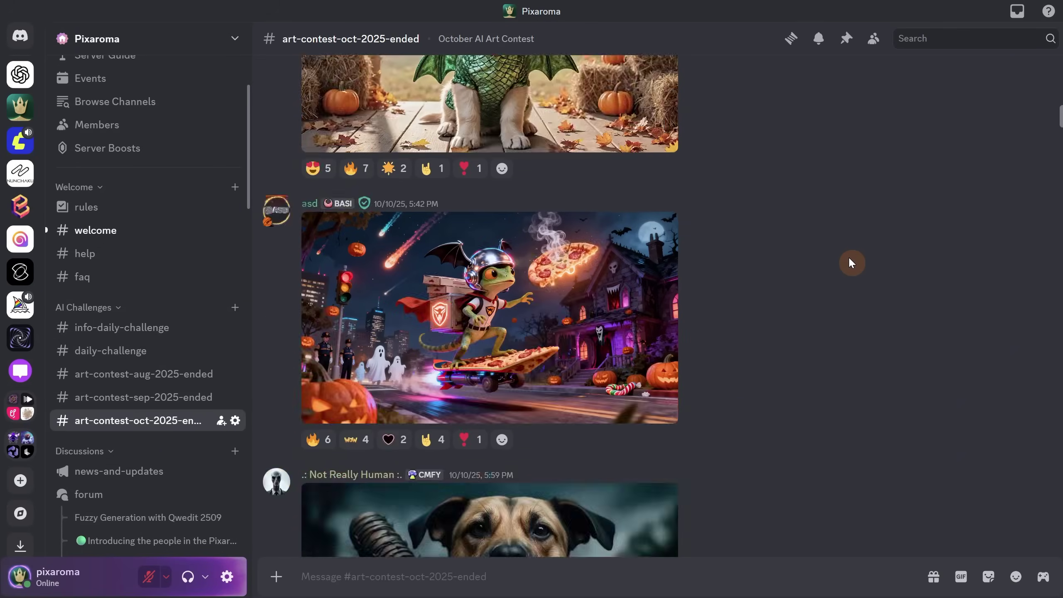
pyautogui.scroll(-20, 931, 278)
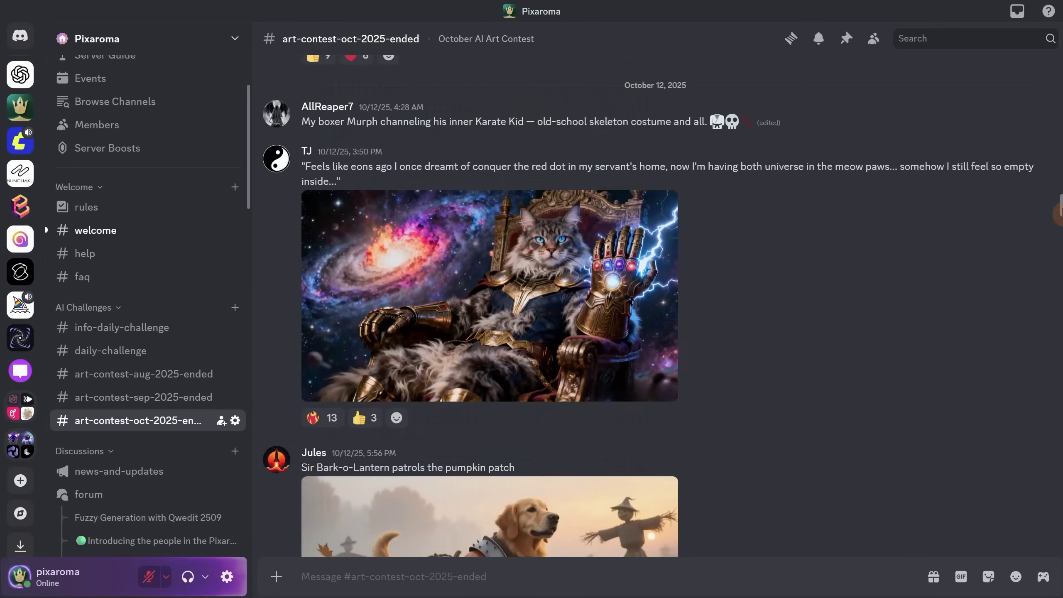
pyautogui.scroll(-20, 490, 305)
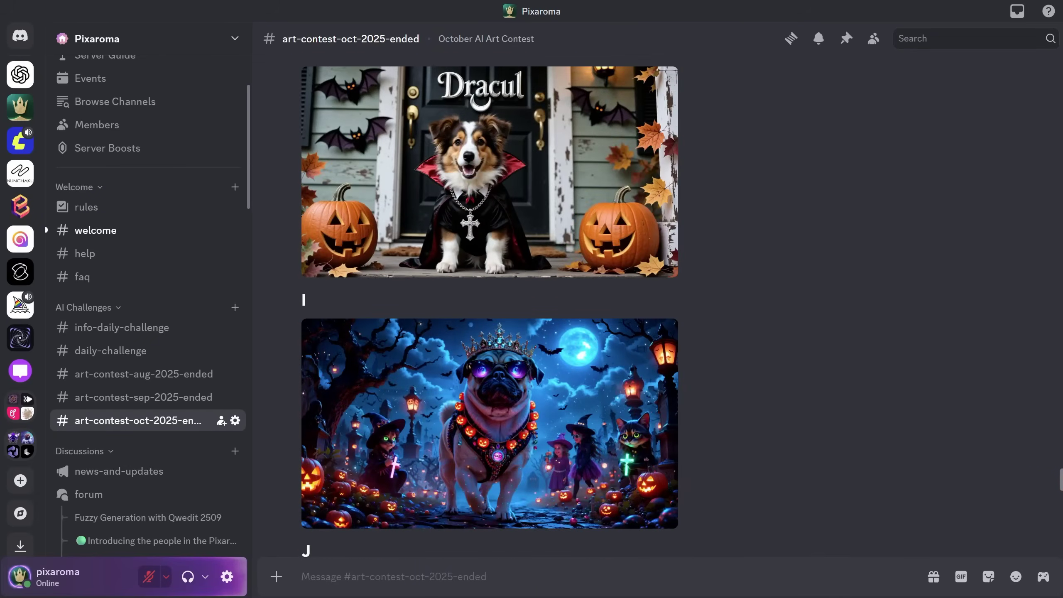
# Examine the first, second and third place winning images announced at the end of the art contest channel
pyautogui.scroll(-10, 490, 306)
pyautogui.scroll(-10, 966, 288)
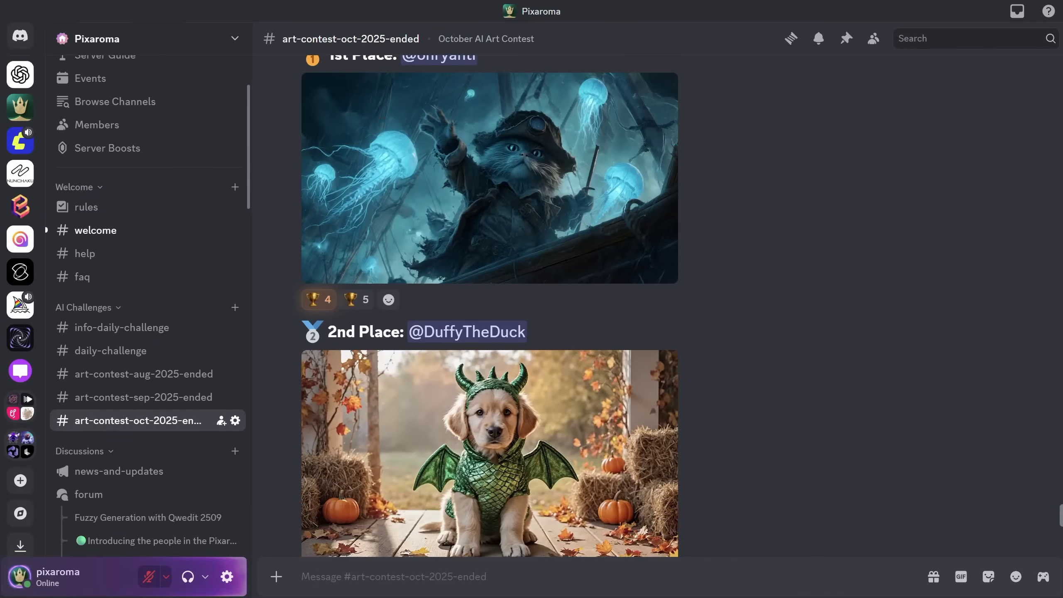
pyautogui.scroll(-5, 711, 183)
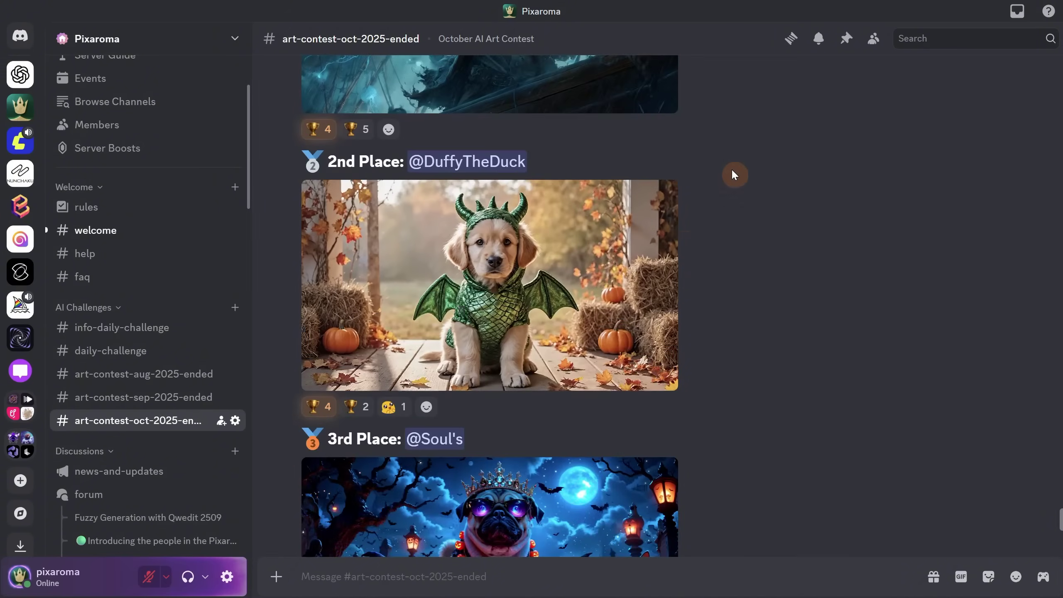
pyautogui.scroll(-6, 769, 245)
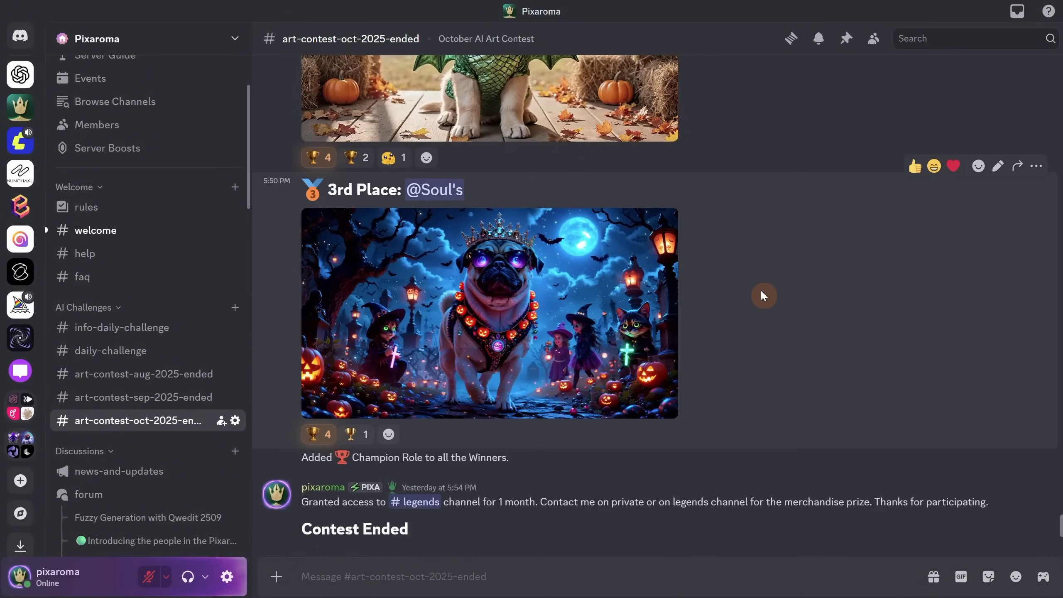
pyautogui.scroll(8, 785, 251)
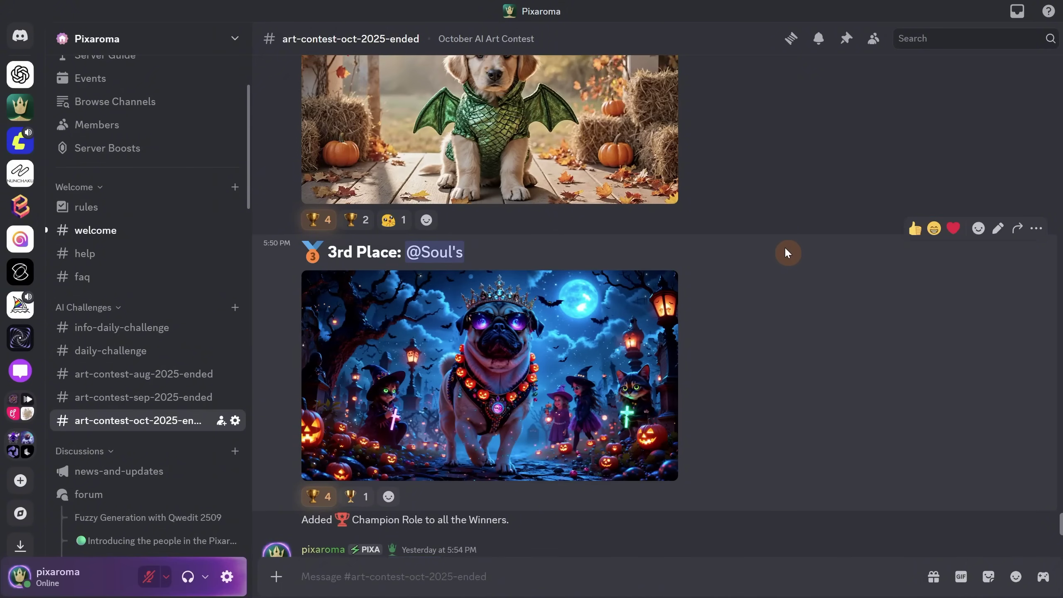
pyautogui.scroll(4, 785, 233)
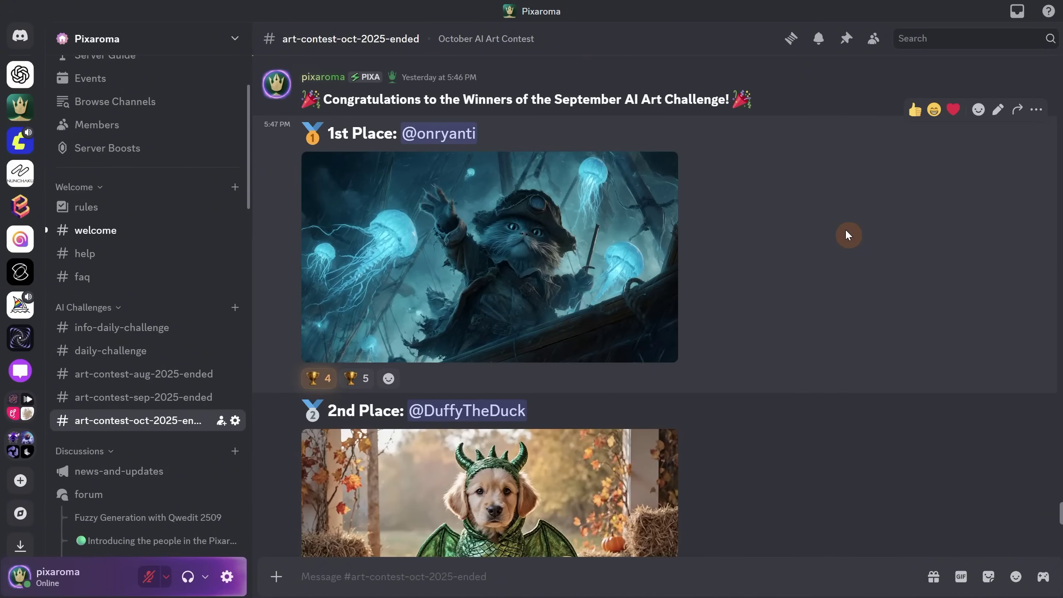